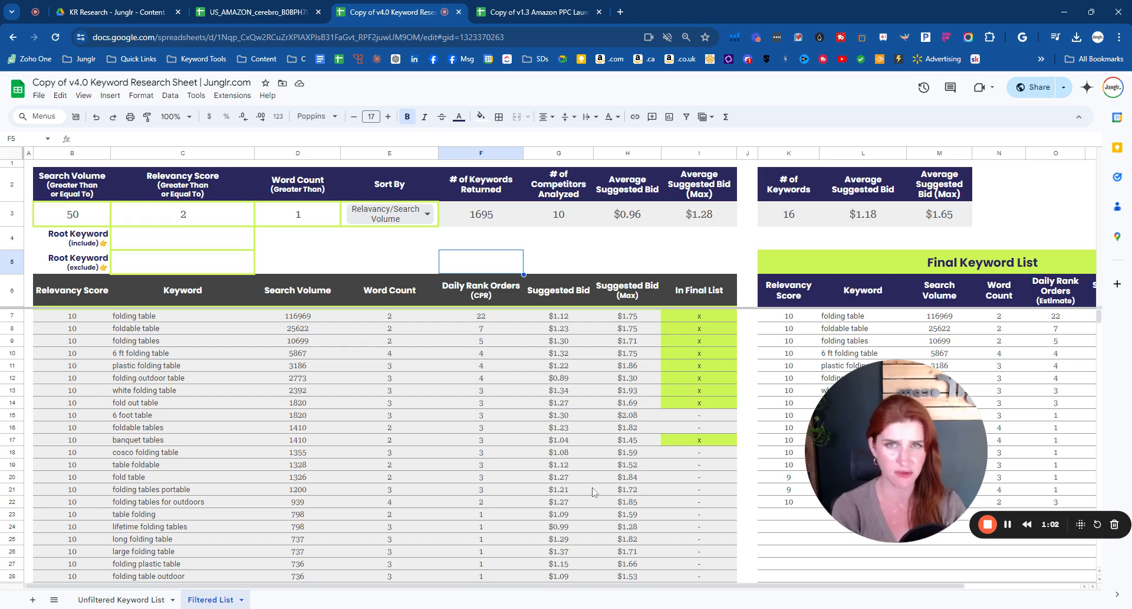
Copy every row of the Final Keyword List, from the relevancy score through the maximum suggested bid (K7:Q22).
drag(931, 426, 607, 452)
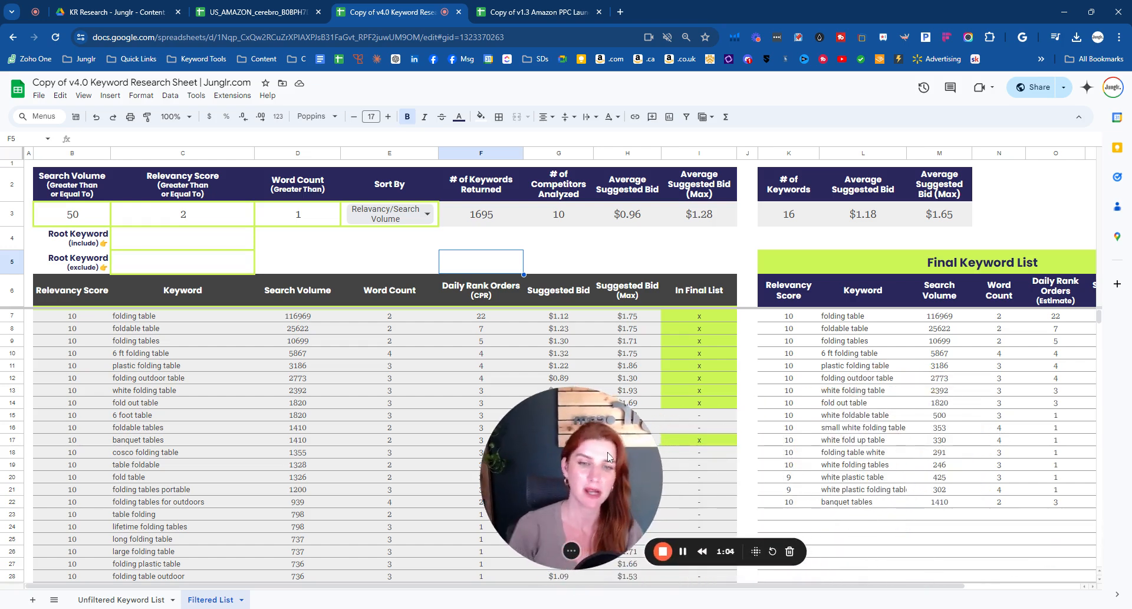
drag(527, 592, 642, 593)
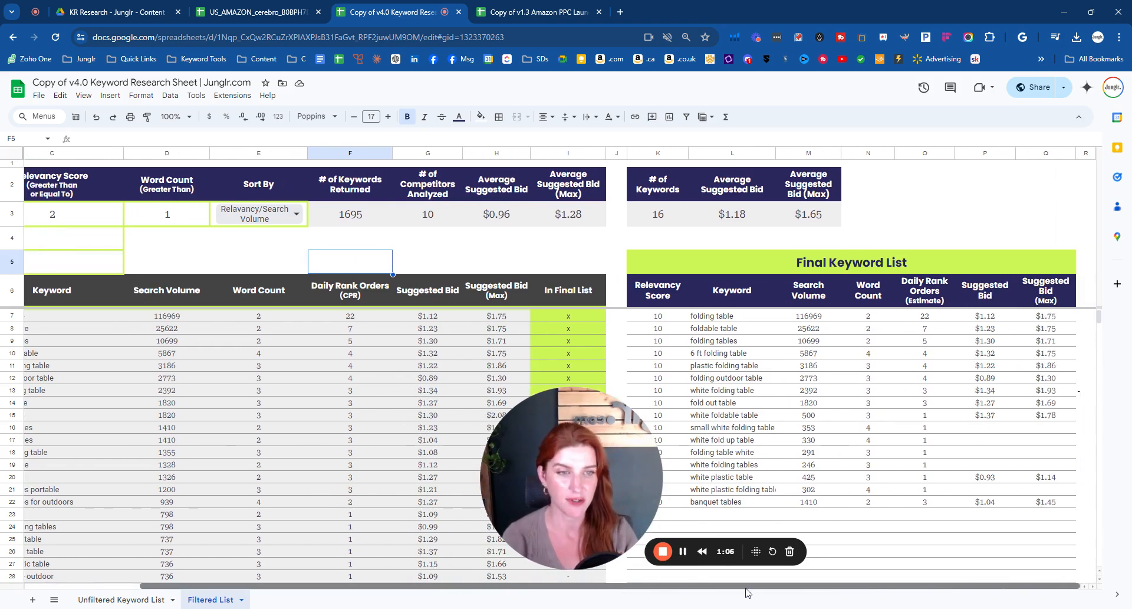
drag(635, 485, 529, 481)
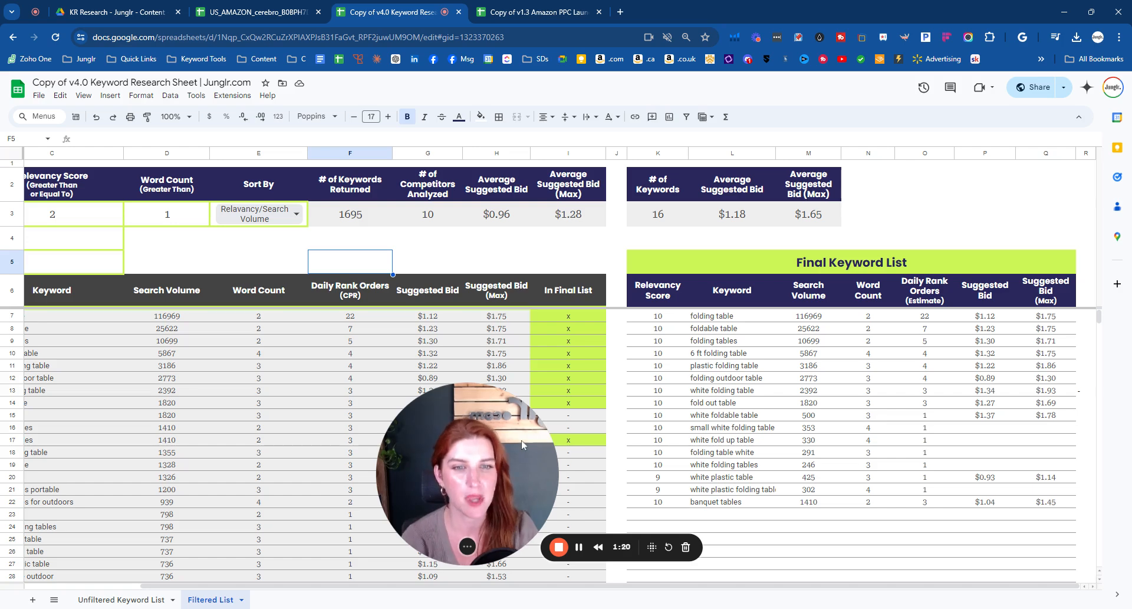
drag(651, 318, 1053, 505)
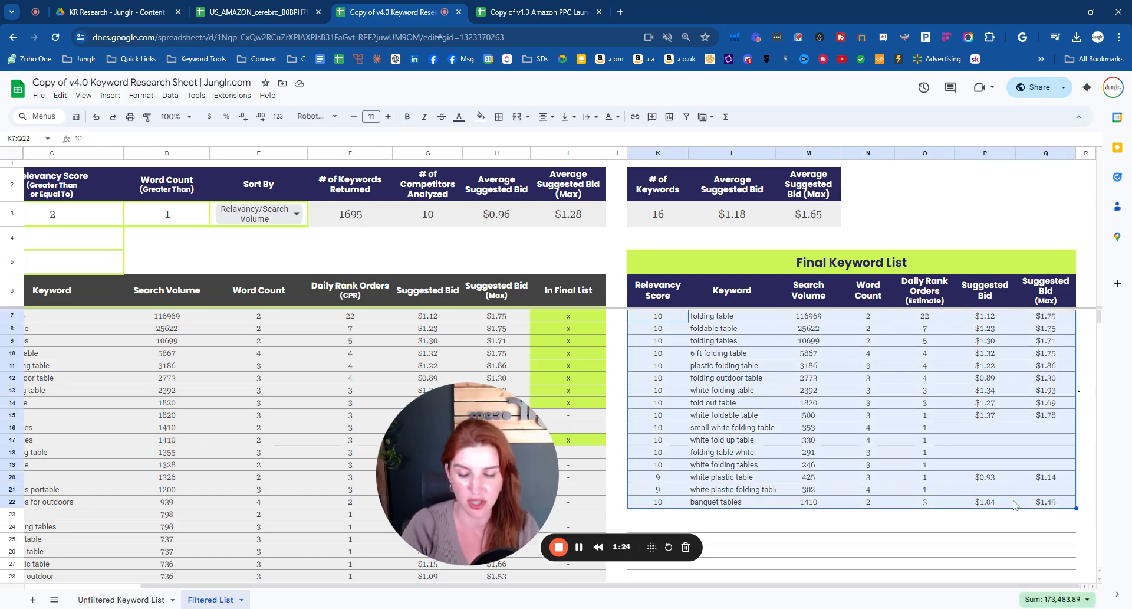
key(ctrl+c)
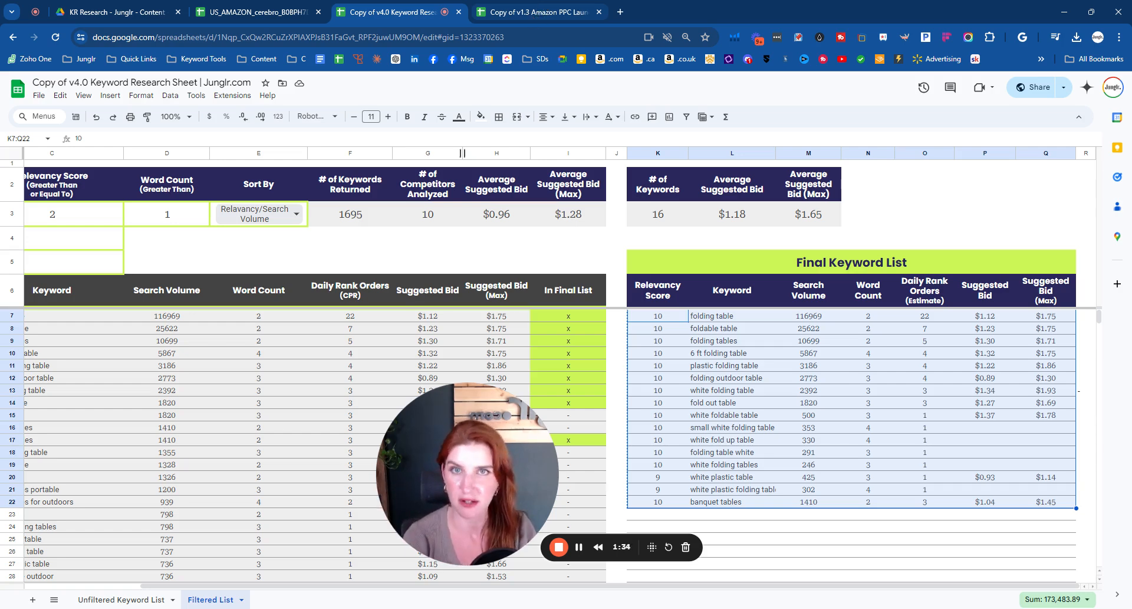
Switch to the US_AMAZON_cerebro keyword export and insert one empty column directly after the CPR column.
click(532, 16)
drag(520, 450, 933, 418)
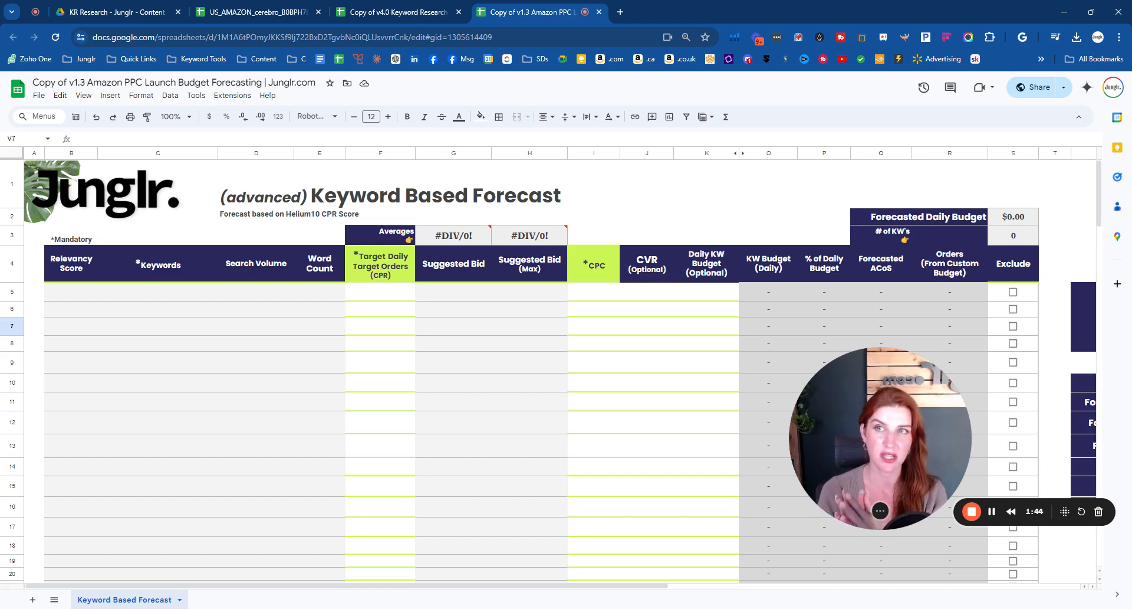
click(270, 7)
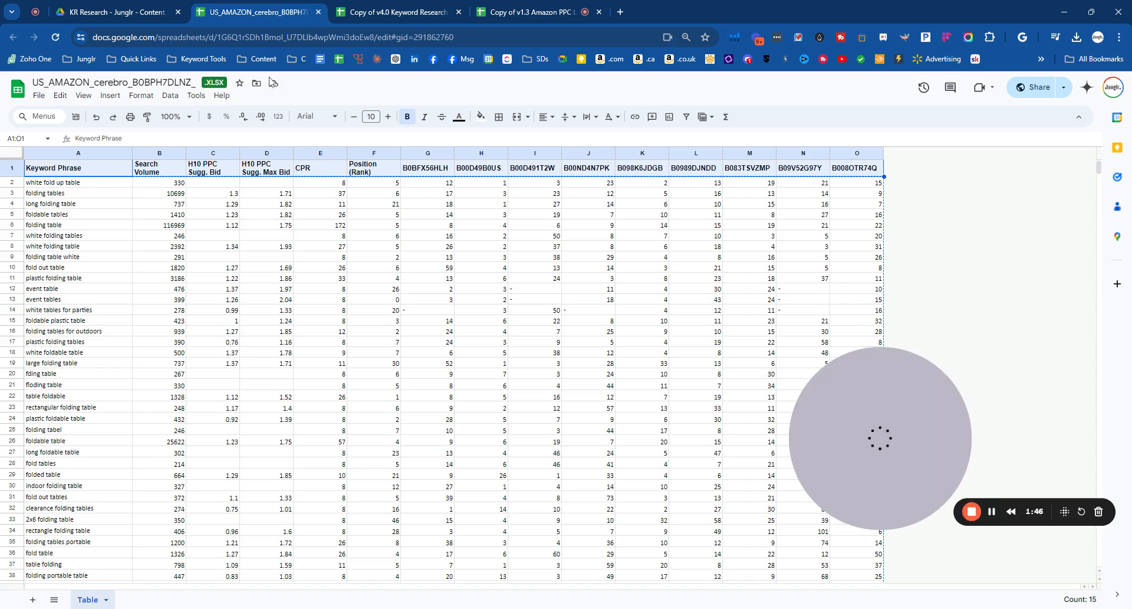
click(319, 153)
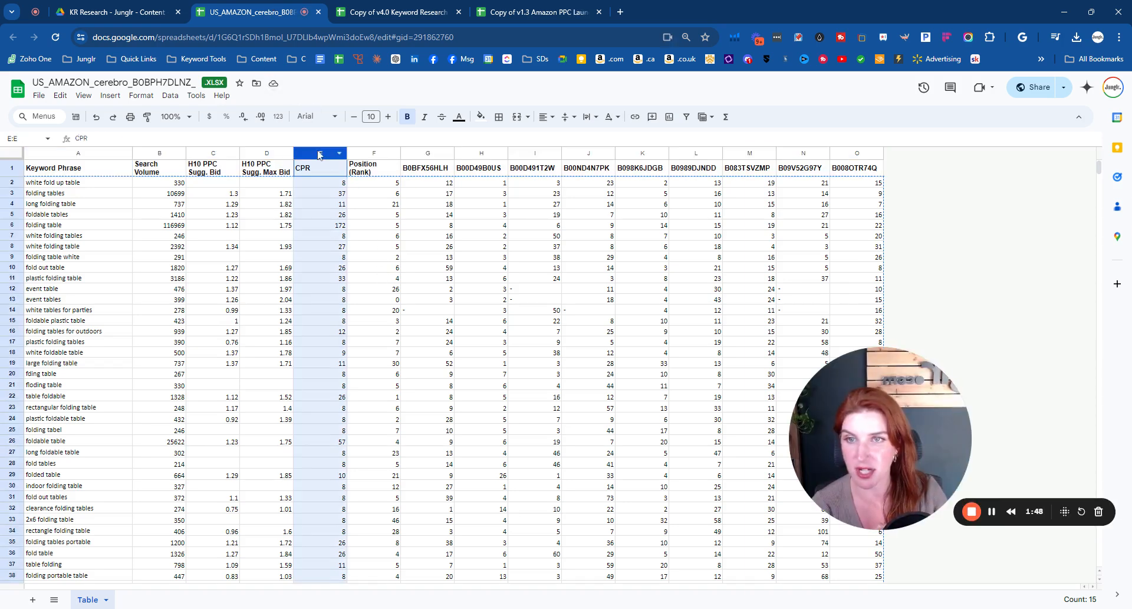
right_click(317, 150)
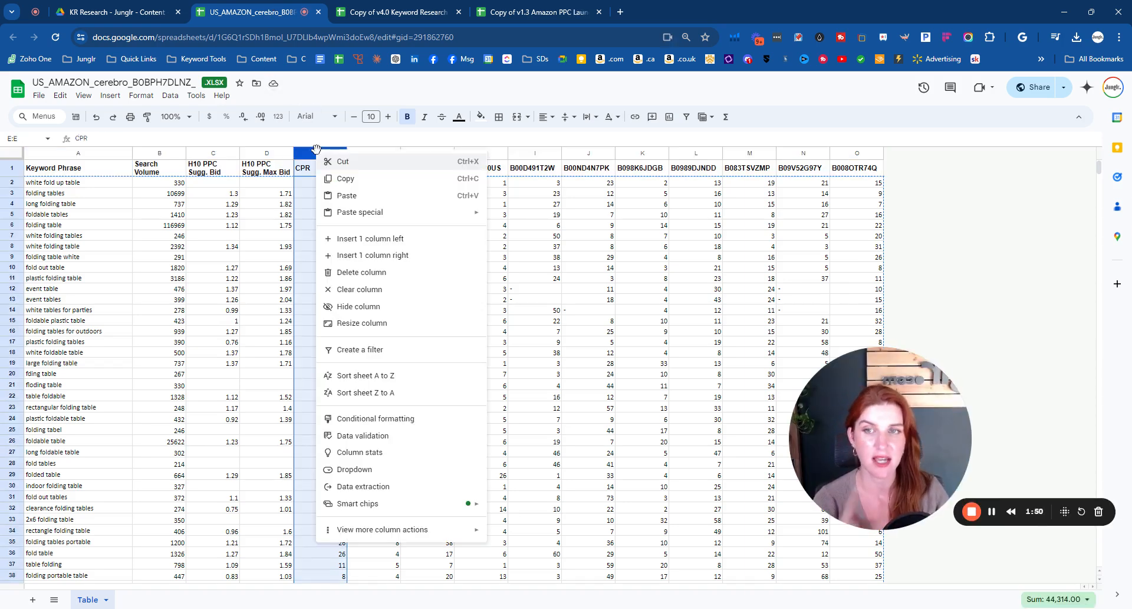
click(379, 258)
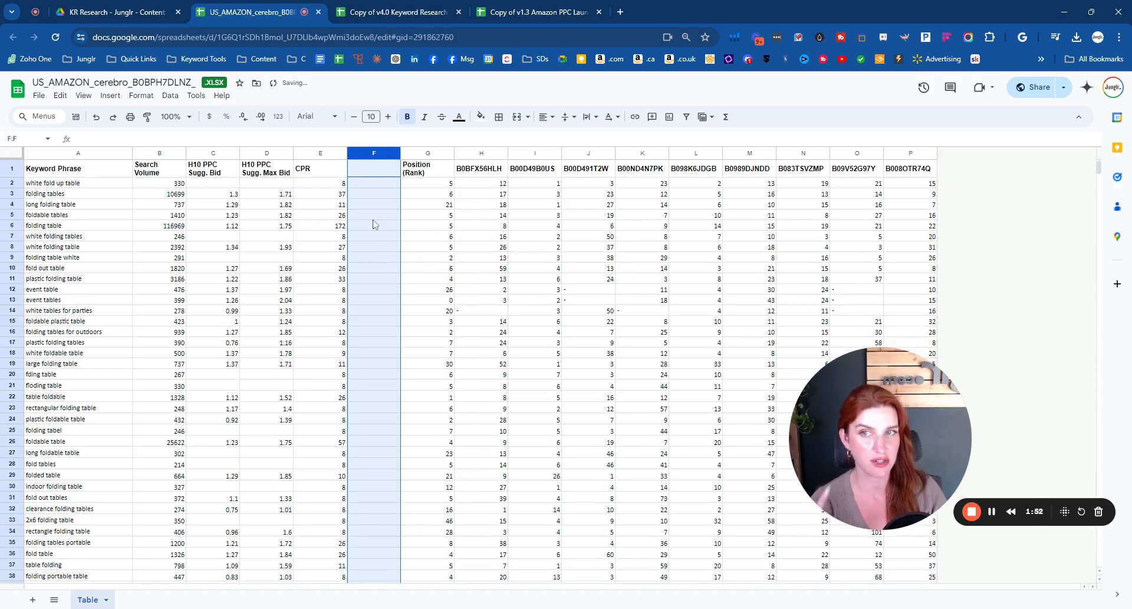
Fill the new column with CPR divided by 8, starting with =E2/8 and accepting the suggested autofill for the remaining rows.
click(373, 184)
text(=)
click(332, 187)
text(/)
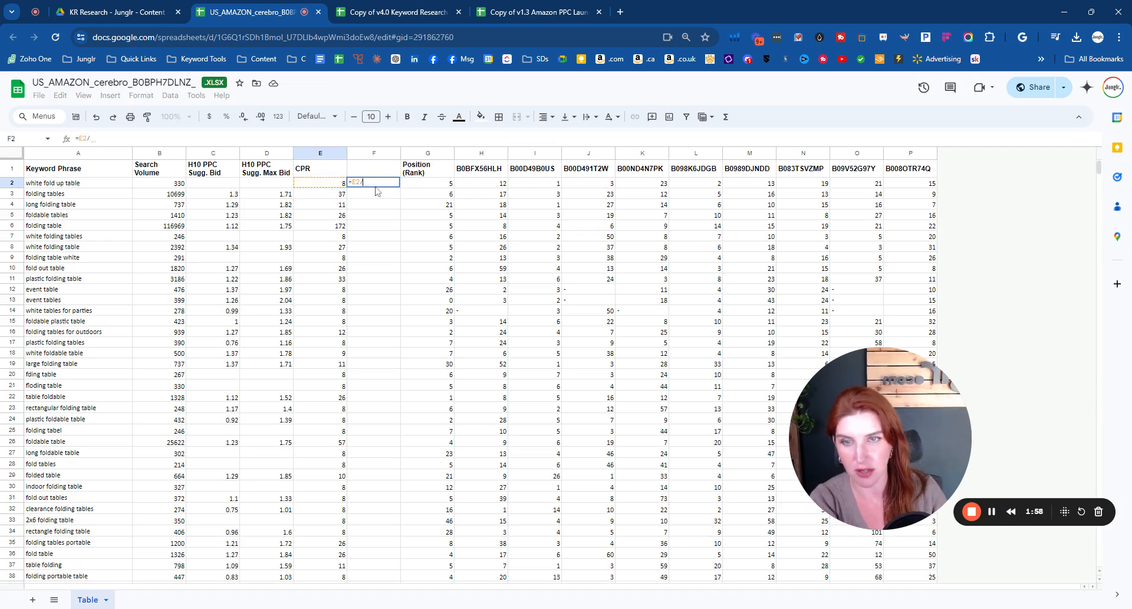
text(8)
key(Return)
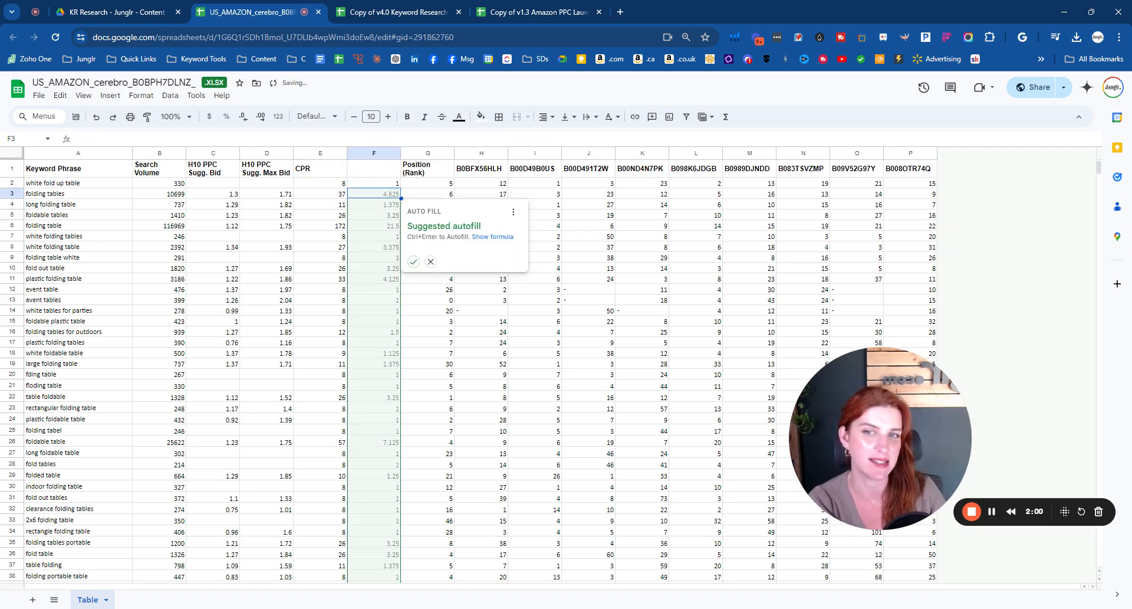
click(414, 261)
click(373, 153)
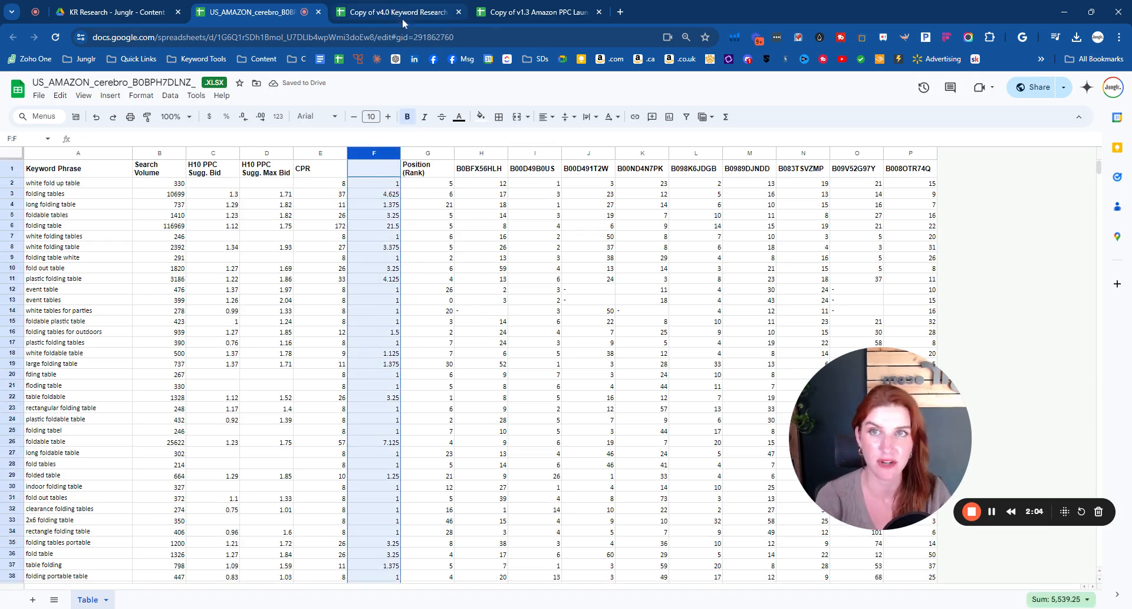
Switch to the Amazon PPC Launch Budget Forecasting sheet, review its keyword and suggested bid input areas, and select the first relevancy score cell.
click(561, 15)
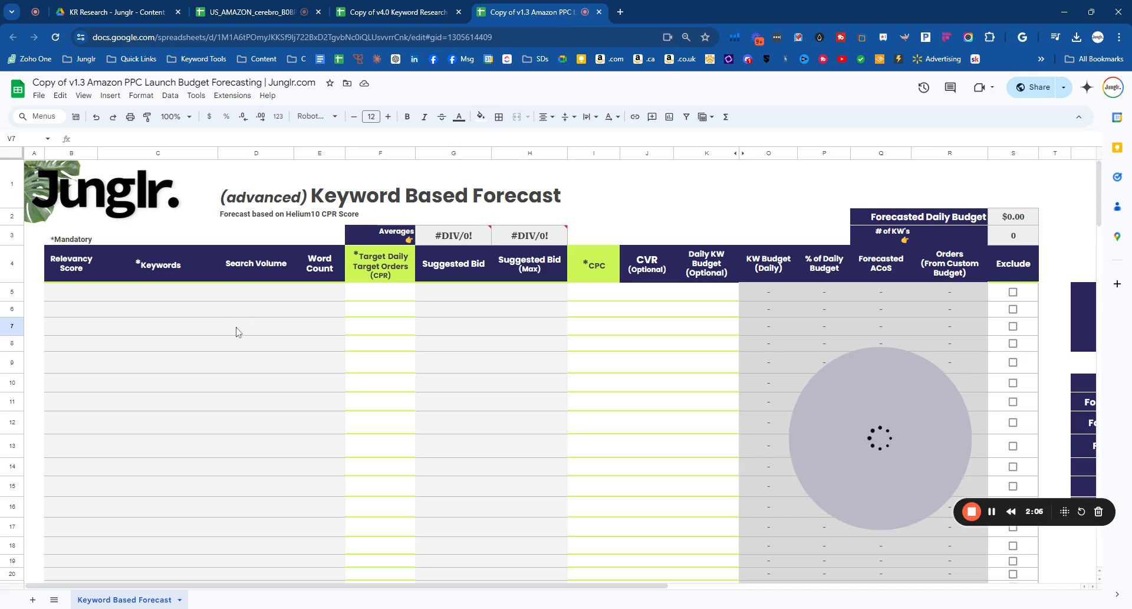
drag(246, 299, 512, 447)
drag(437, 293, 517, 493)
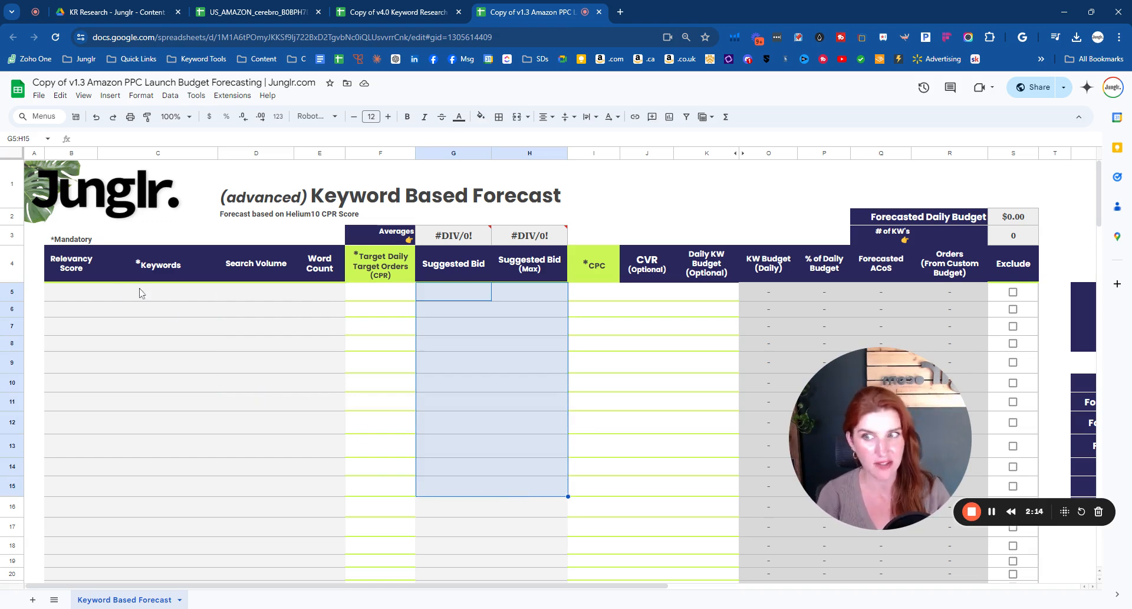
click(84, 293)
Return to the Keyword Research Sheet and copy the full Final Keyword List block K7:Q22 again.
click(394, 12)
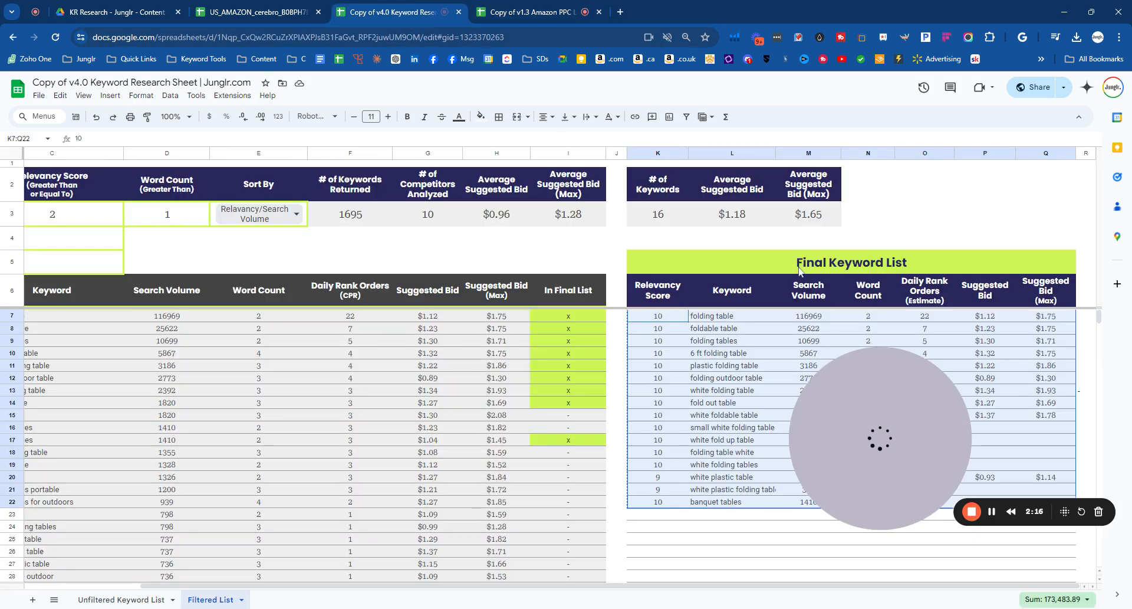
drag(905, 382, 465, 422)
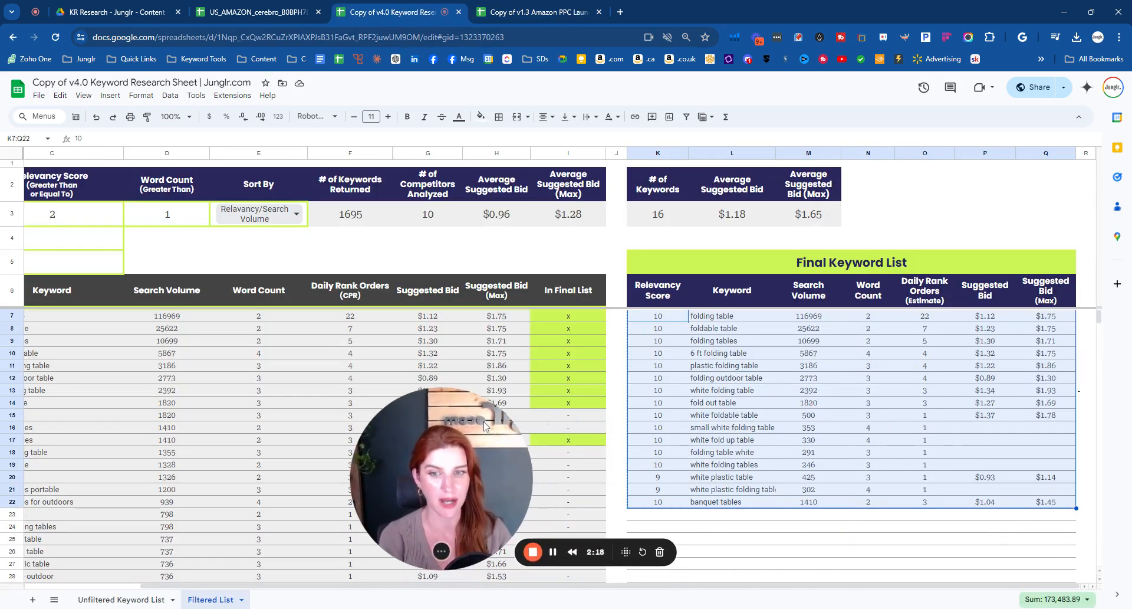
click(645, 321)
drag(644, 321, 1056, 501)
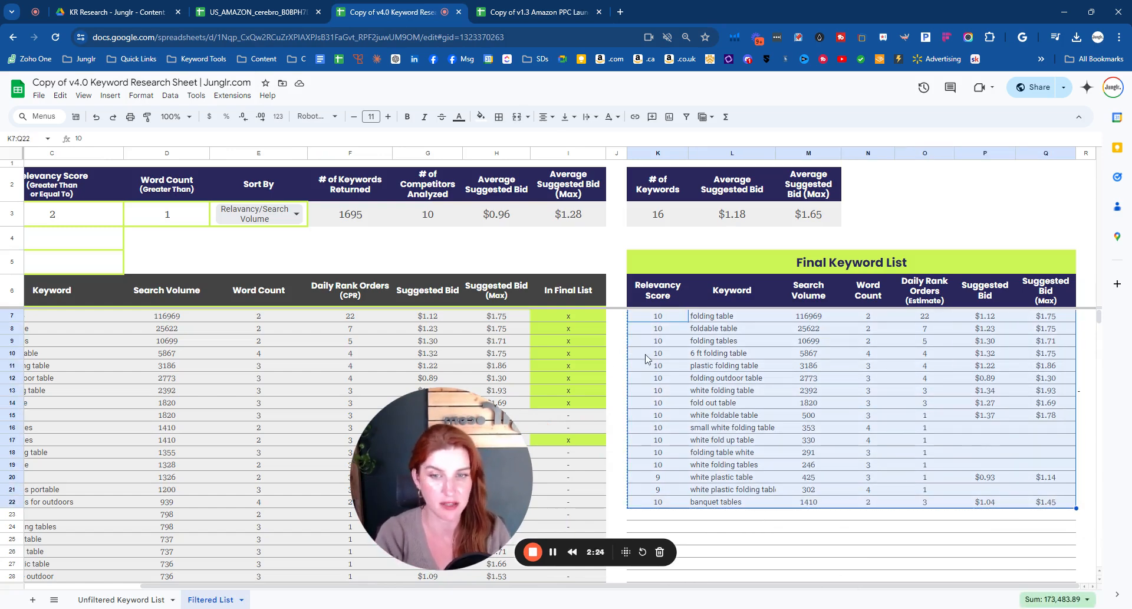
Paste the copied keyword list as values only into the Keyword Based Forecast table, starting at cell B5.
click(529, 16)
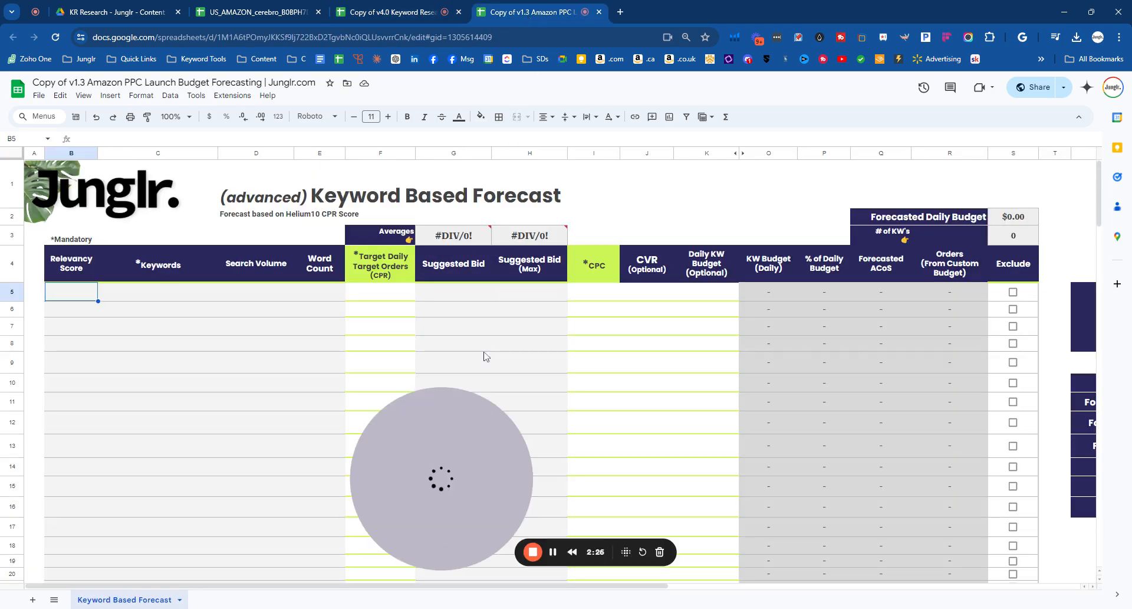
drag(476, 423, 877, 352)
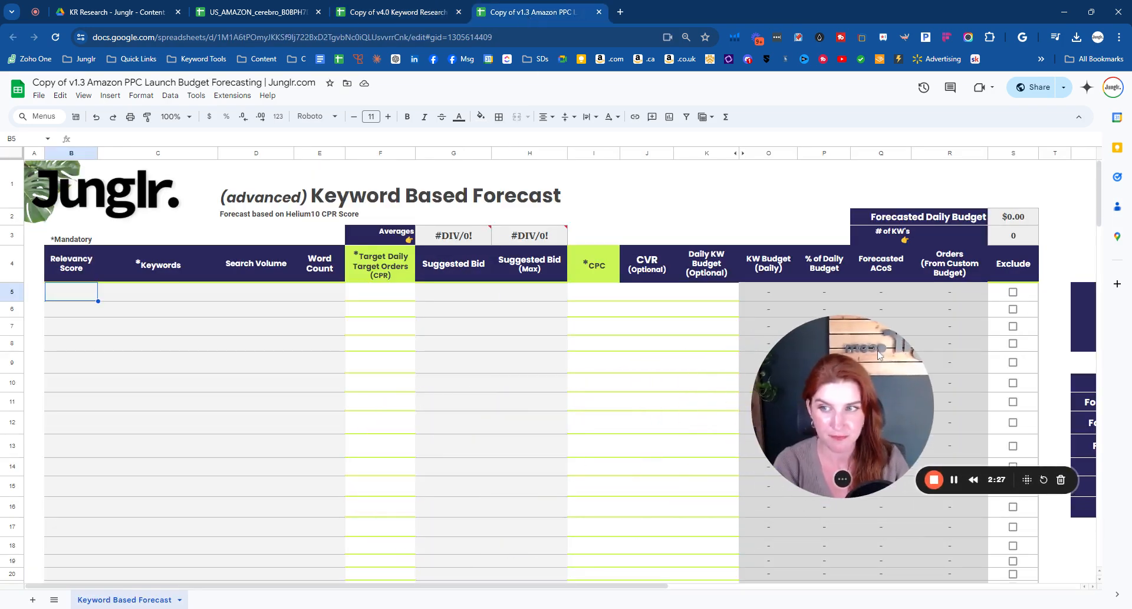
right_click(64, 295)
mouse_move(65, 289)
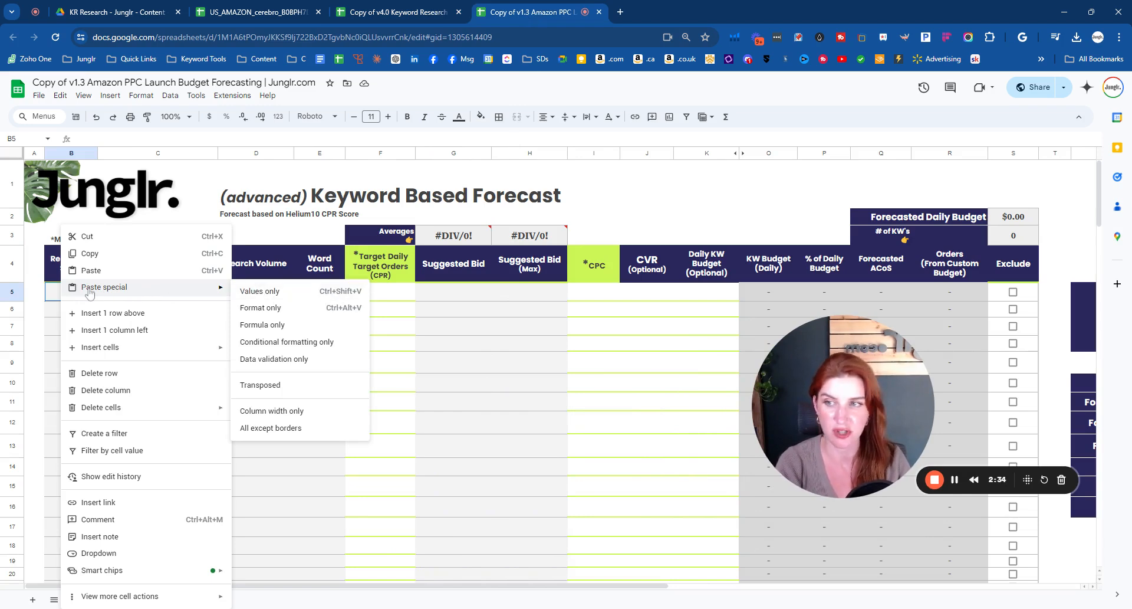
click(51, 294)
key(ctrl+shift+v)
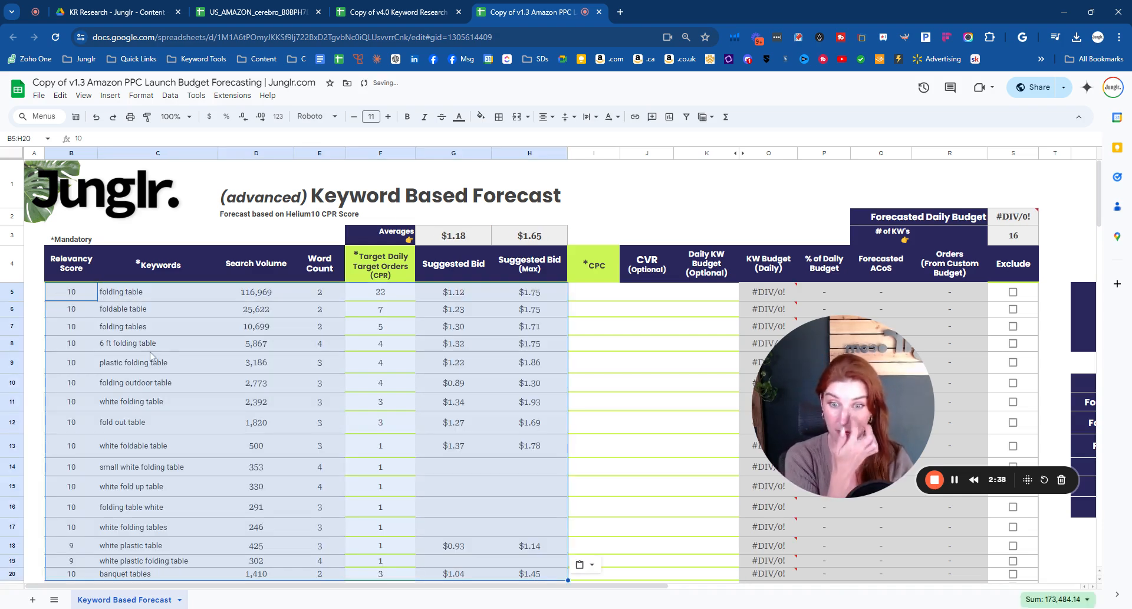
Look through the pasted keyword rows and examine the target daily orders from the first to the last keyword.
scroll(171, 355, down, 3)
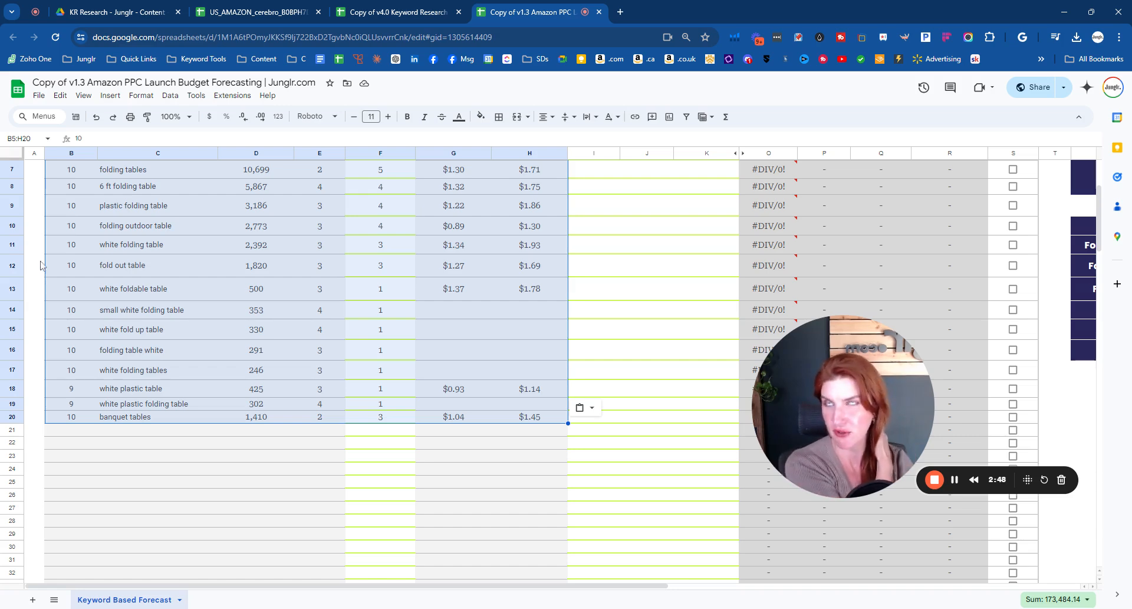
scroll(39, 242, up, 3)
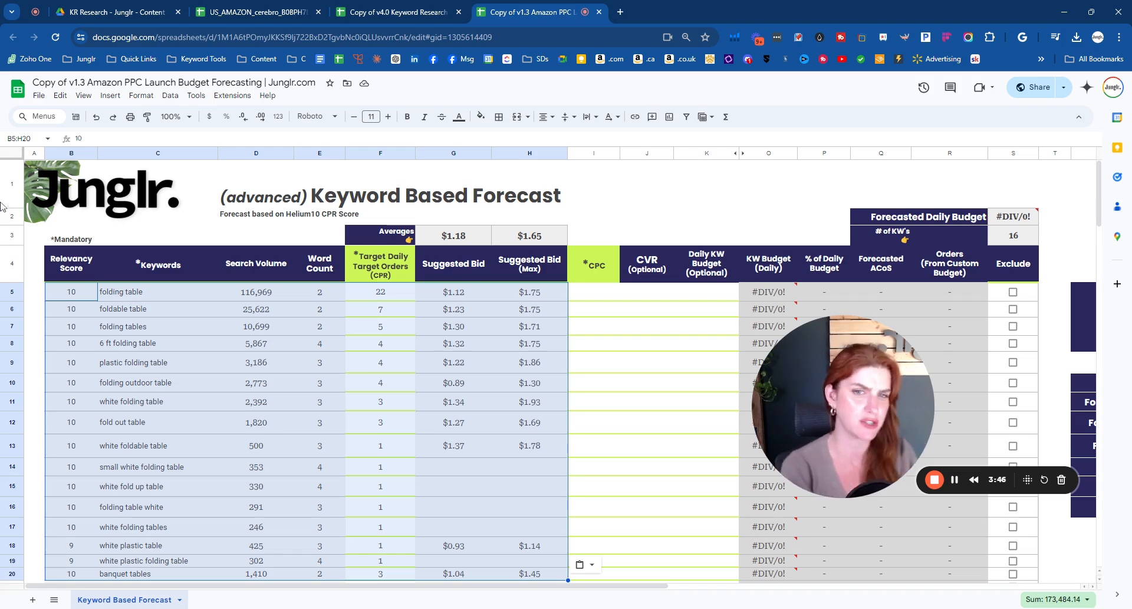
scroll(318, 197, down, 3)
scroll(399, 209, up, 3)
drag(394, 298, 383, 545)
scroll(413, 470, down, 5)
drag(413, 470, 412, 262)
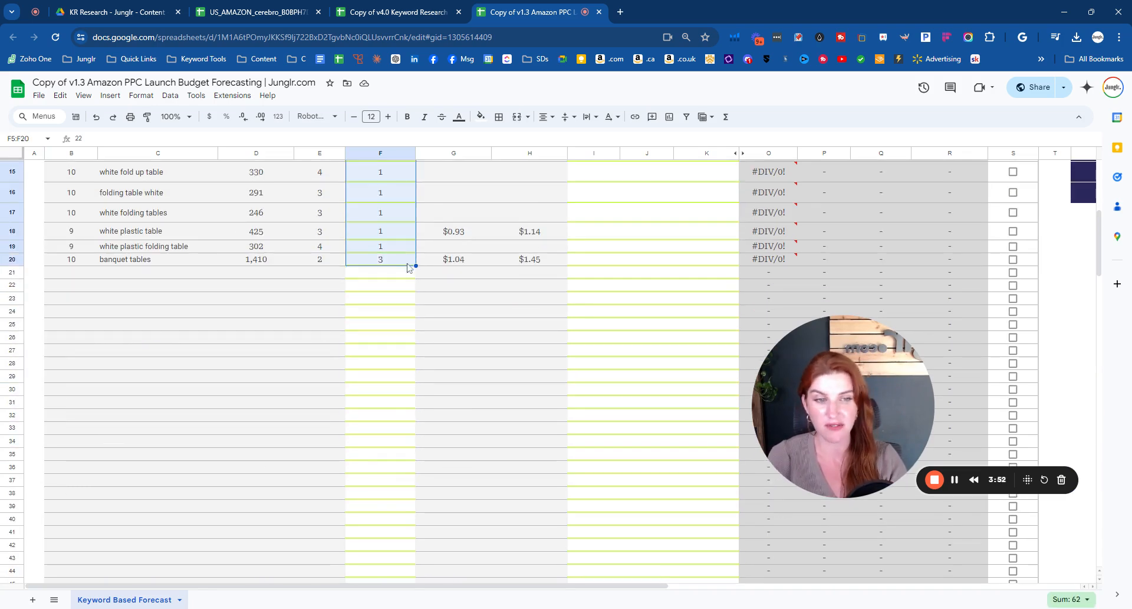
scroll(454, 301, up, 2)
scroll(455, 301, up, 4)
scroll(420, 307, down, 1)
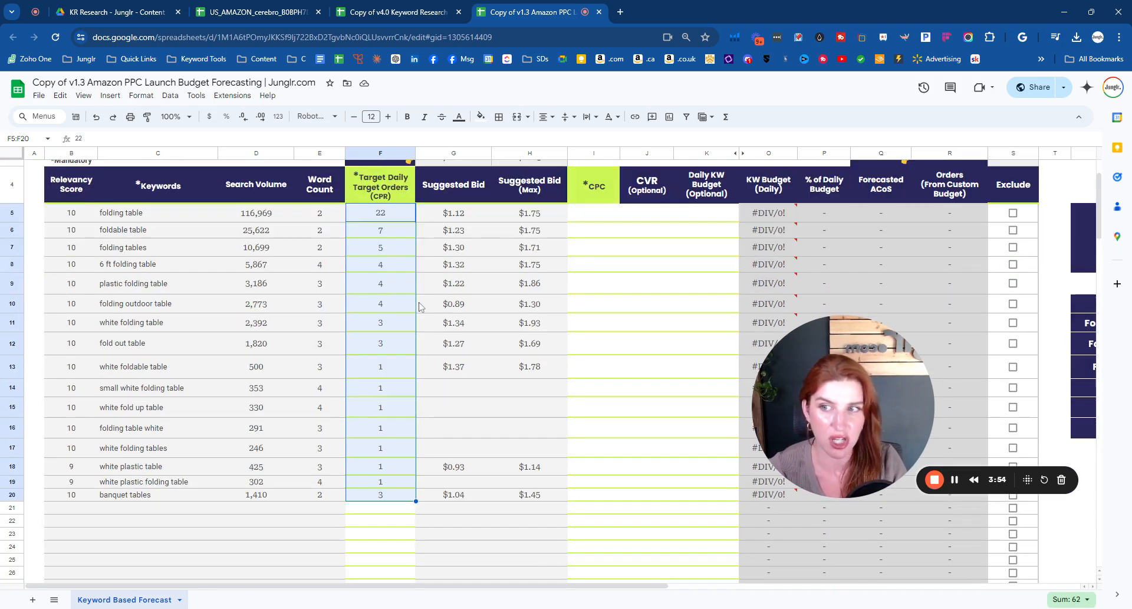
Check the forecast's keywords and search volumes against the target daily orders of the same rows.
drag(116, 219, 161, 508)
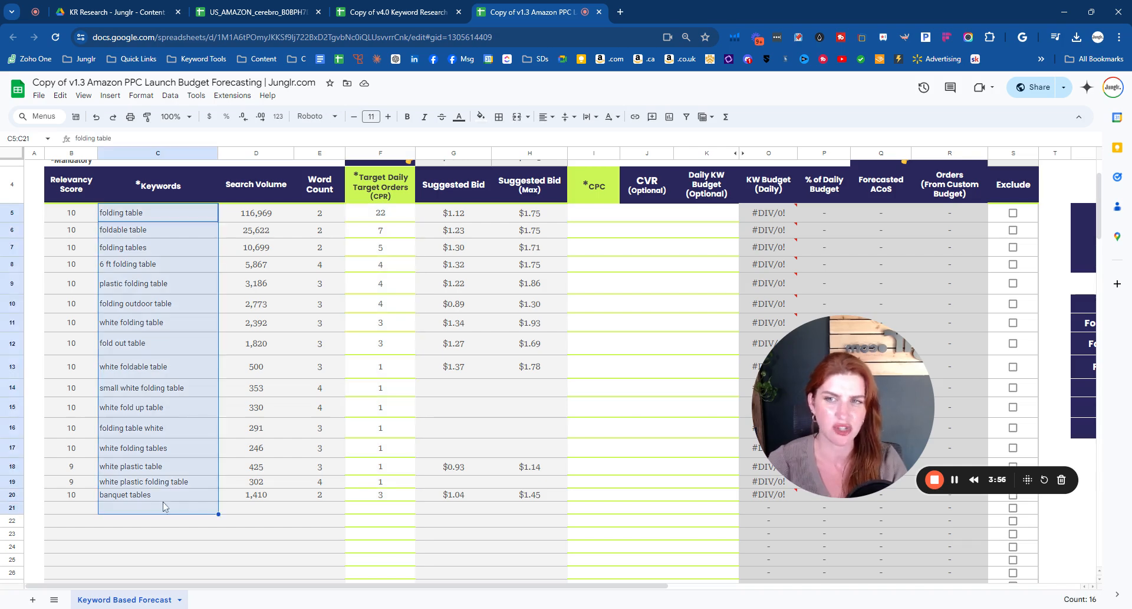
drag(186, 219, 263, 500)
drag(387, 217, 361, 506)
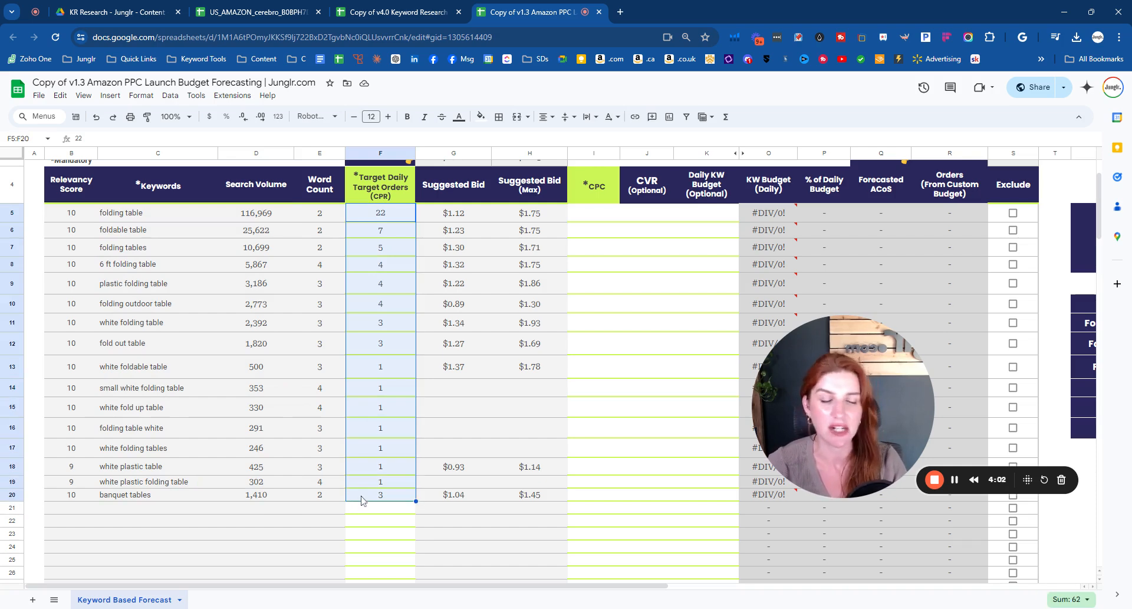
drag(395, 217, 387, 494)
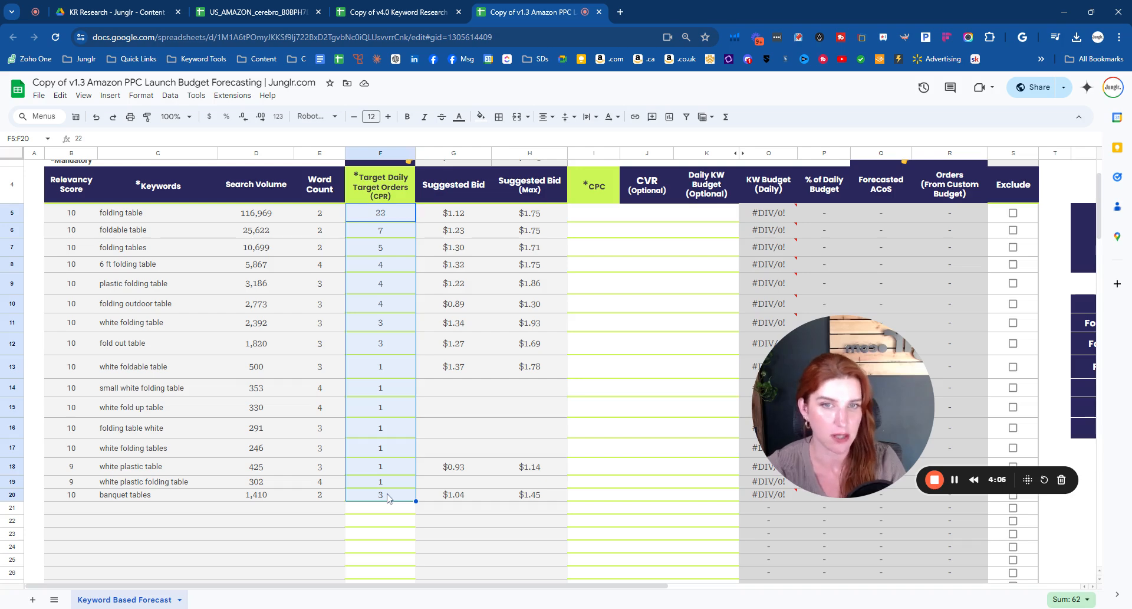
scroll(388, 497, up, 3)
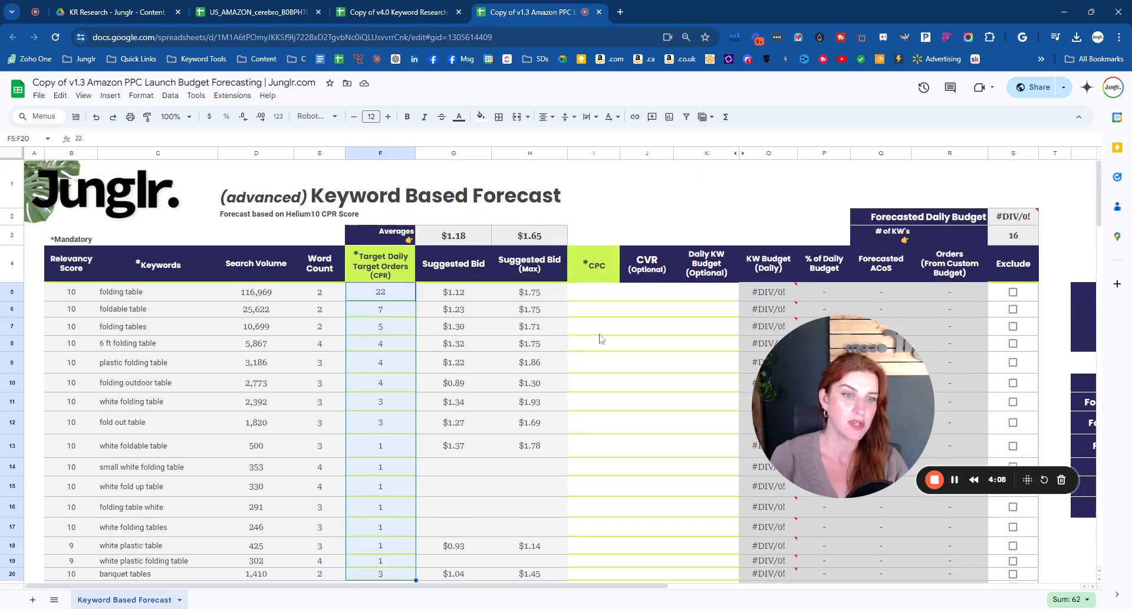
Select the empty CPC cells for all keywords and consult the suggested and maximum bid columns in the Cerebro export.
scroll(602, 339, down, 1)
drag(602, 214, 612, 499)
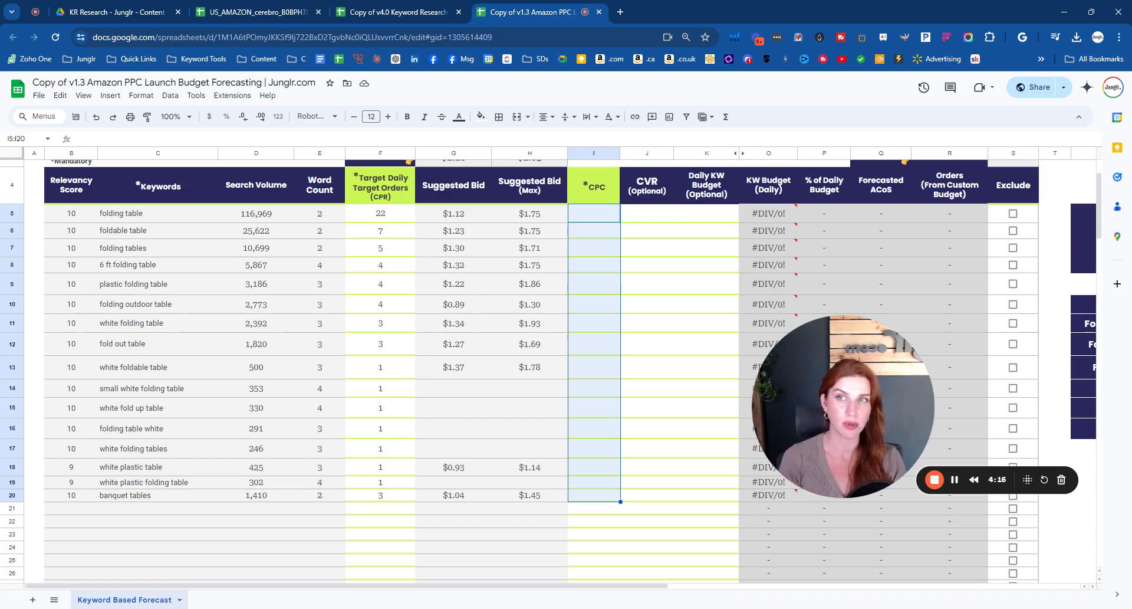
click(242, 12)
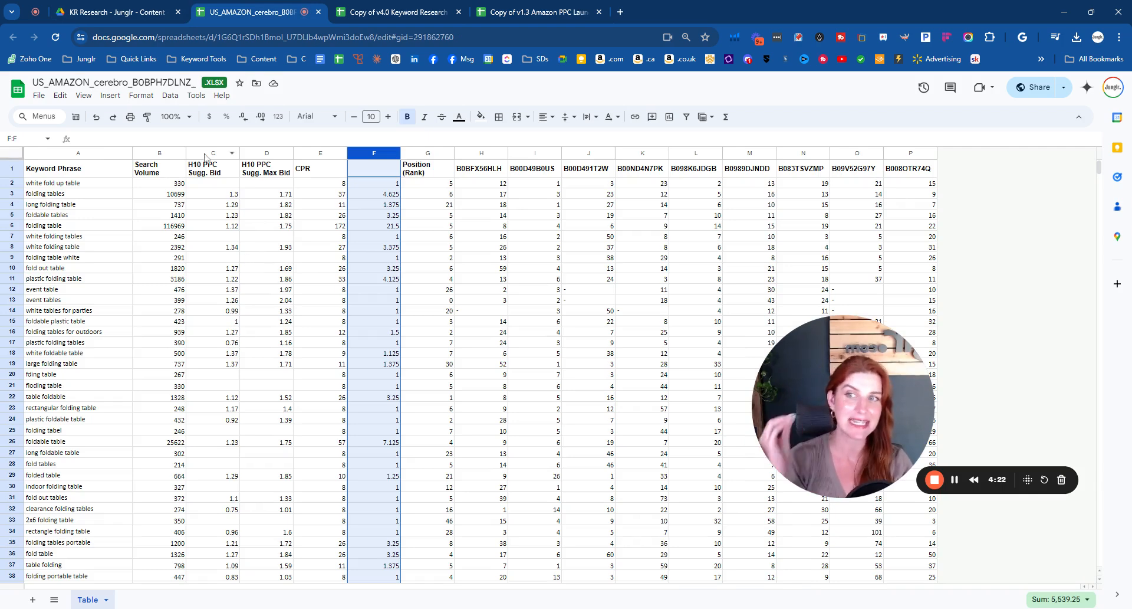
click(227, 154)
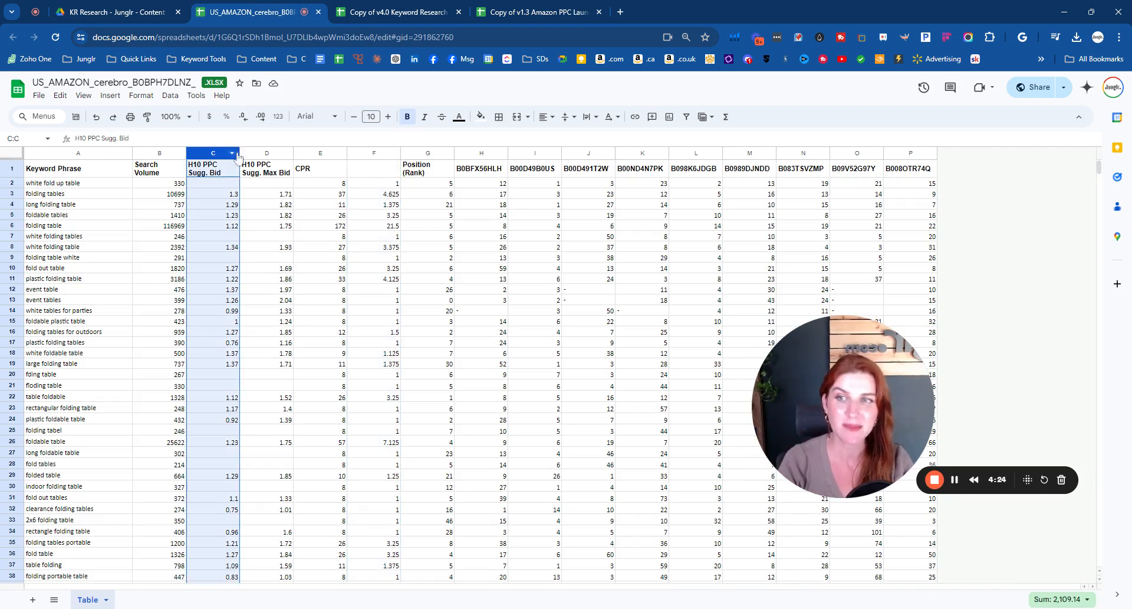
shift+click(266, 153)
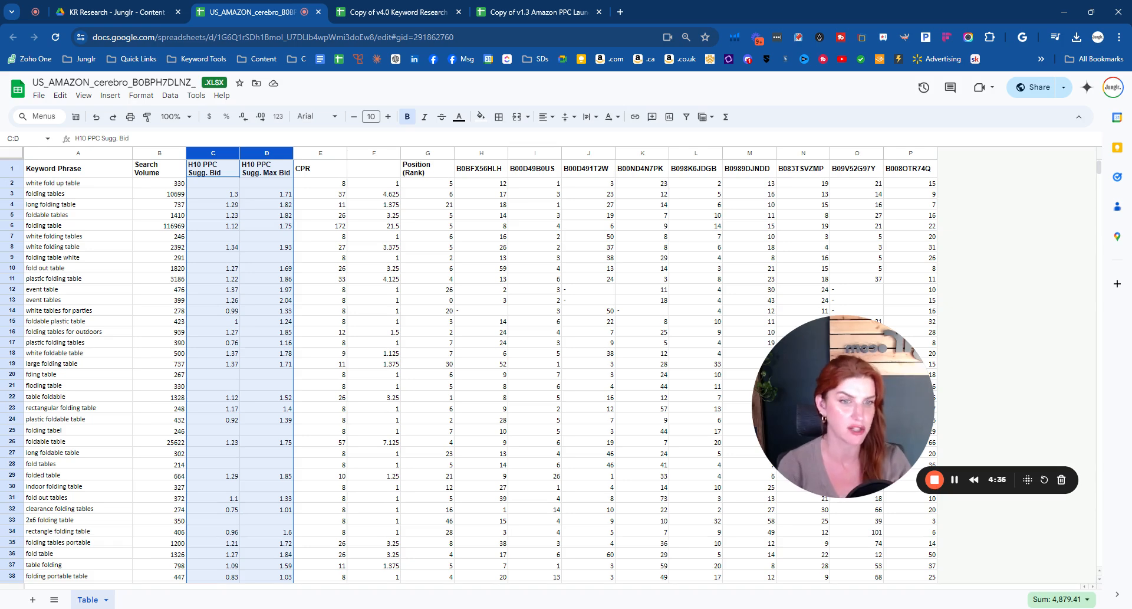
click(536, 11)
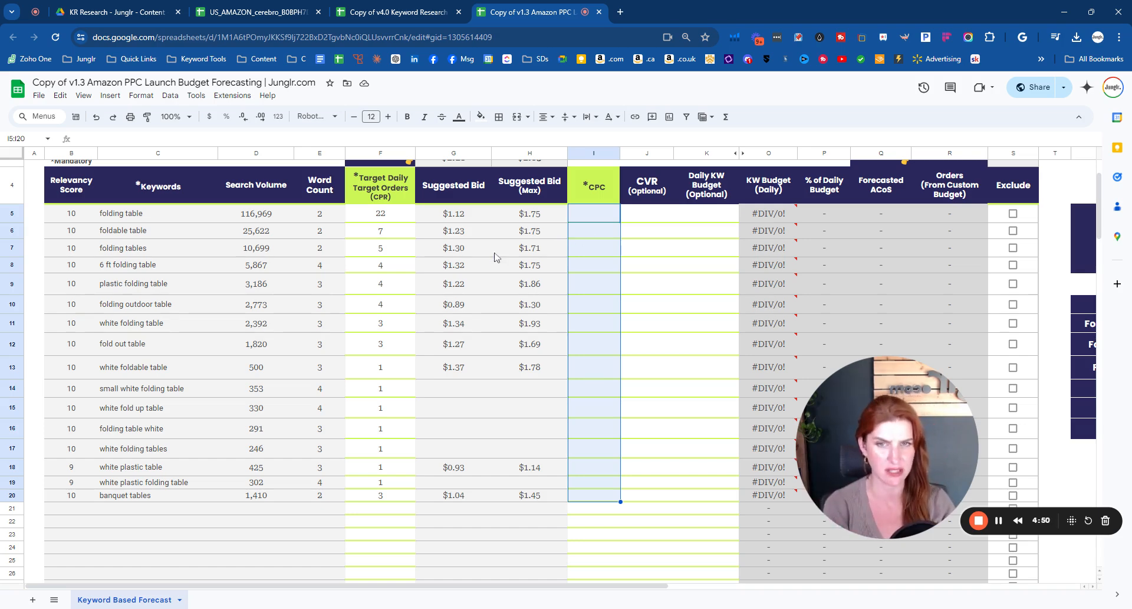
Try to copy the suggested bids from row 6 down as values into the CPC column starting at cell I5.
drag(529, 213, 551, 495)
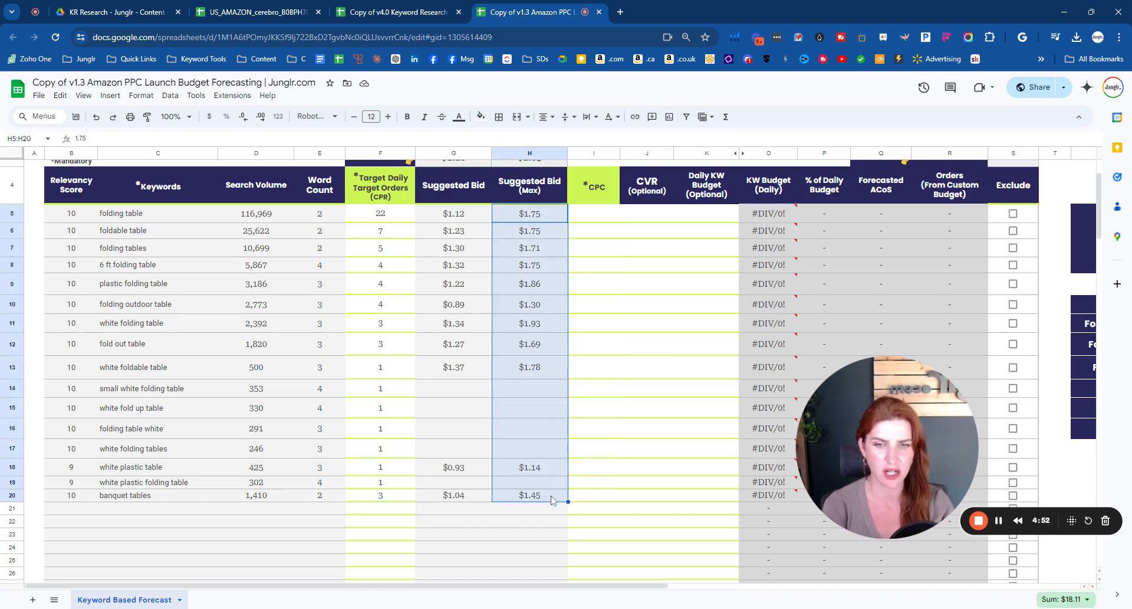
key(ctrl+c)
drag(454, 231, 468, 495)
key(ctrl+c)
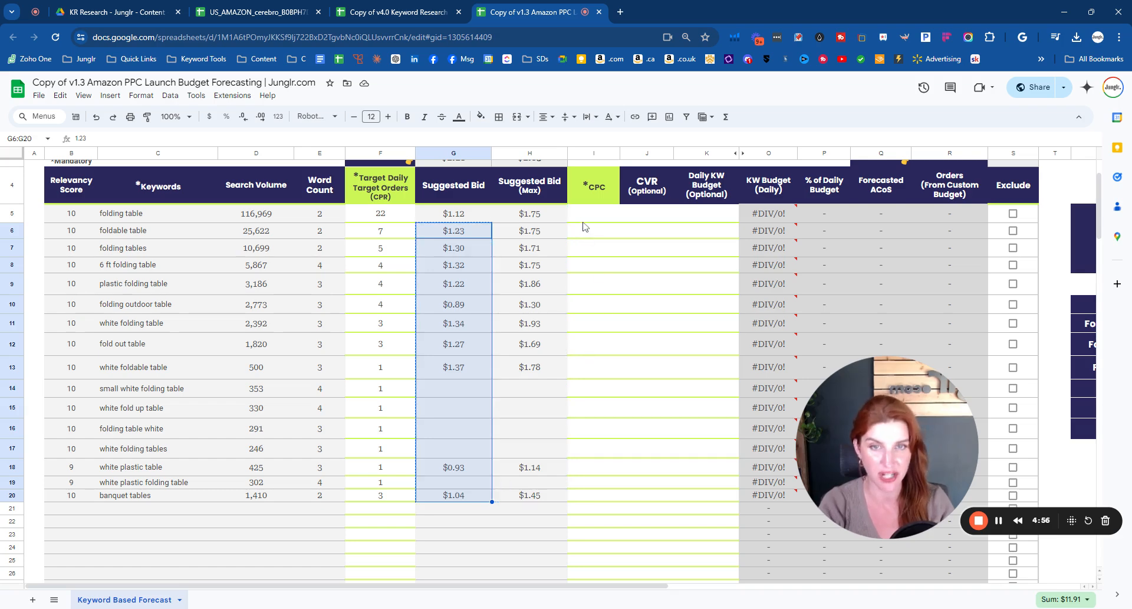
click(585, 219)
key(ctrl+shift+v)
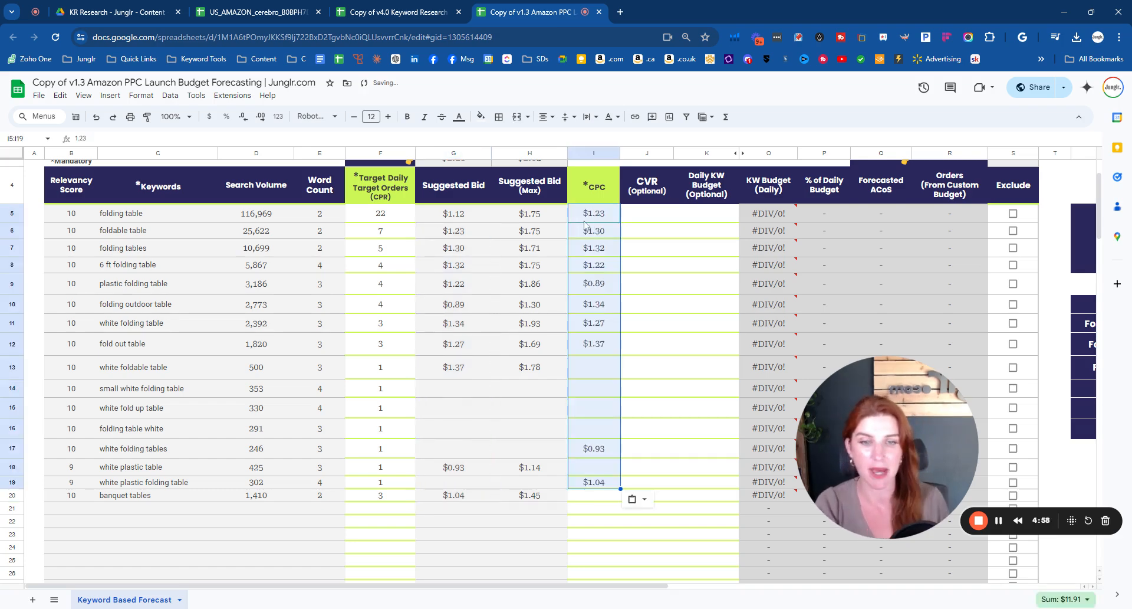
Copy the suggested bids in G5:G20 and paste them as values only into the CPC column starting at I5.
drag(454, 220, 460, 496)
key(ctrl+c)
click(598, 218)
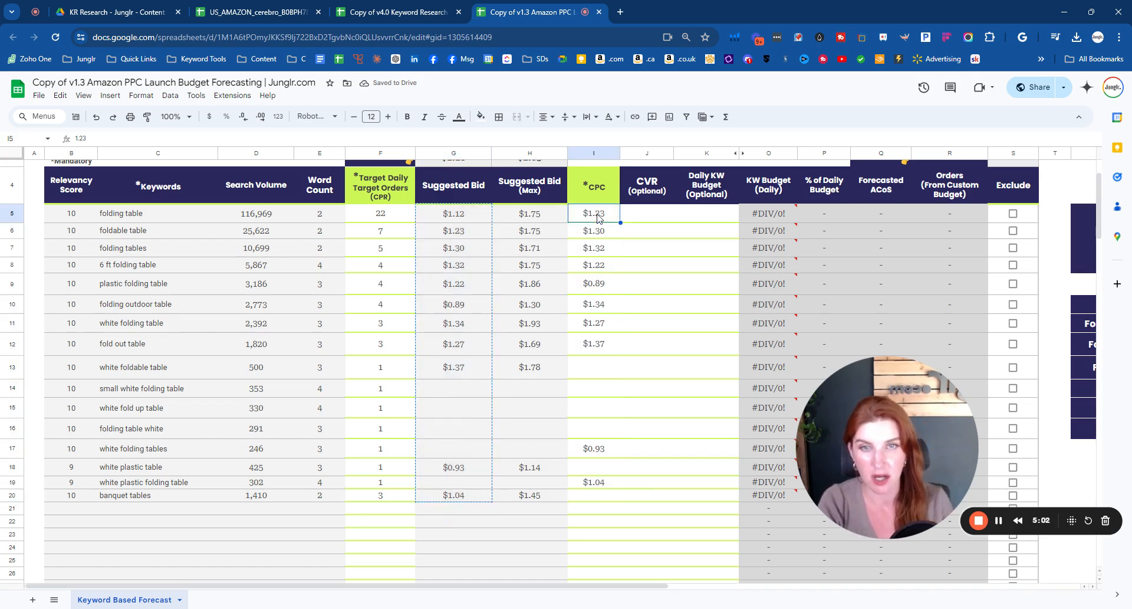
key(ctrl+shift+v)
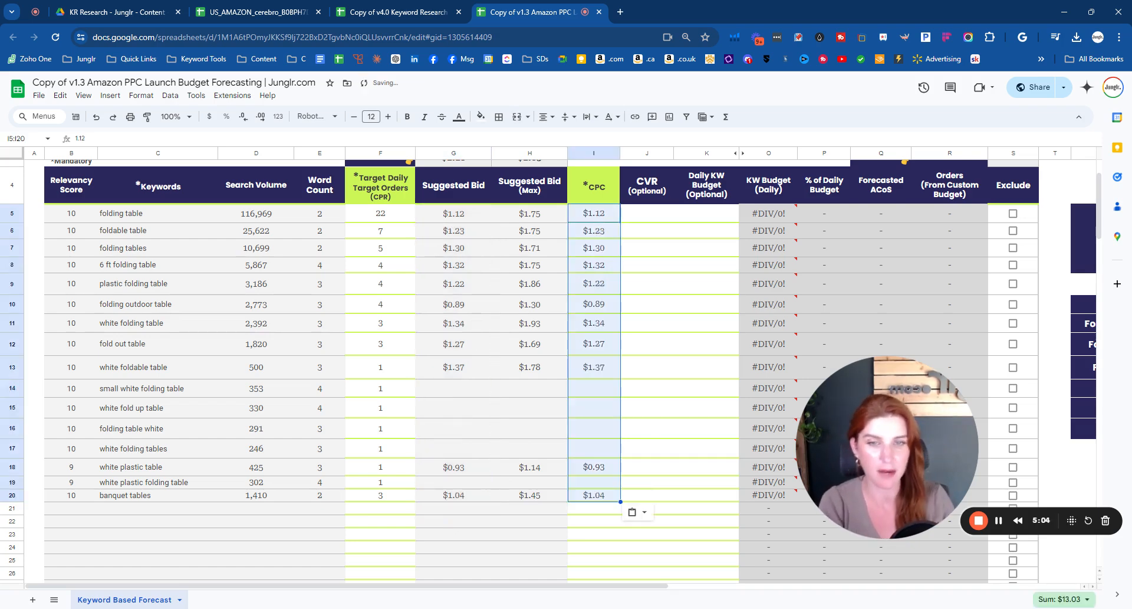
Examine the CPC cells without bids, the average formula for Suggested Bid in G3, and the bid rows it averages.
drag(605, 391, 601, 451)
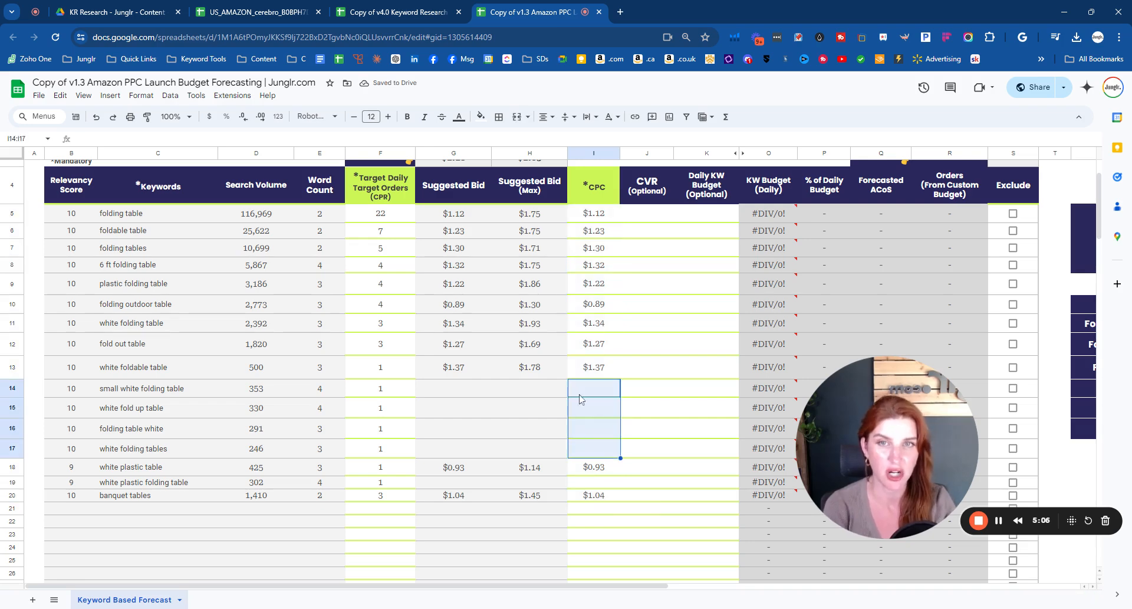
scroll(531, 386, up, 3)
click(456, 238)
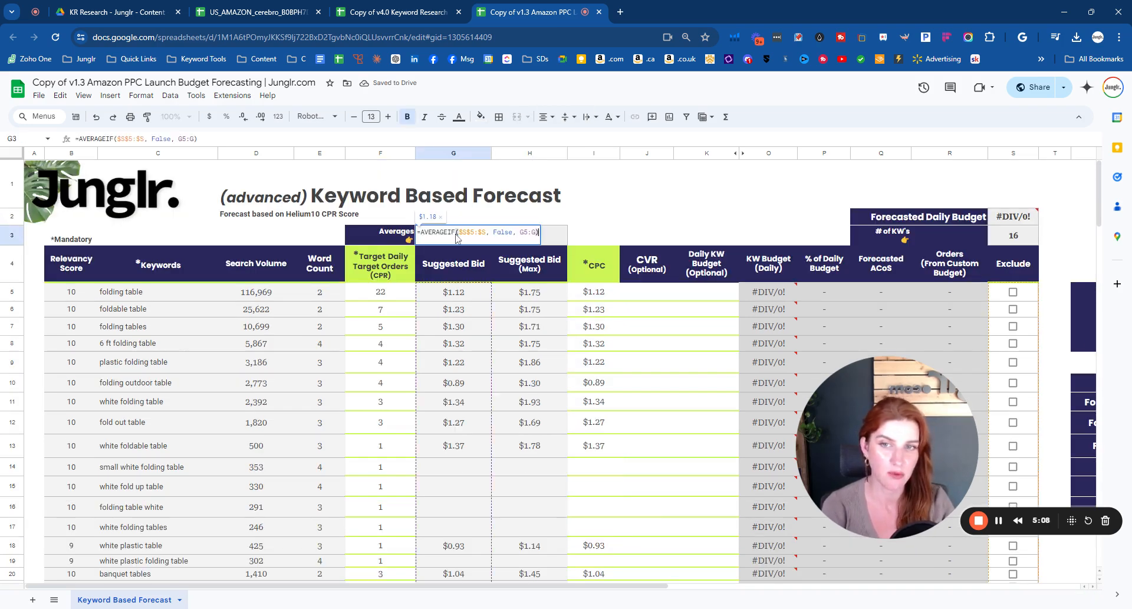
click(476, 328)
scroll(545, 348, down, 1)
drag(479, 215, 542, 495)
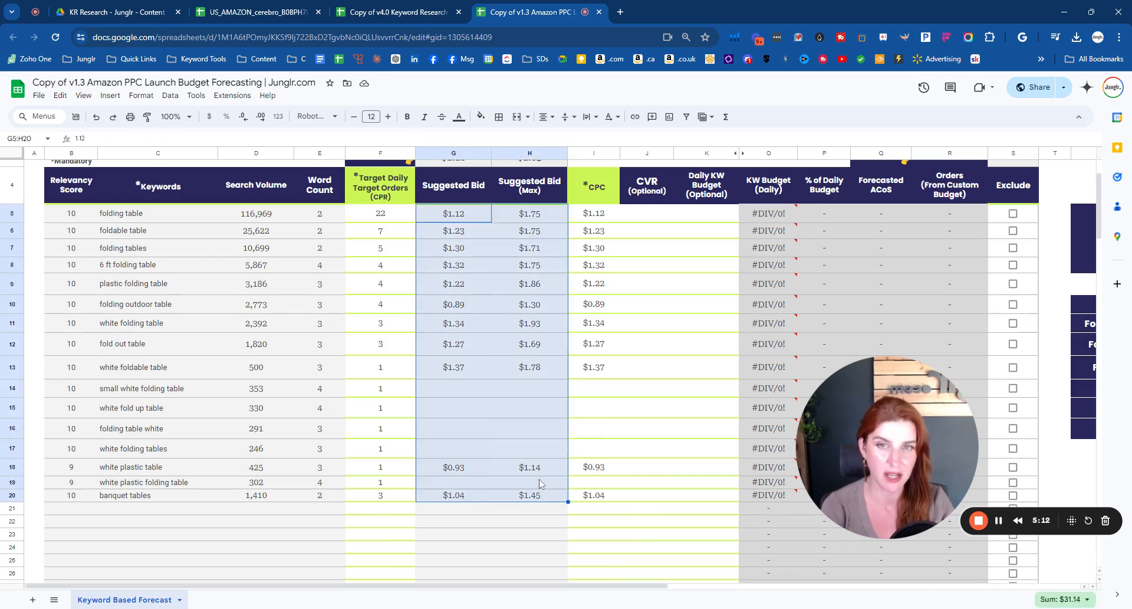
scroll(545, 309, up, 1)
drag(602, 468, 601, 531)
Copy the average suggested bid from G3 and paste it as values only into the empty CPC cells I14:I17.
click(469, 242)
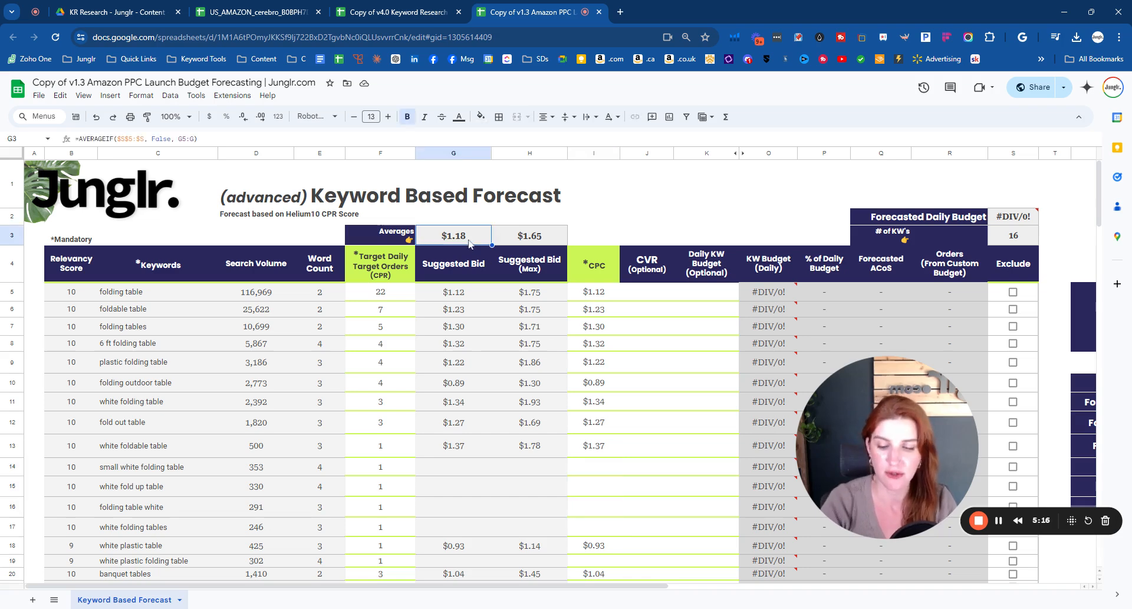
key(ctrl+c)
drag(596, 468, 596, 525)
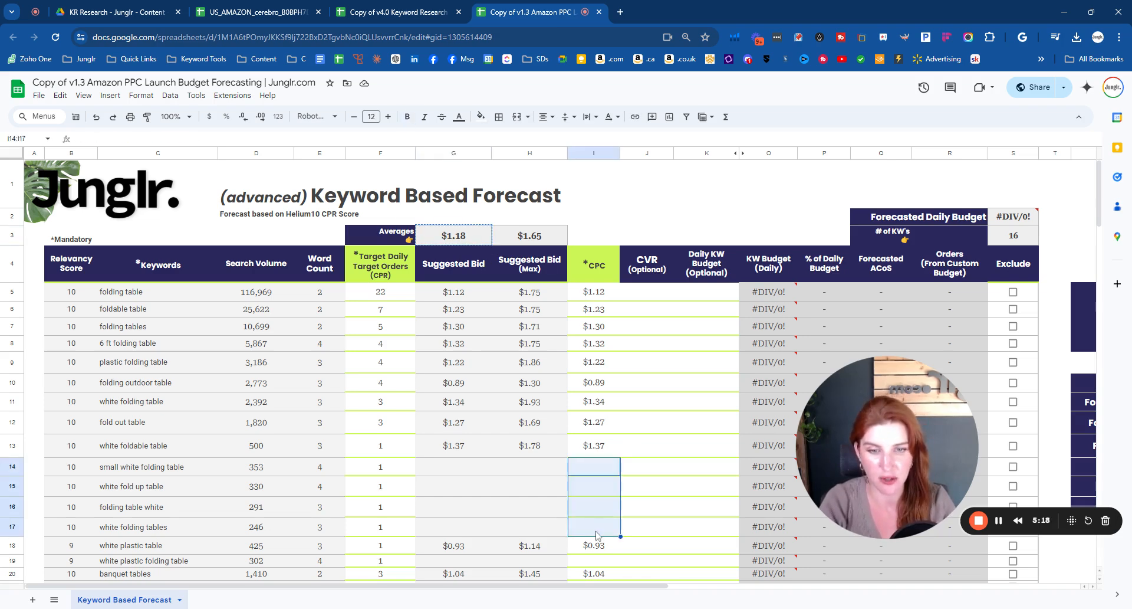
right_click(596, 534)
mouse_move(724, 253)
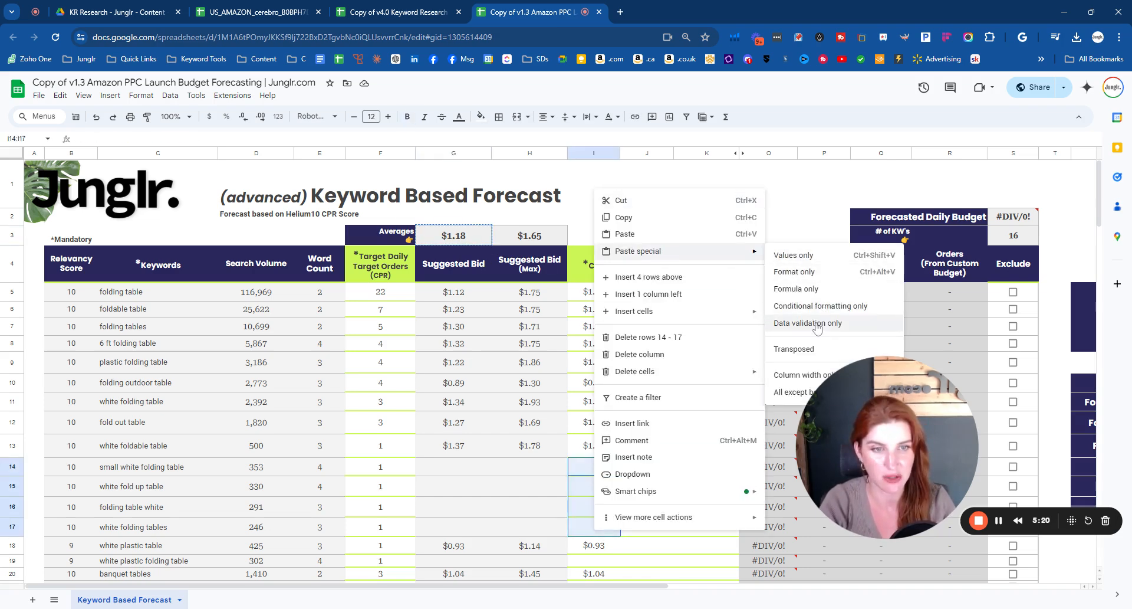
click(793, 254)
Try a regular paste of the copied average into CPC cell I14, inspect the resulting formula, and undo the paste.
click(602, 467)
click(602, 487)
click(602, 469)
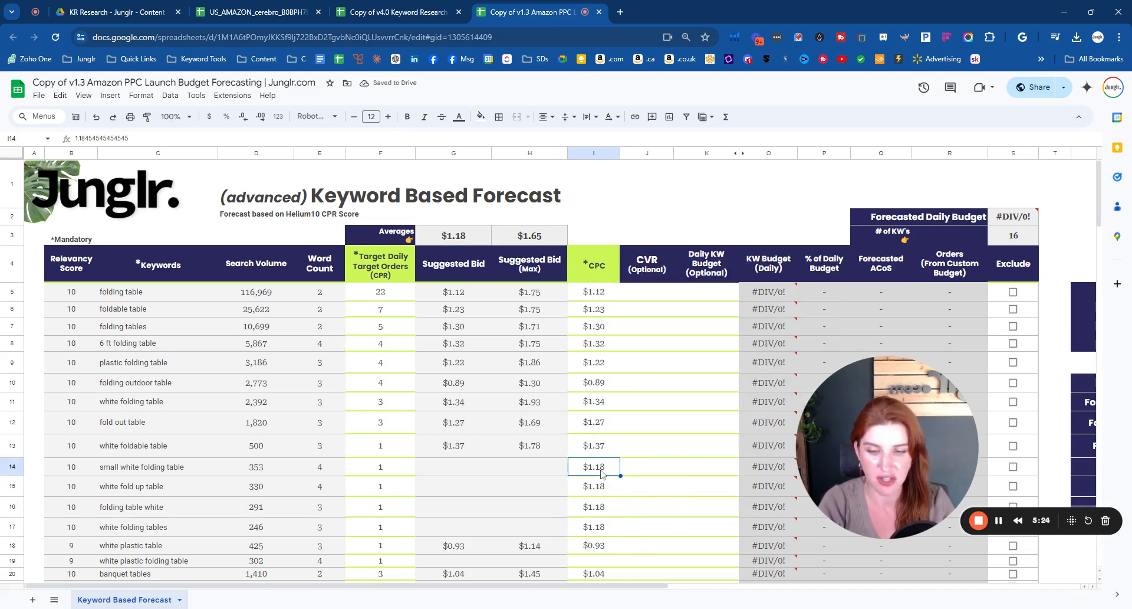
key(ctrl+v)
double_click(609, 471)
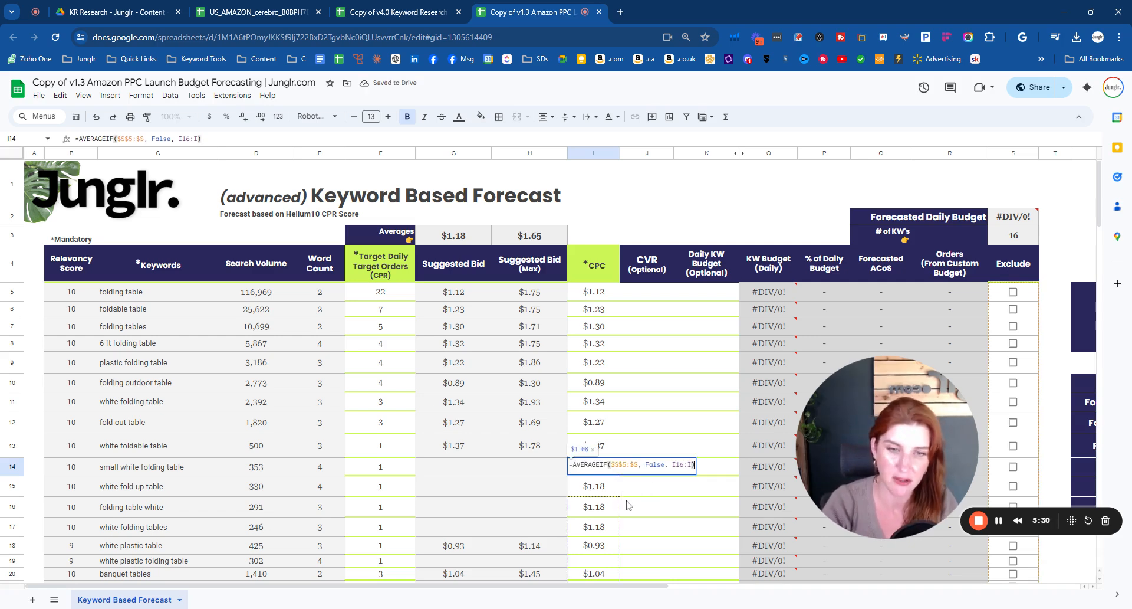
click(632, 495)
key(ctrl+z)
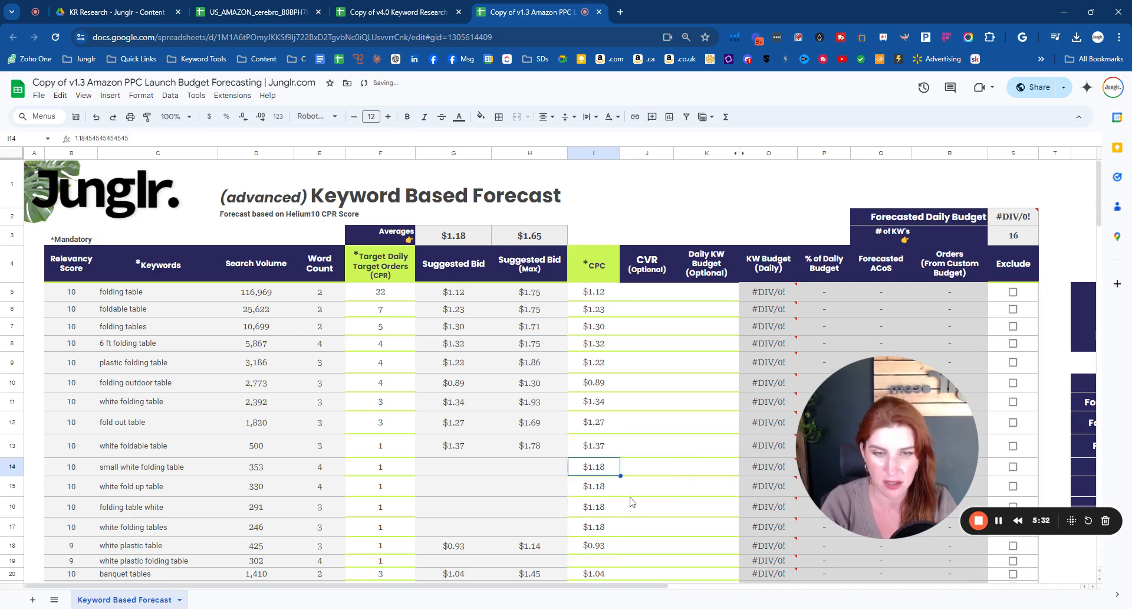
Copy the average CPC value from I14 into the empty CPC cell of "white plastic folding table" in row 19.
scroll(602, 482, down, 2)
double_click(600, 389)
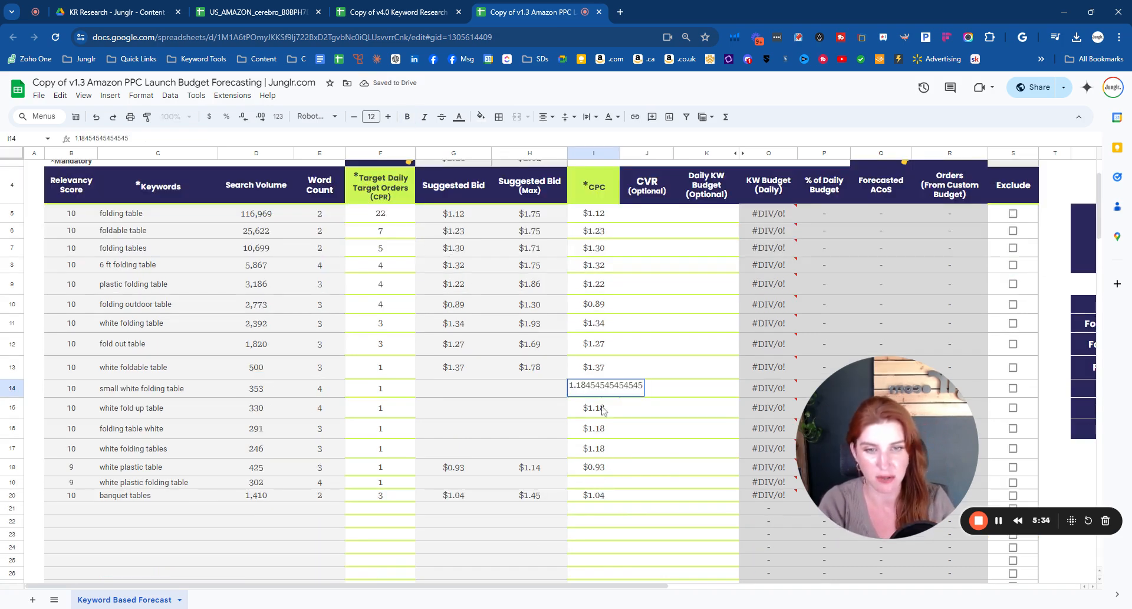
key(Return)
key(Up)
click(605, 482)
key(ctrl+v)
Review the completed CPC and Target Daily Target Orders columns down to row 20, and bring the Averages section into view.
drag(601, 192, 597, 496)
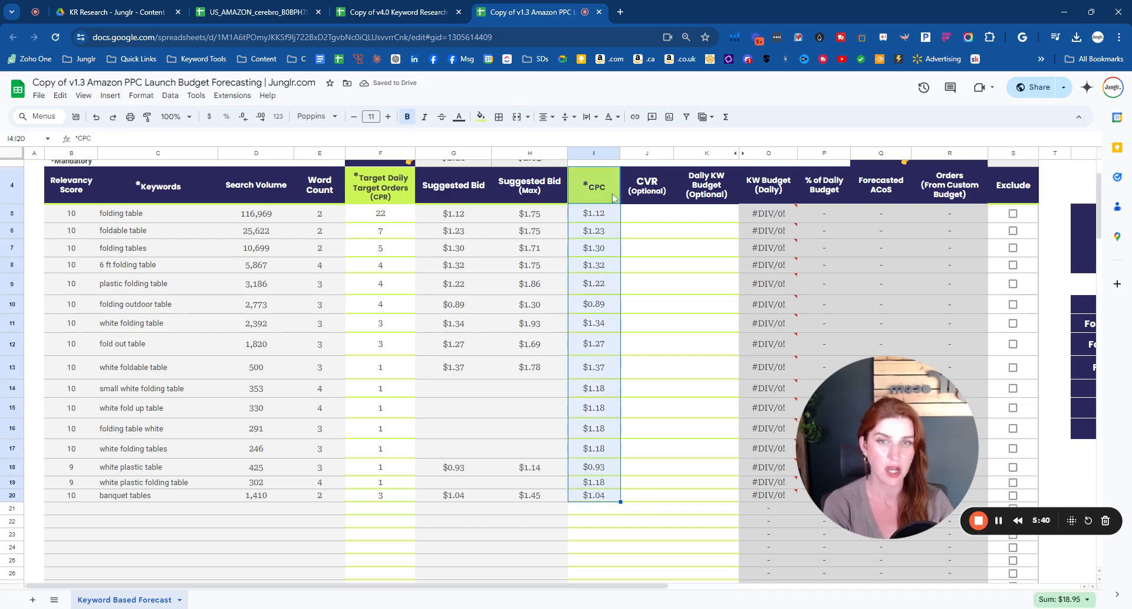
drag(380, 187, 380, 501)
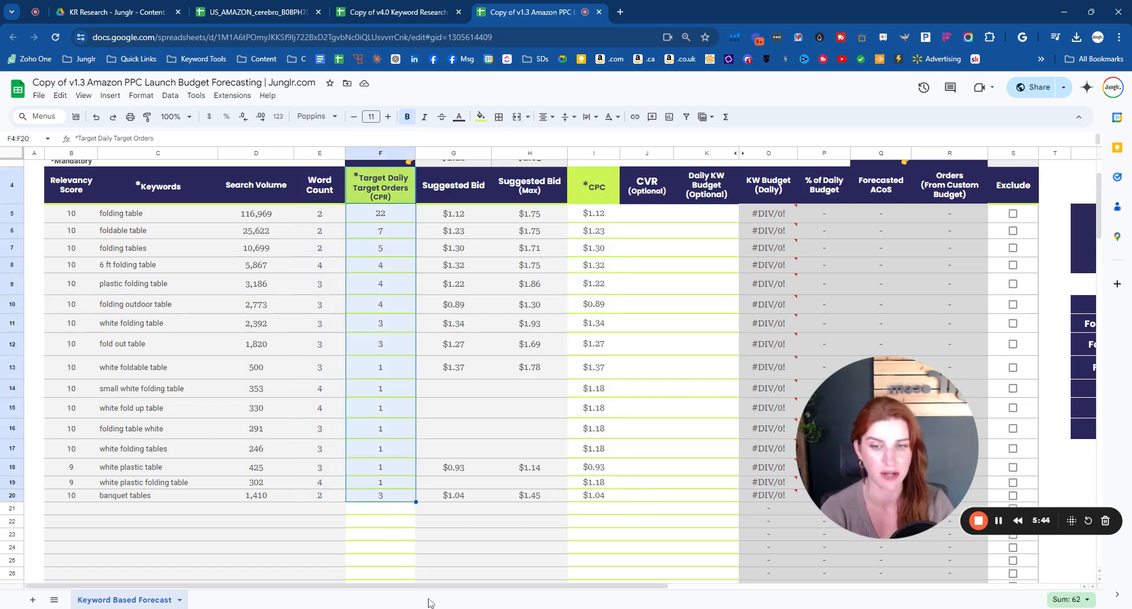
drag(430, 587, 689, 592)
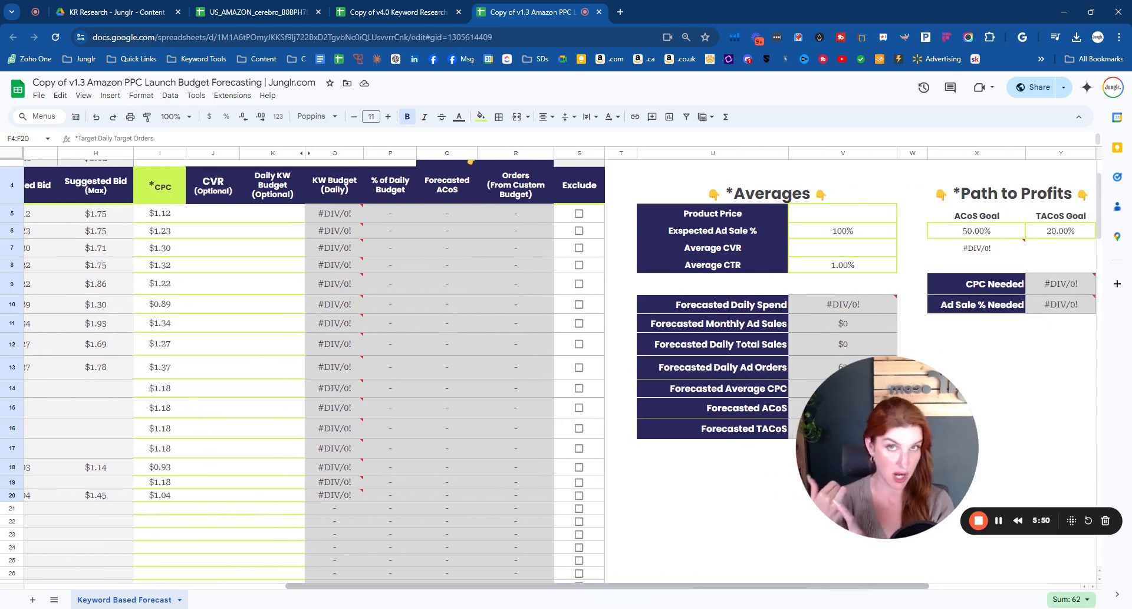
Switch to the Amazon listing for the VINGLI plastic folding table and check its price for the 6 ft and 8 ft sizes.
click(1000, 520)
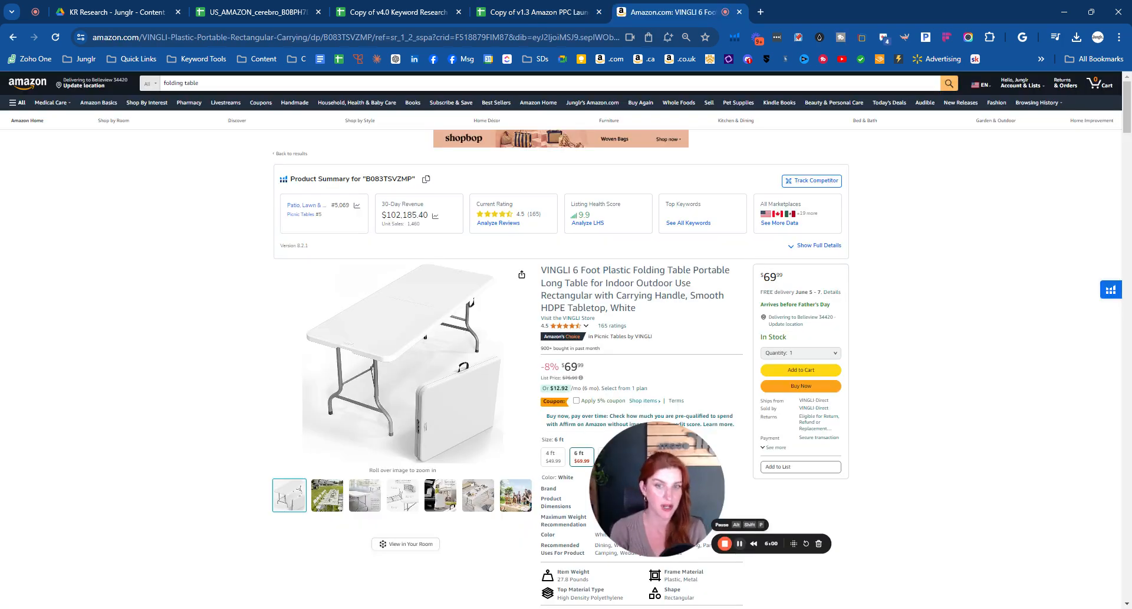
drag(590, 370, 565, 367)
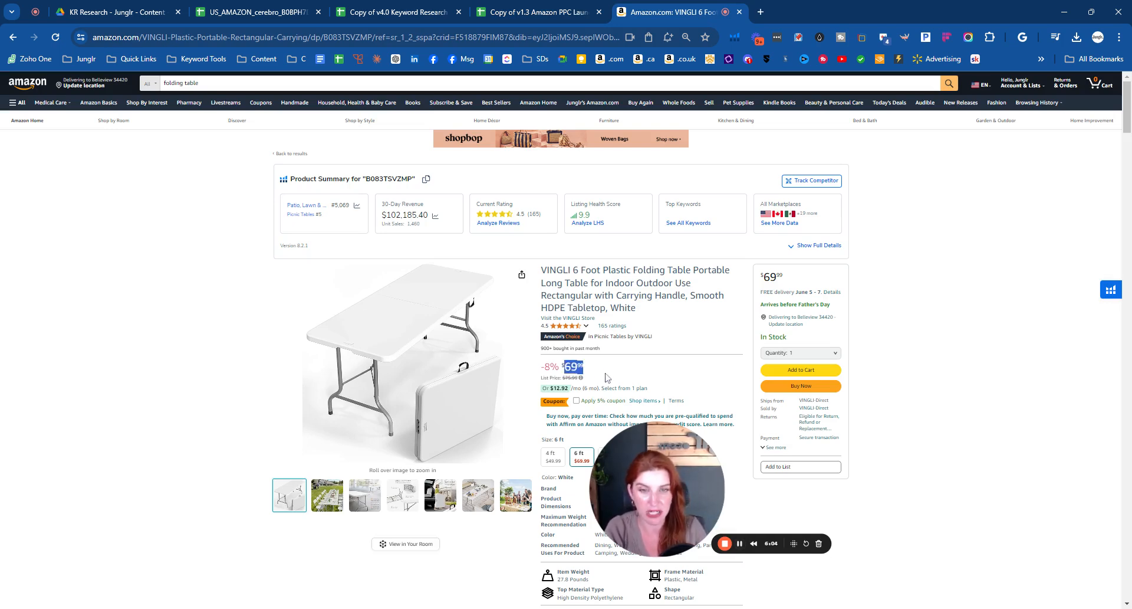
scroll(879, 391, down, 1)
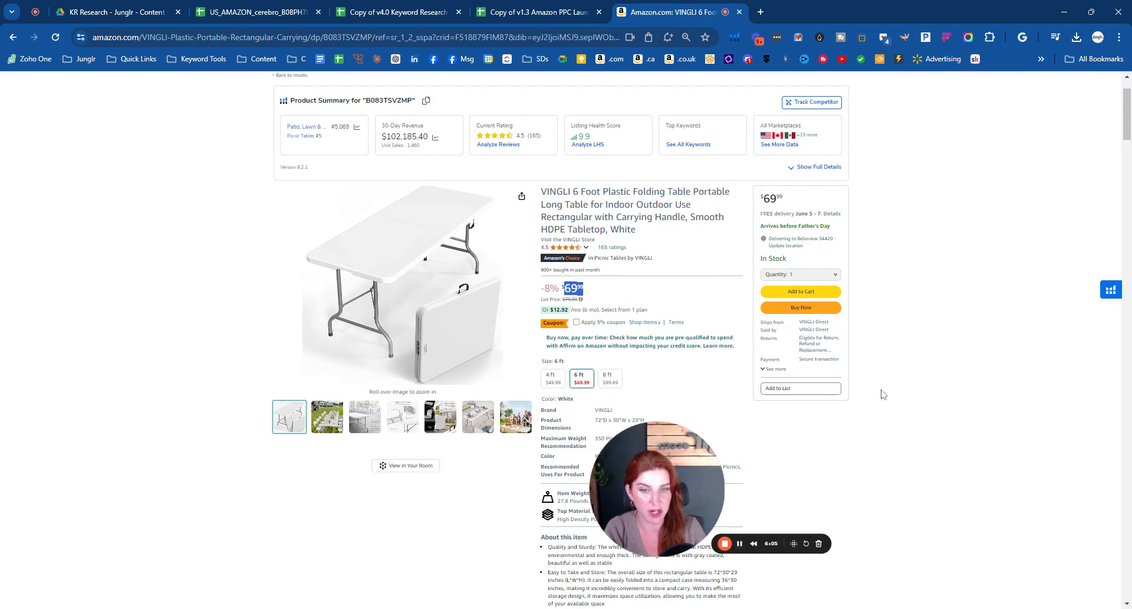
click(610, 378)
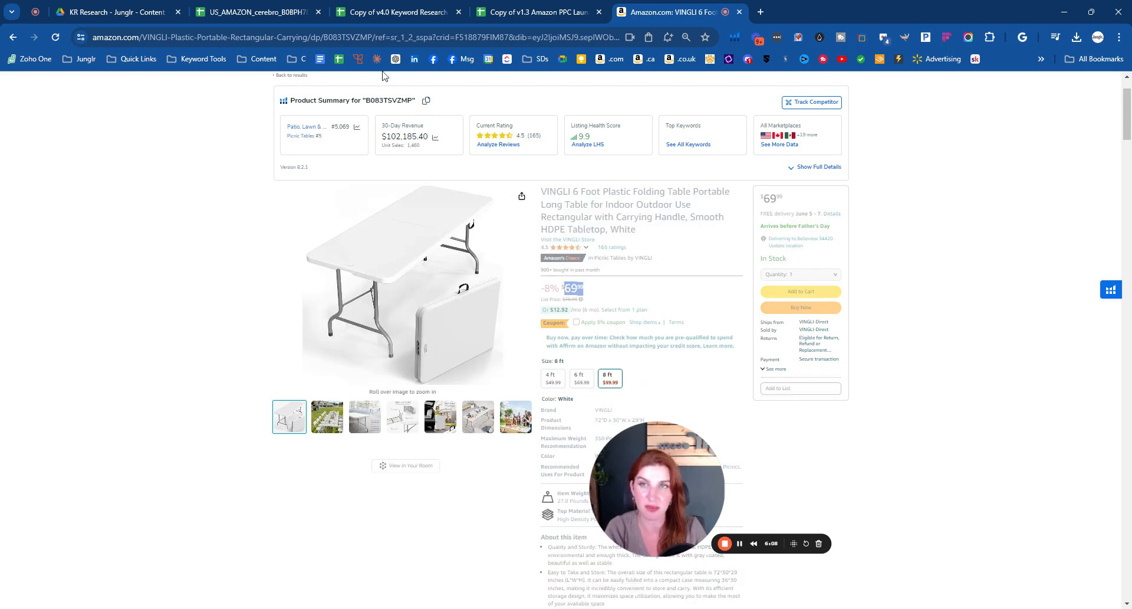
Return to the budget forecasting spreadsheet and set the Product Price in the Averages section to $69.99.
click(534, 12)
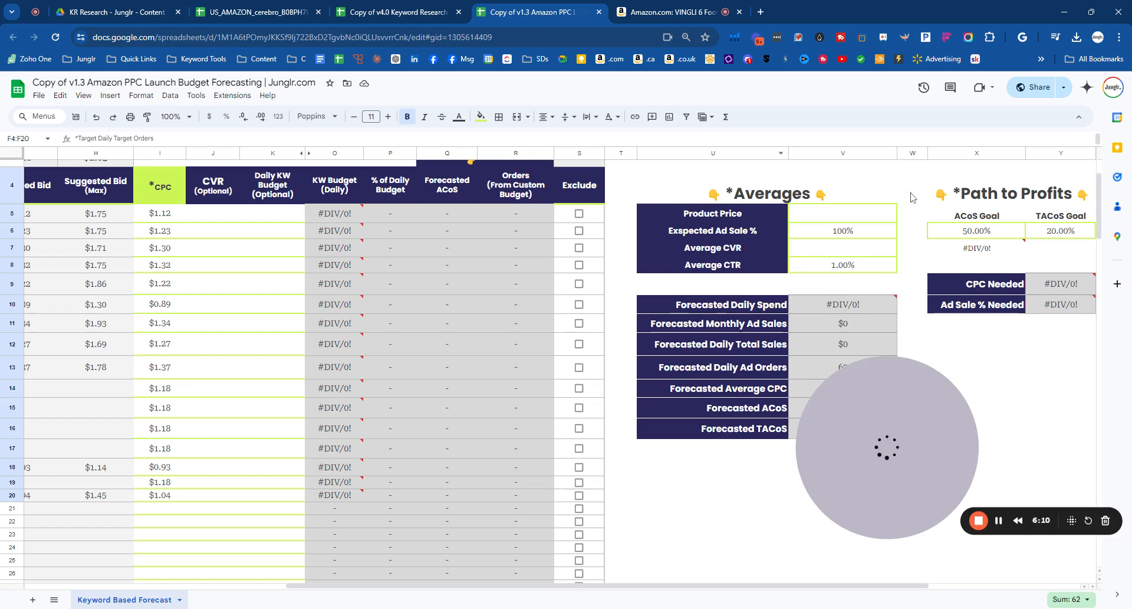
double_click(850, 218)
text(69.99)
click(878, 190)
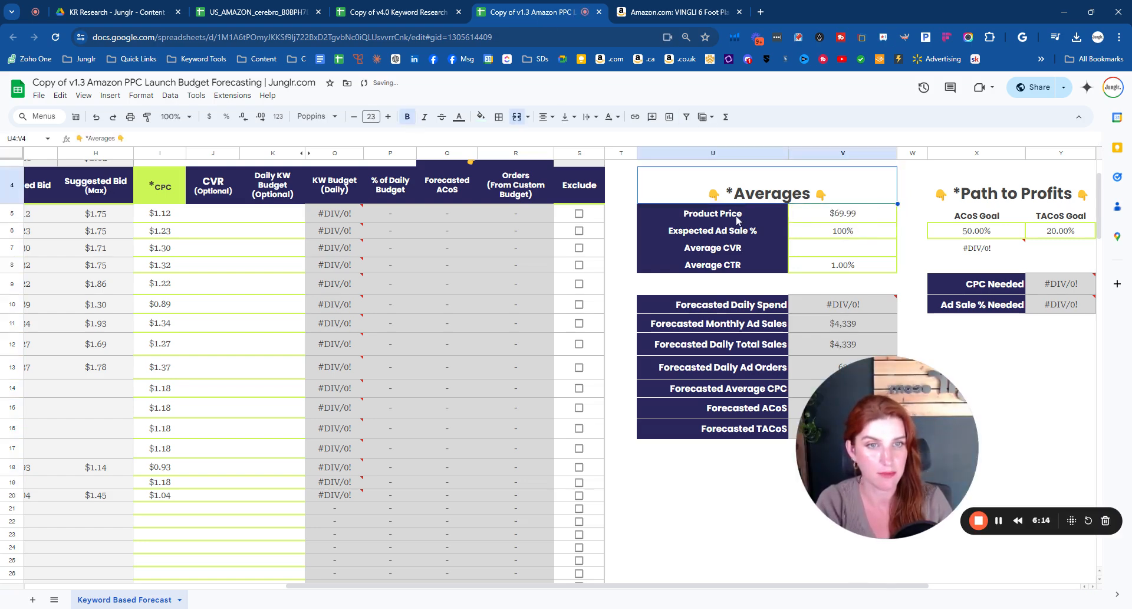
drag(736, 220, 870, 222)
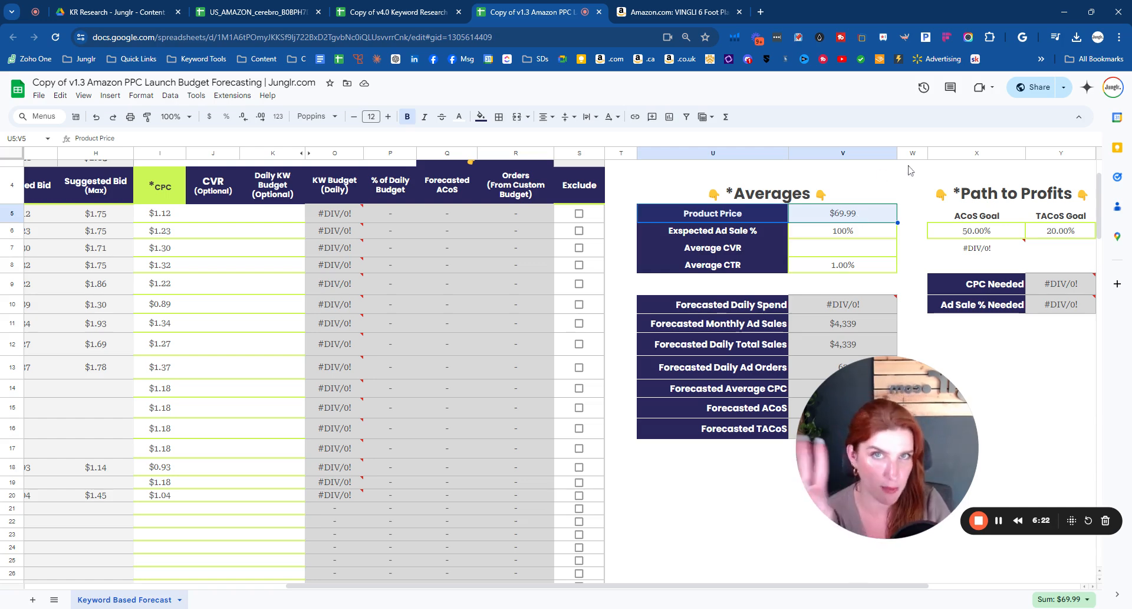
Set the Average CVR in the Averages section to 7%.
drag(708, 248, 846, 257)
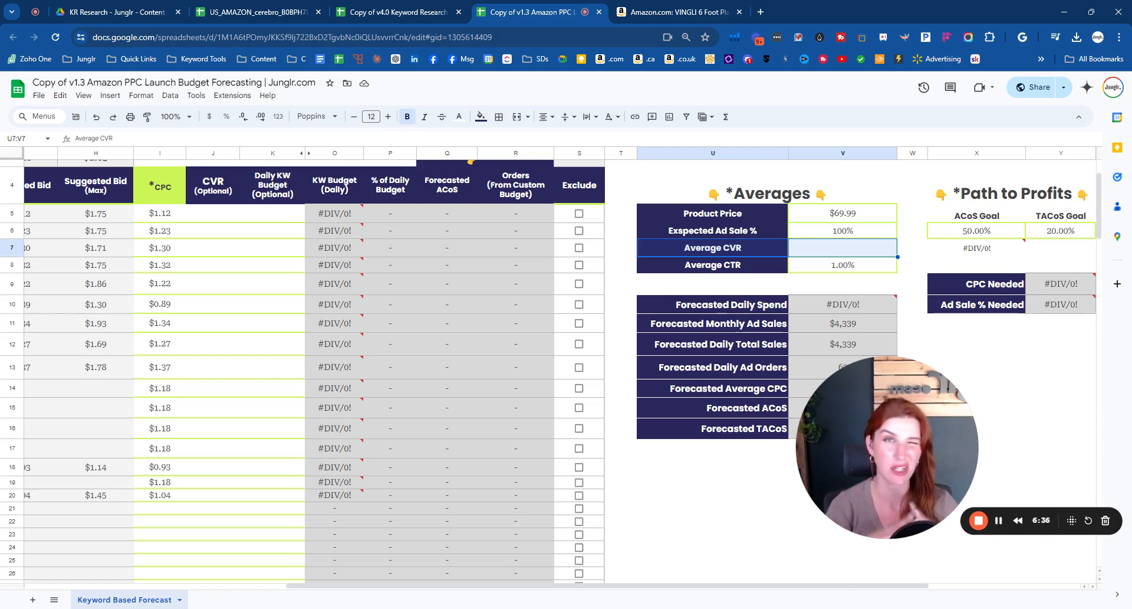
click(847, 248)
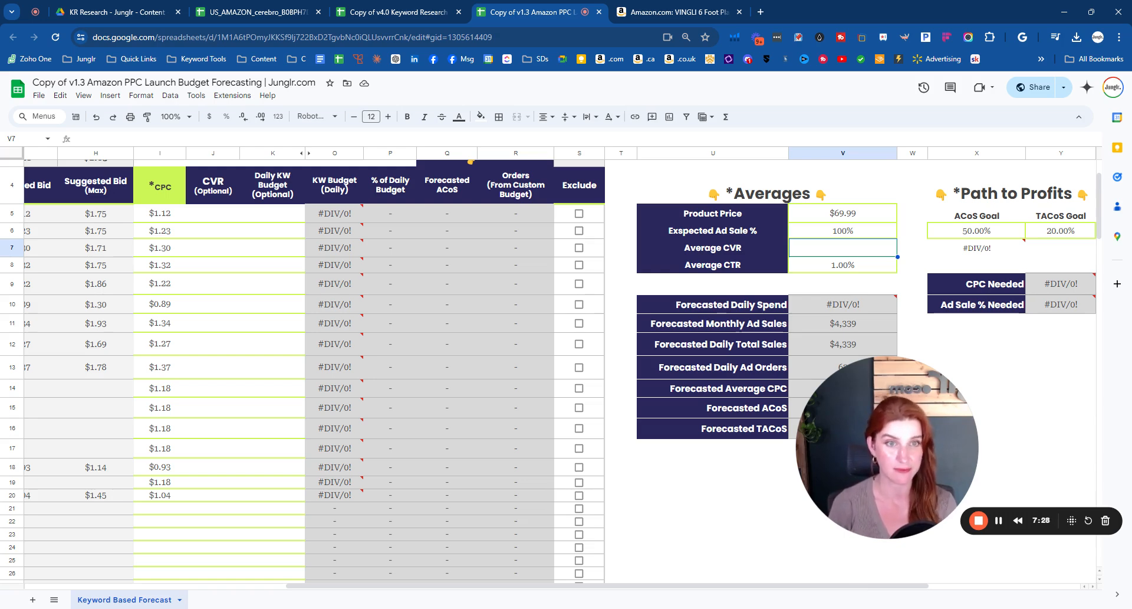
text(7)
key(Return)
click(944, 335)
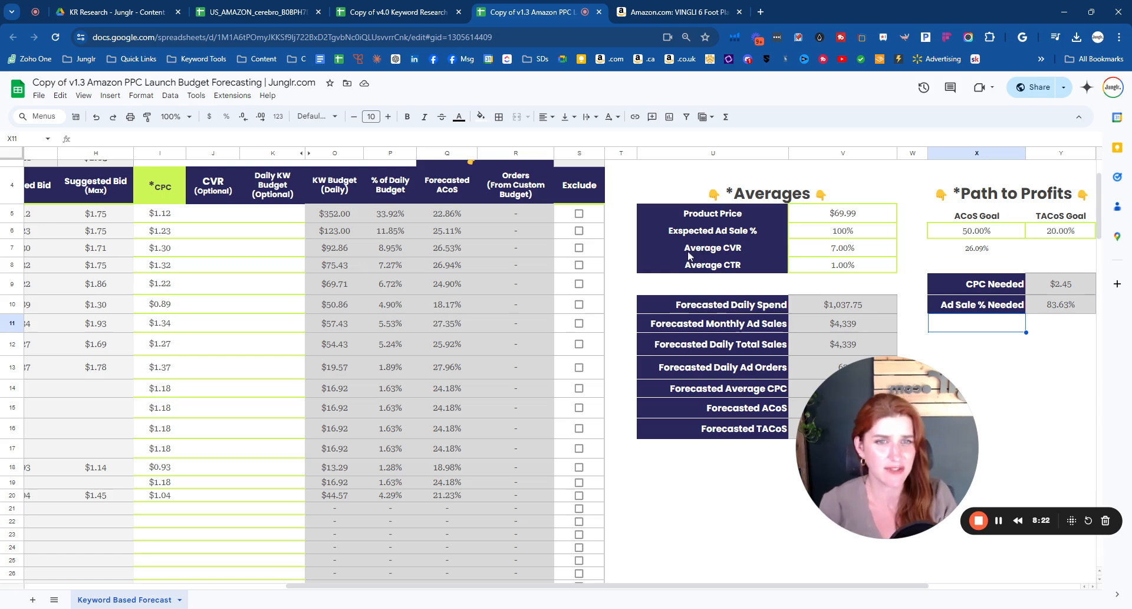
Examine the Average CVR, the daily KW Budget column, and the Forecasted Daily Budget for the keyword list.
drag(713, 248, 863, 251)
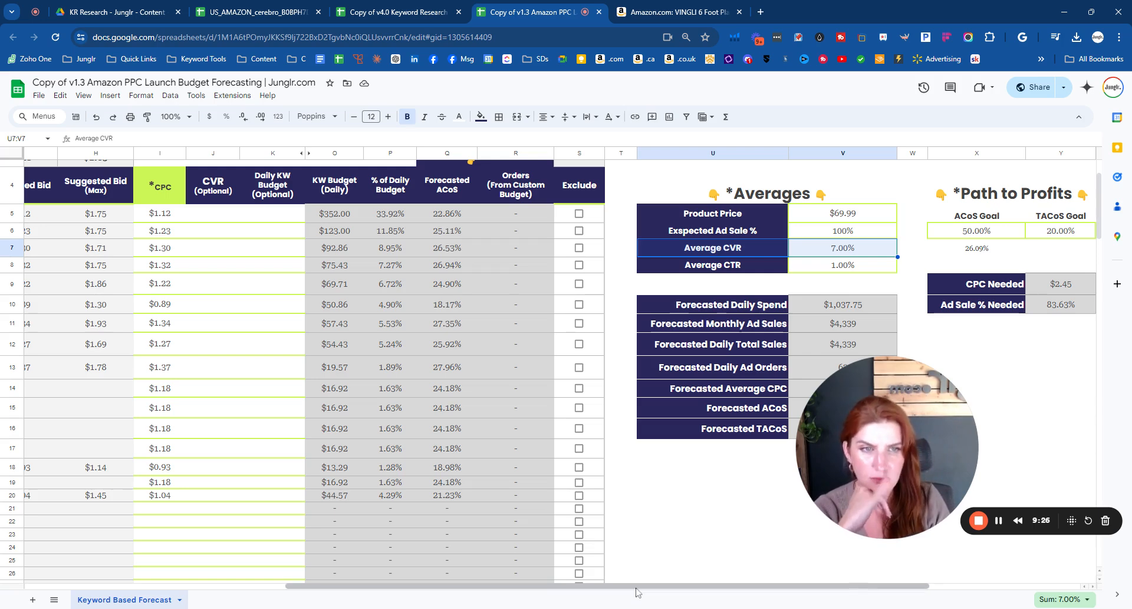
drag(855, 249, 731, 253)
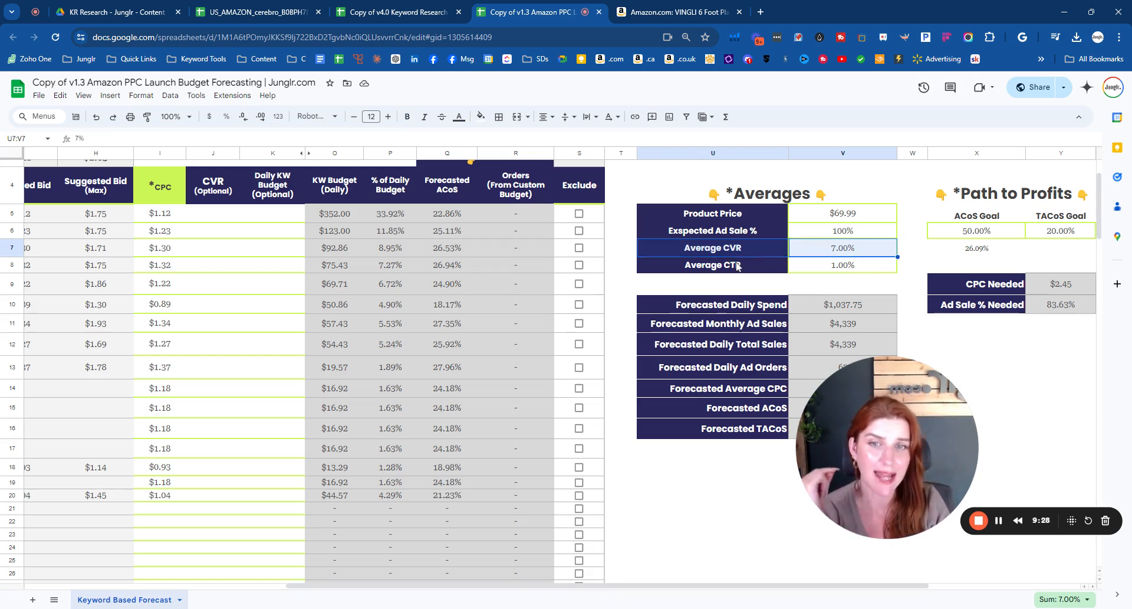
drag(624, 587, 494, 607)
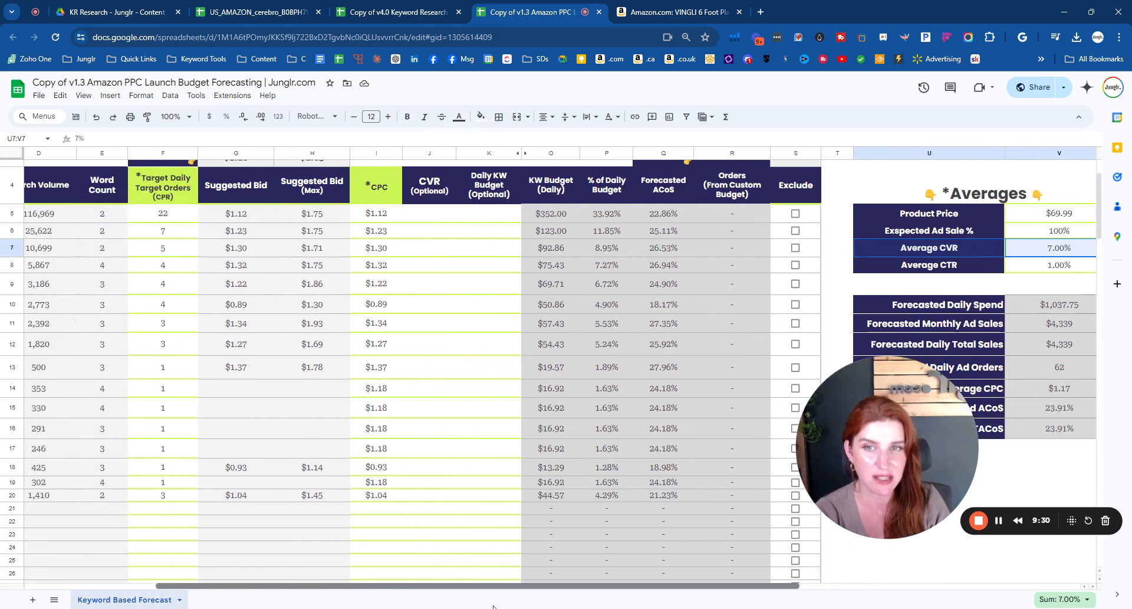
scroll(531, 375, up, 3)
click(554, 155)
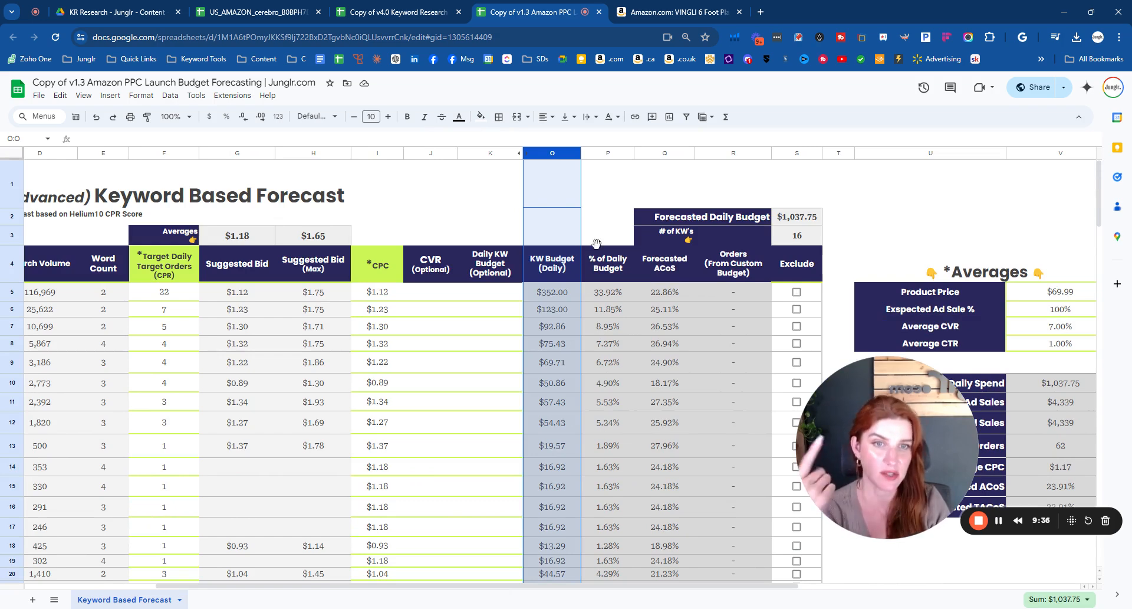
drag(662, 222, 802, 218)
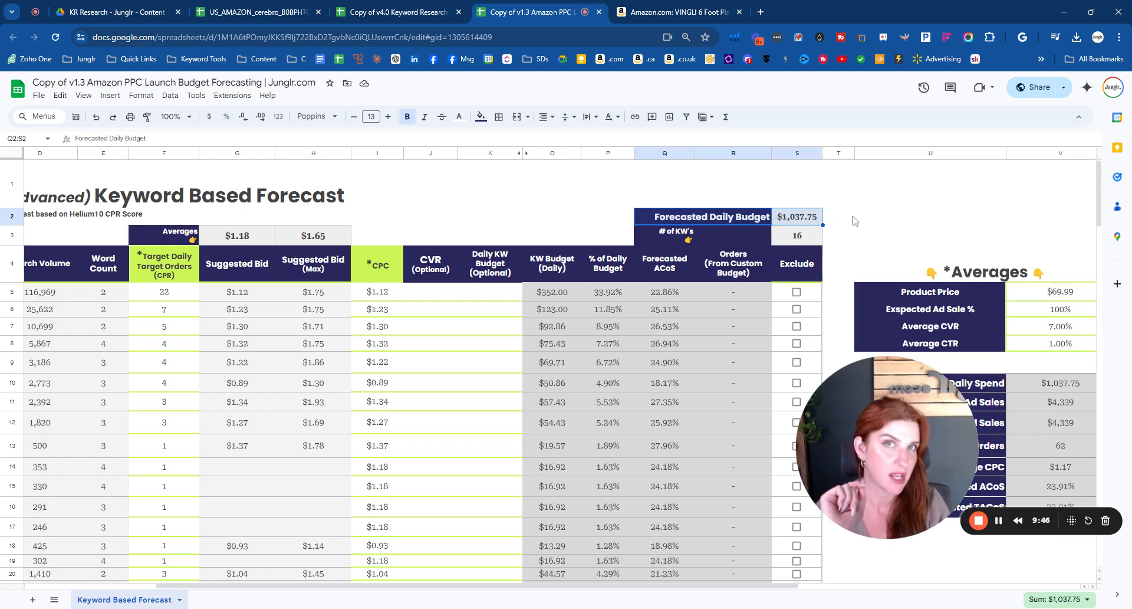
scroll(855, 221, down, 2)
scroll(753, 192, up, 2)
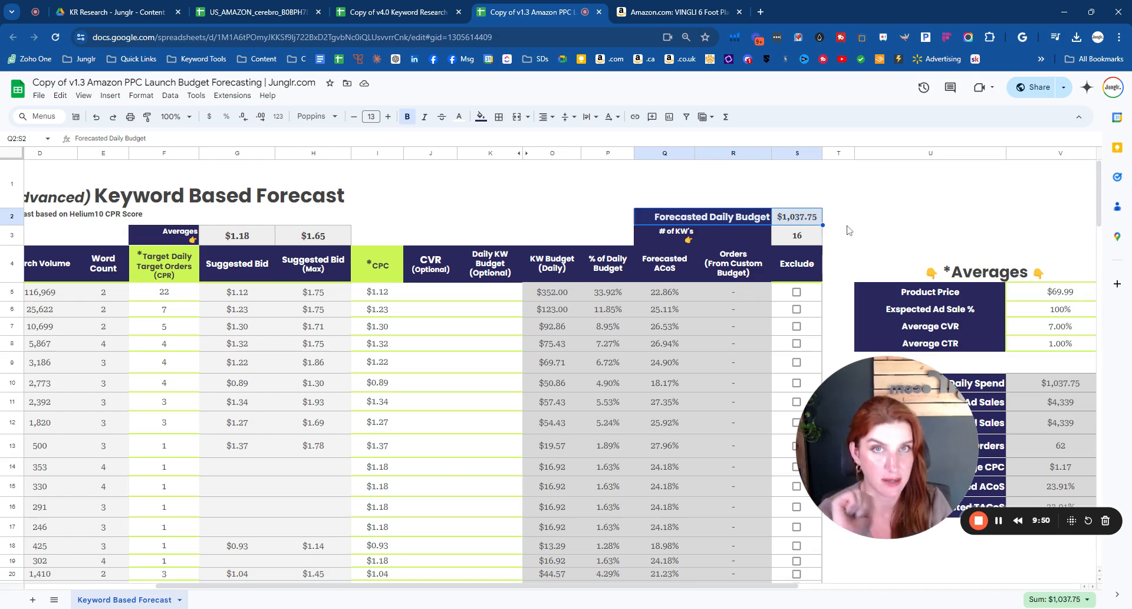
scroll(437, 203, down, 2)
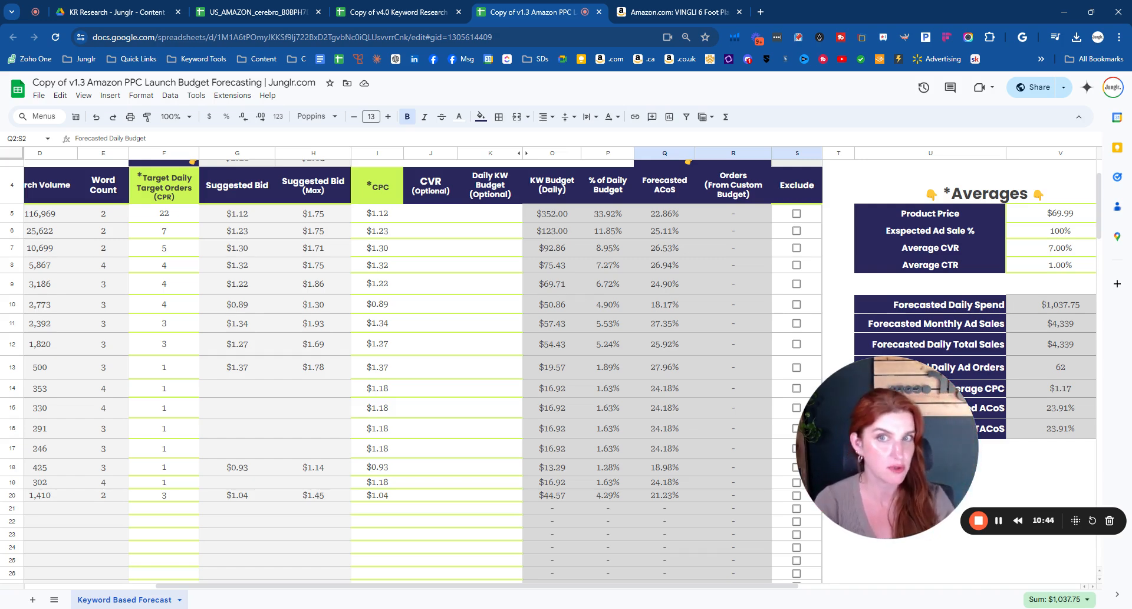
Examine the top keywords such as folding table and foldable table, with their search volumes and daily KW Budgets.
scroll(500, 274, up, 2)
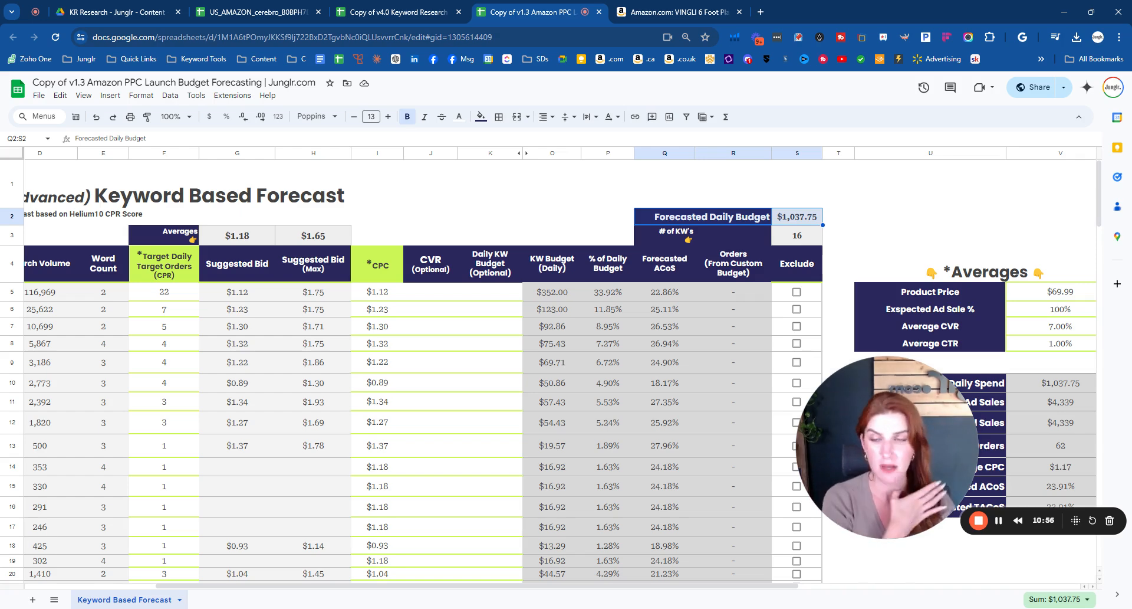
drag(334, 586, 140, 600)
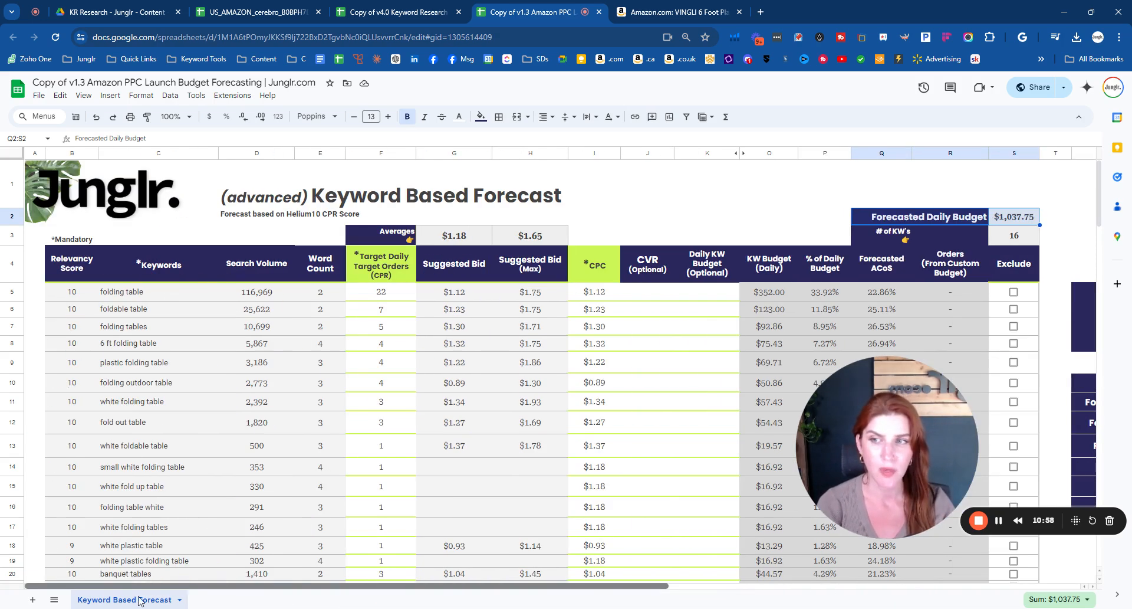
double_click(150, 292)
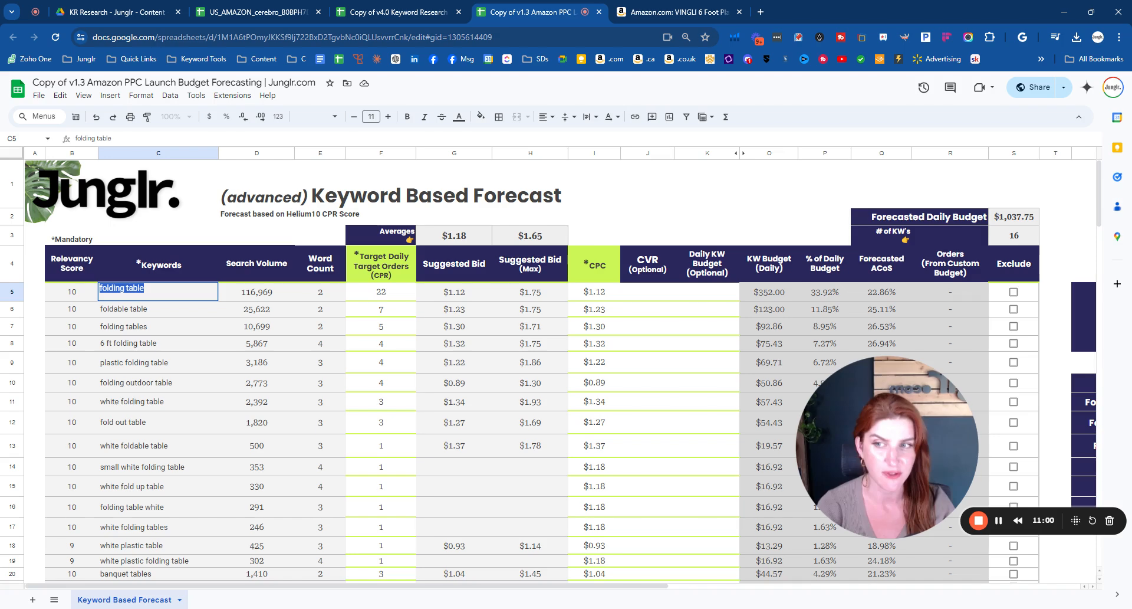
click(153, 324)
click(149, 311)
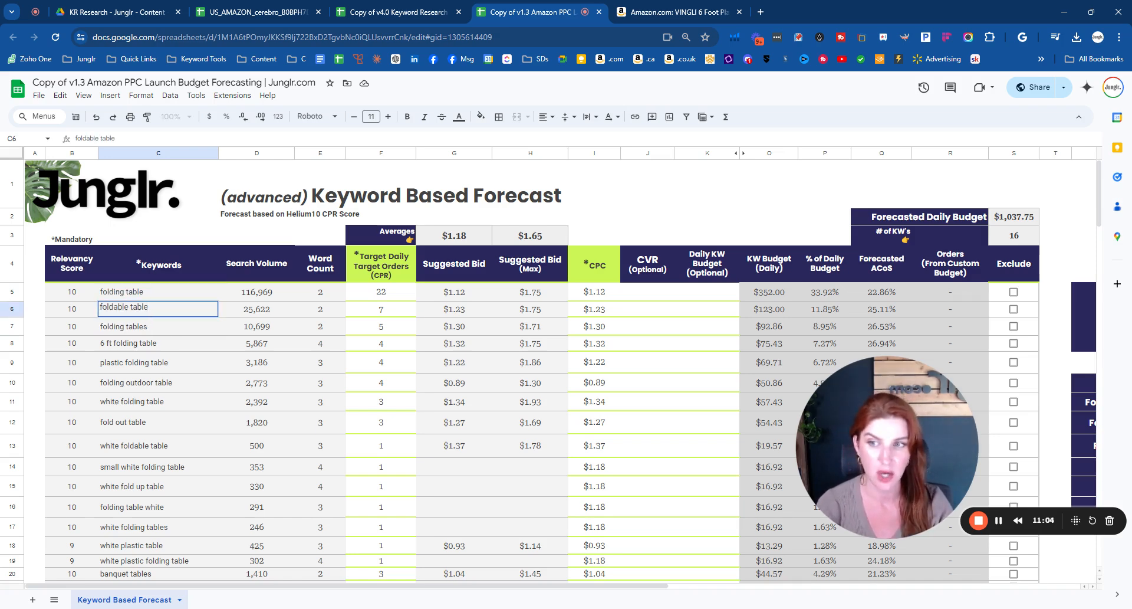
double_click(187, 348)
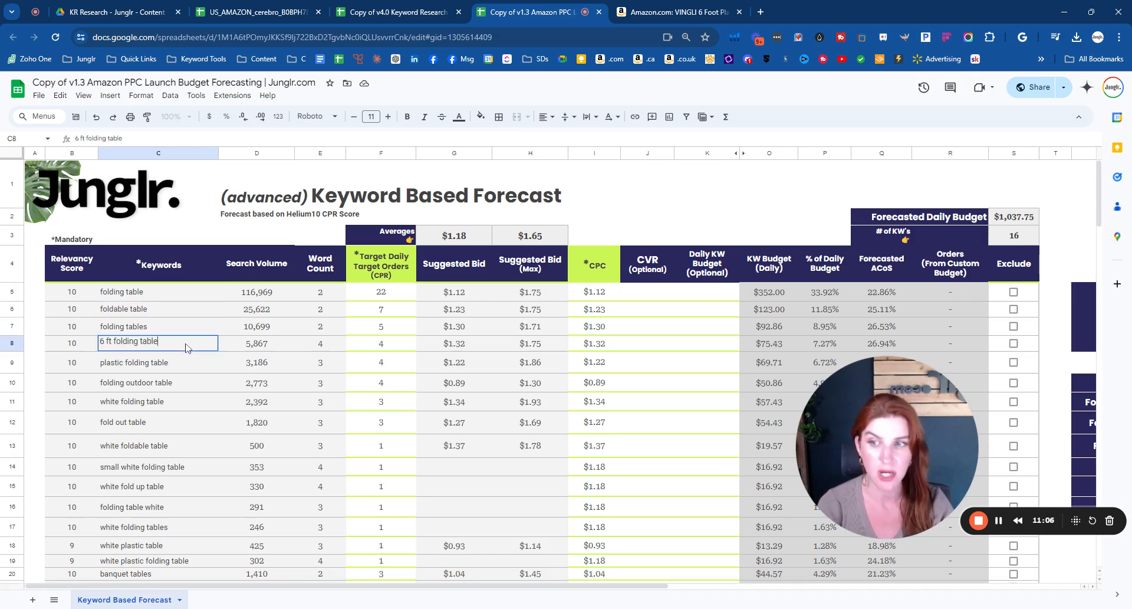
double_click(179, 371)
drag(155, 295, 287, 338)
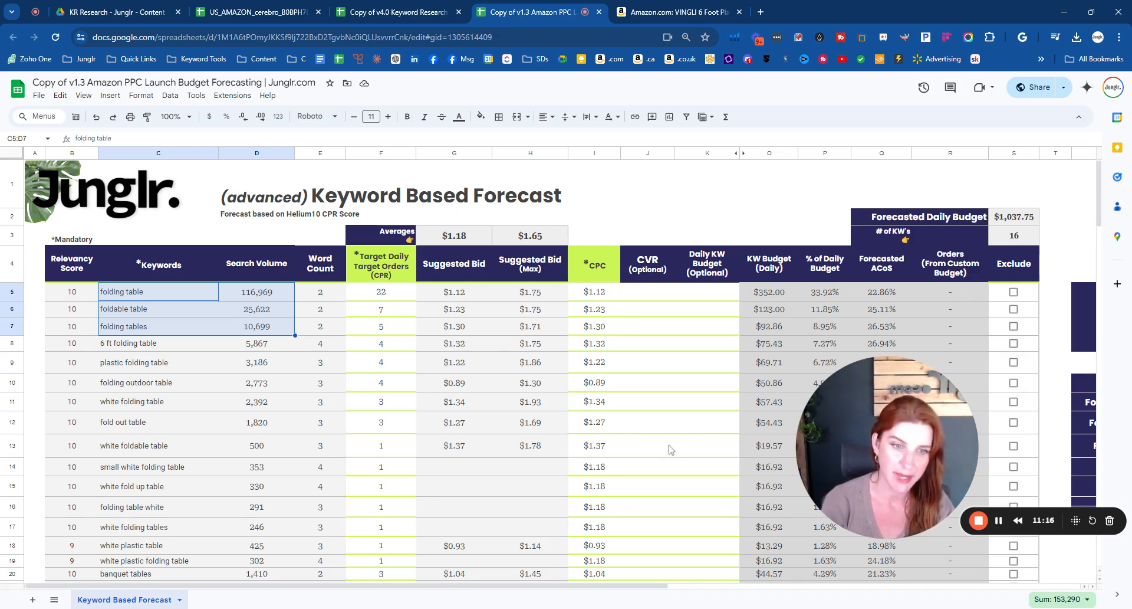
drag(760, 293, 761, 364)
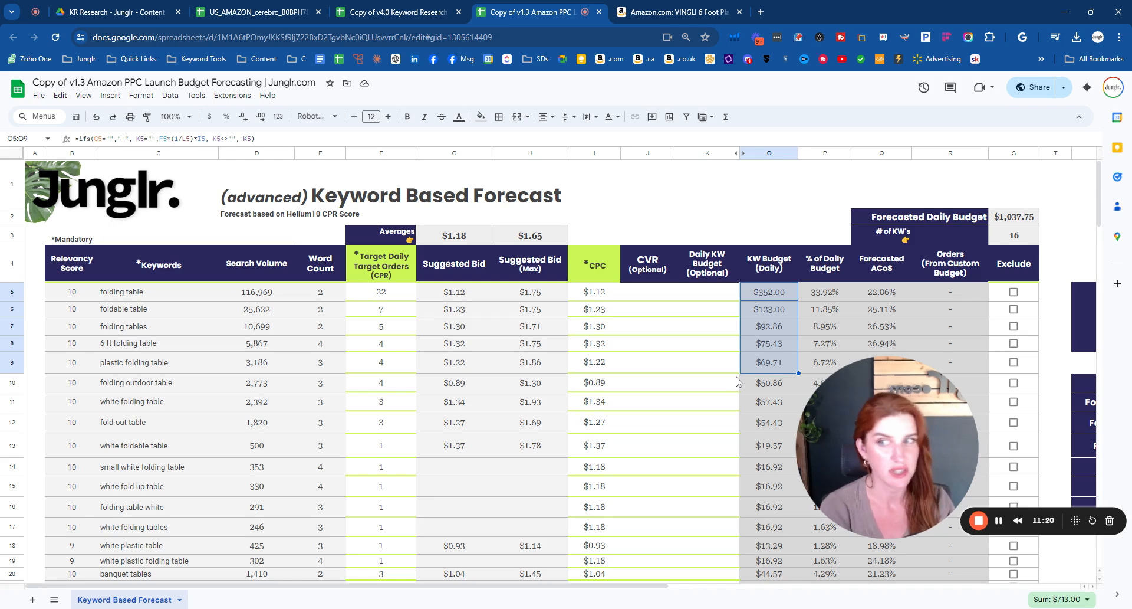
click(10, 292)
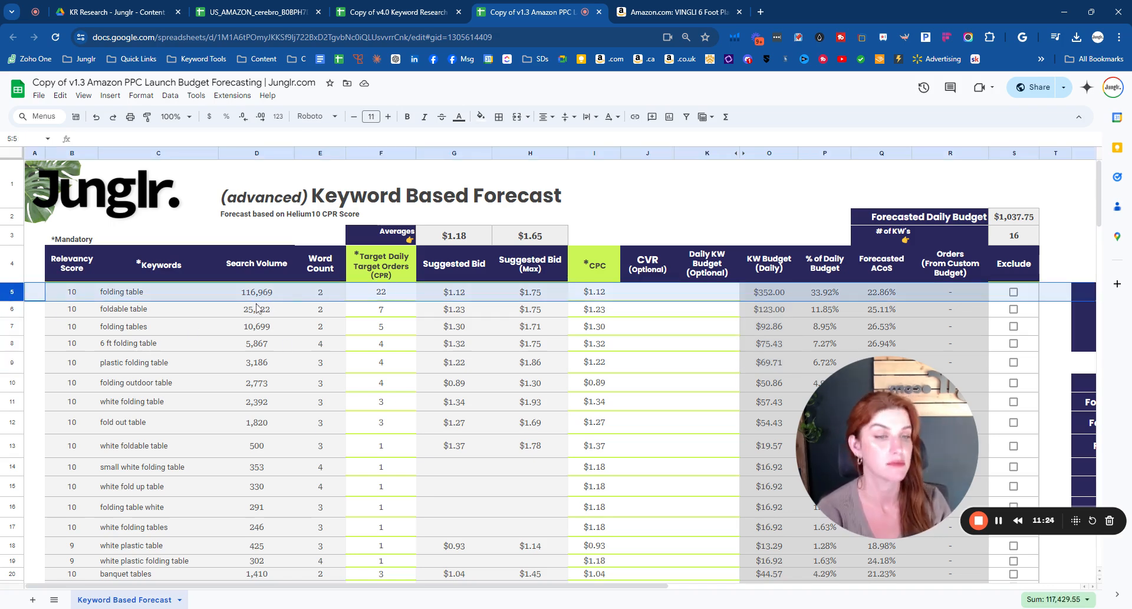
Calculate the clicks needed per order in cell J2 by dividing 1 by the Average CVR with =1/V7.
drag(579, 586, 729, 587)
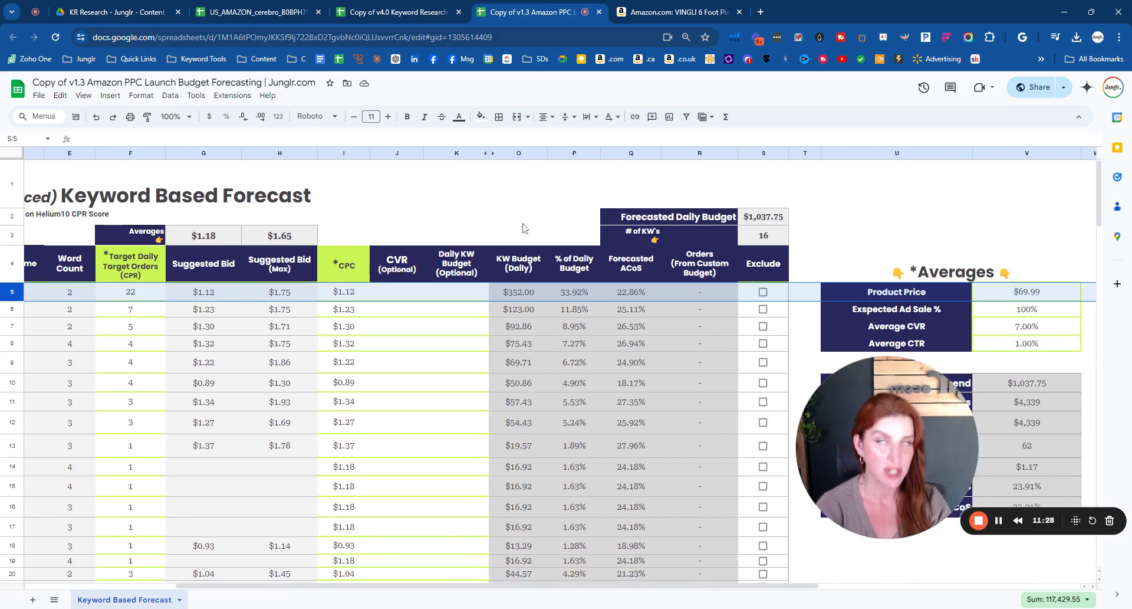
click(399, 221)
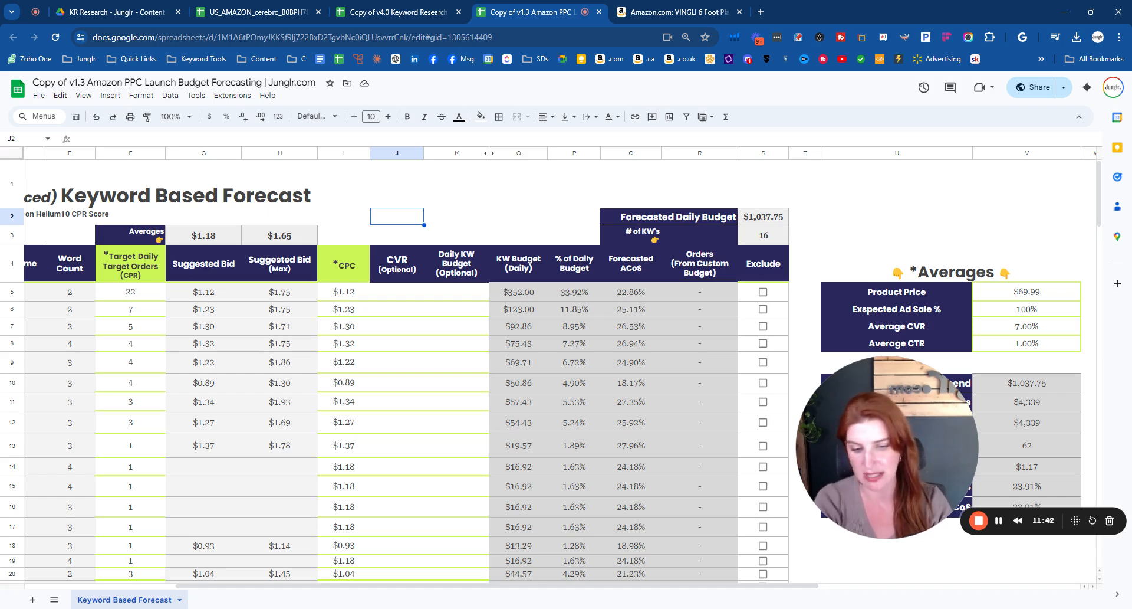
text(=)
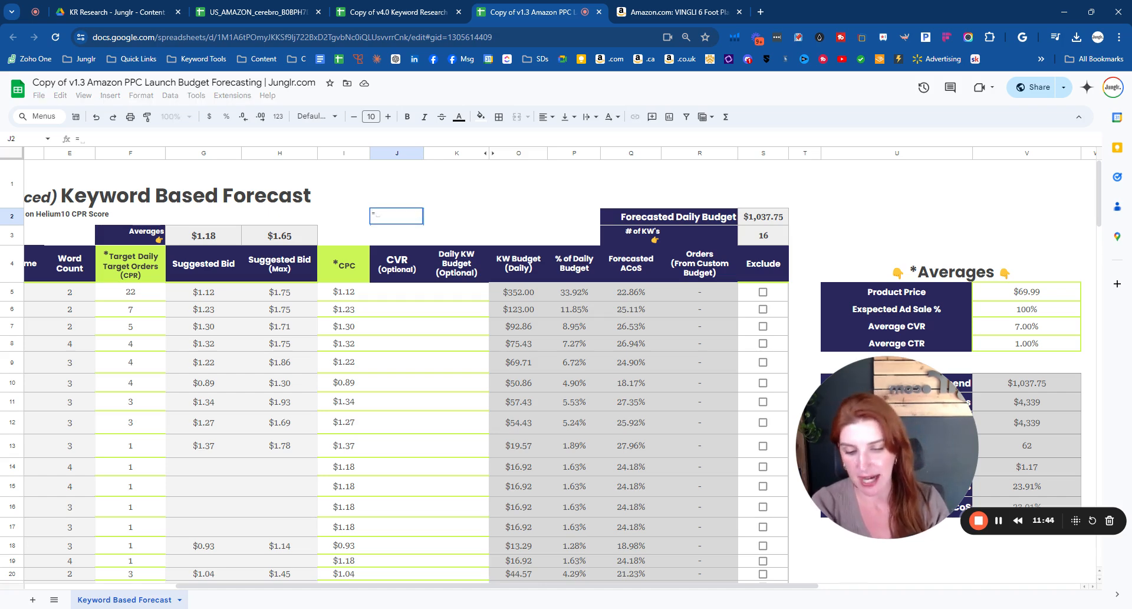
text(1/)
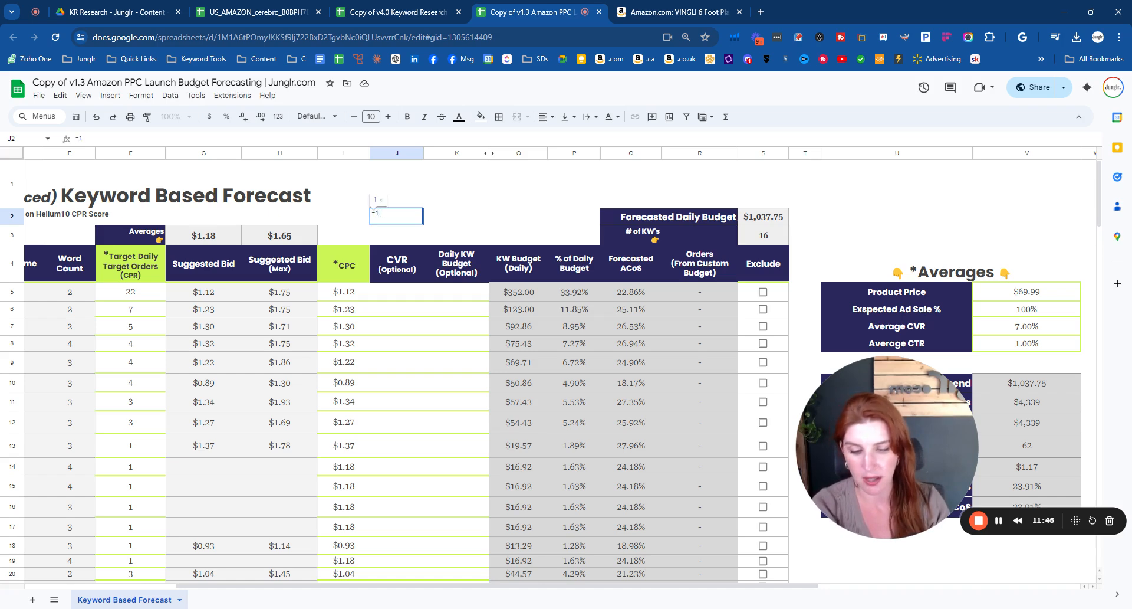
click(1053, 329)
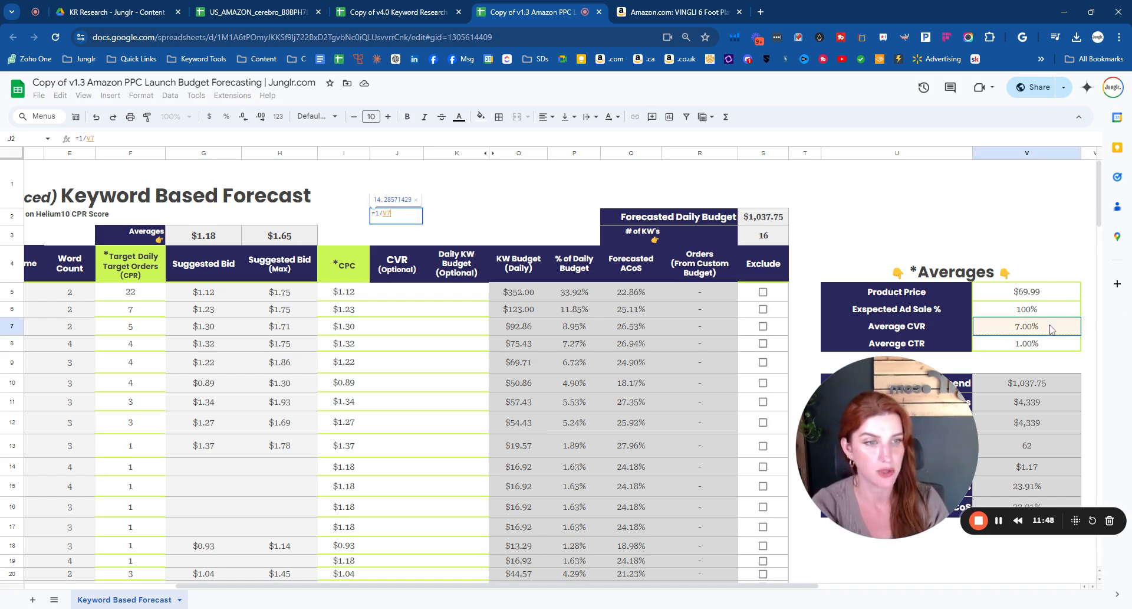
key(Return)
click(401, 220)
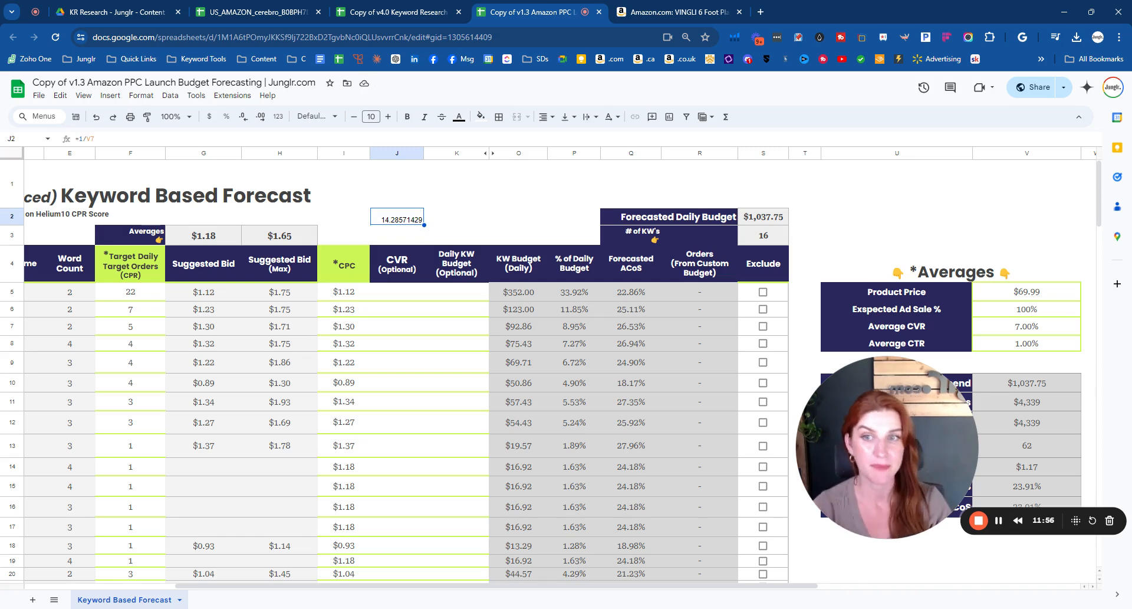
Calculate the ad cost per order in K2 by multiplying the clicks per order by the first keyword's CPC with =J2*I5.
click(463, 220)
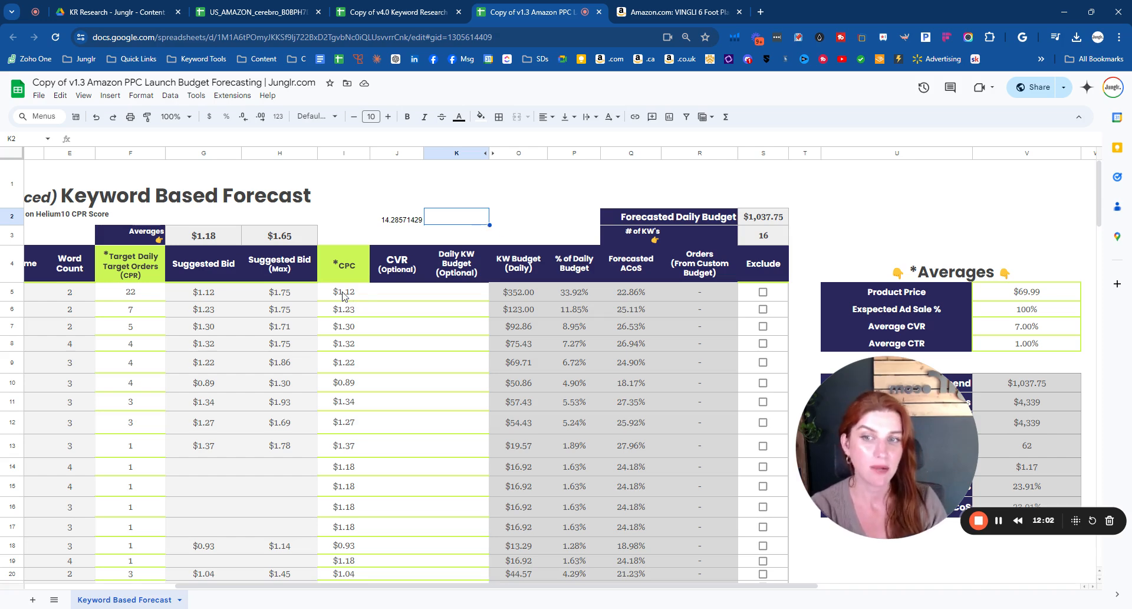
text(=)
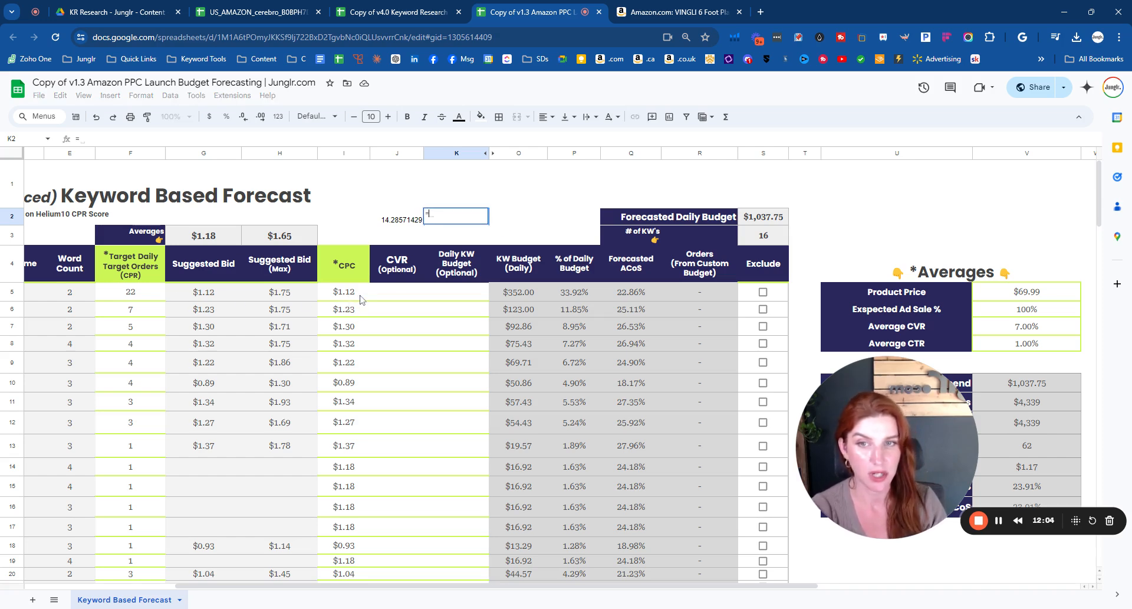
click(401, 223)
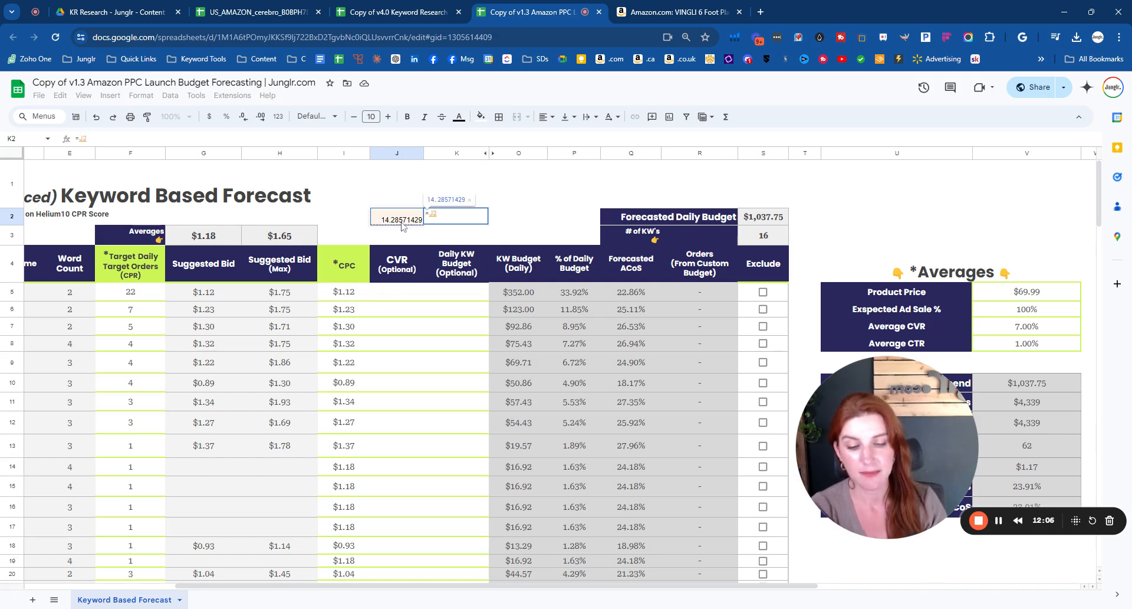
text(*)
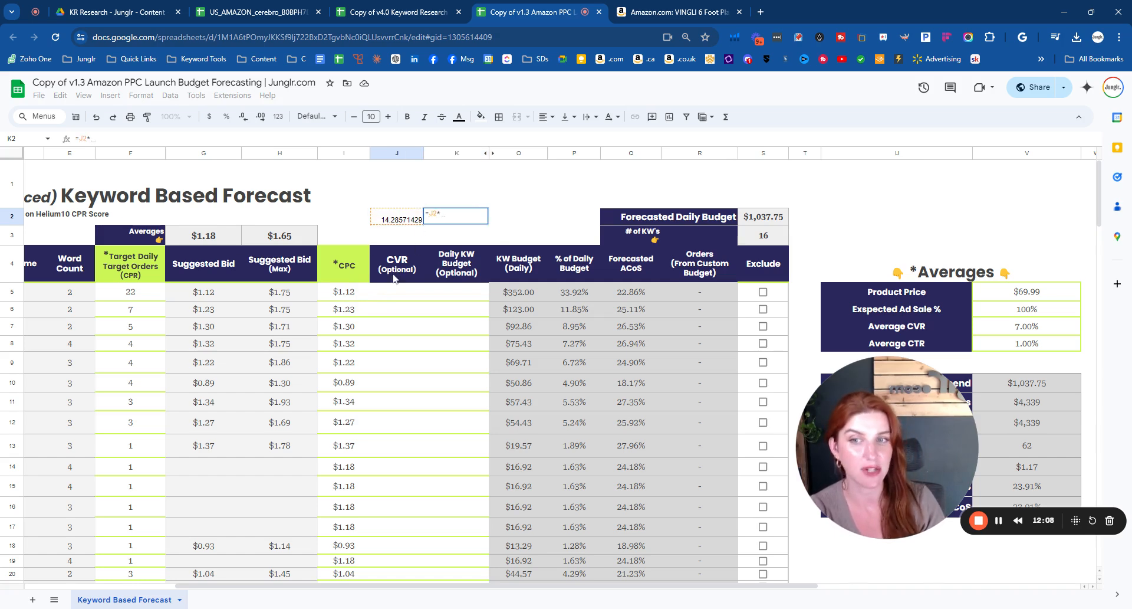
click(345, 295)
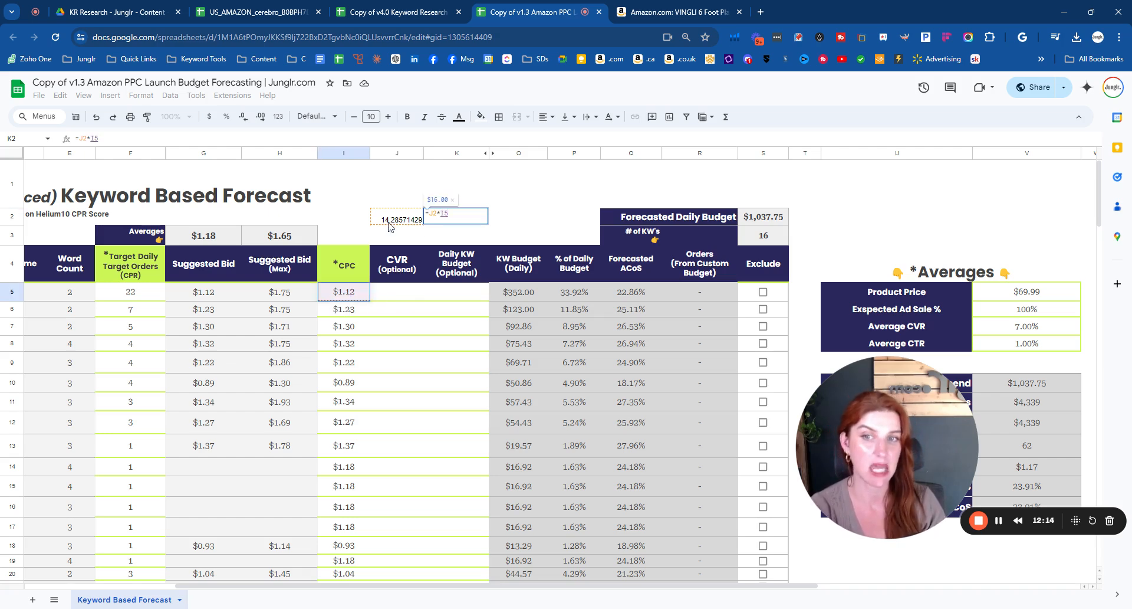
key(Return)
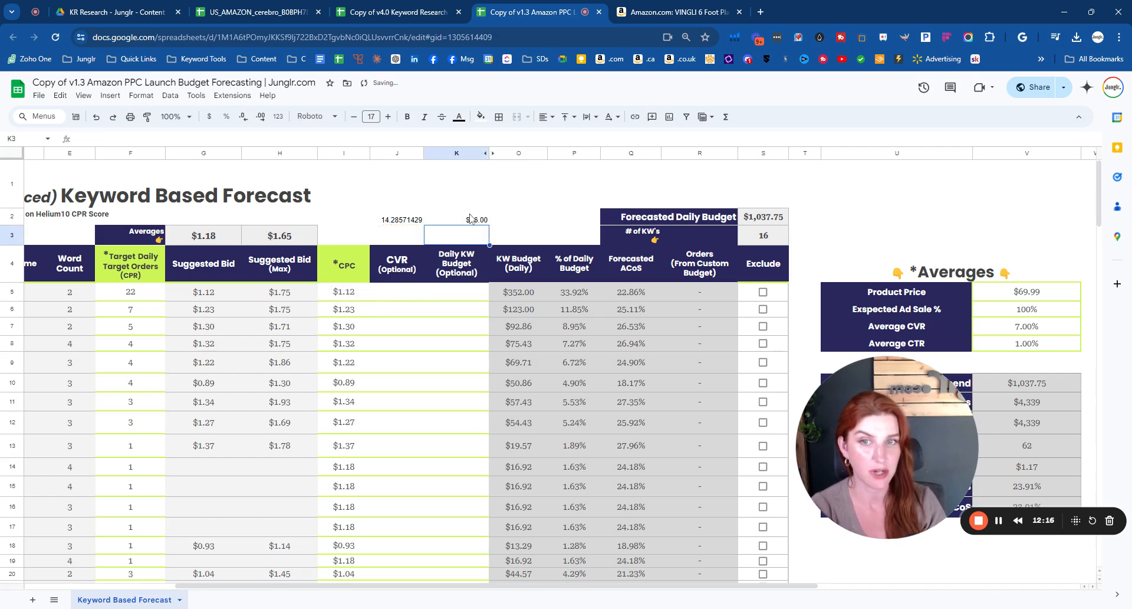
click(470, 220)
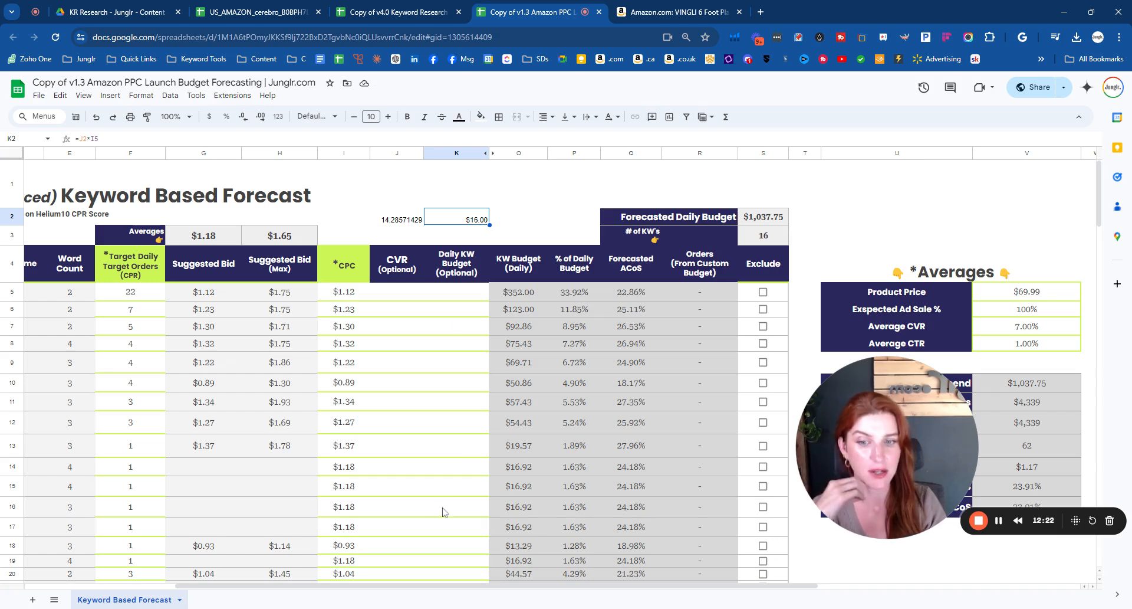
Calculate the first keyword's daily budget in O2 with =K2*F5 and compare it with that keyword's KW Budget (Daily) cell.
drag(413, 587, 358, 599)
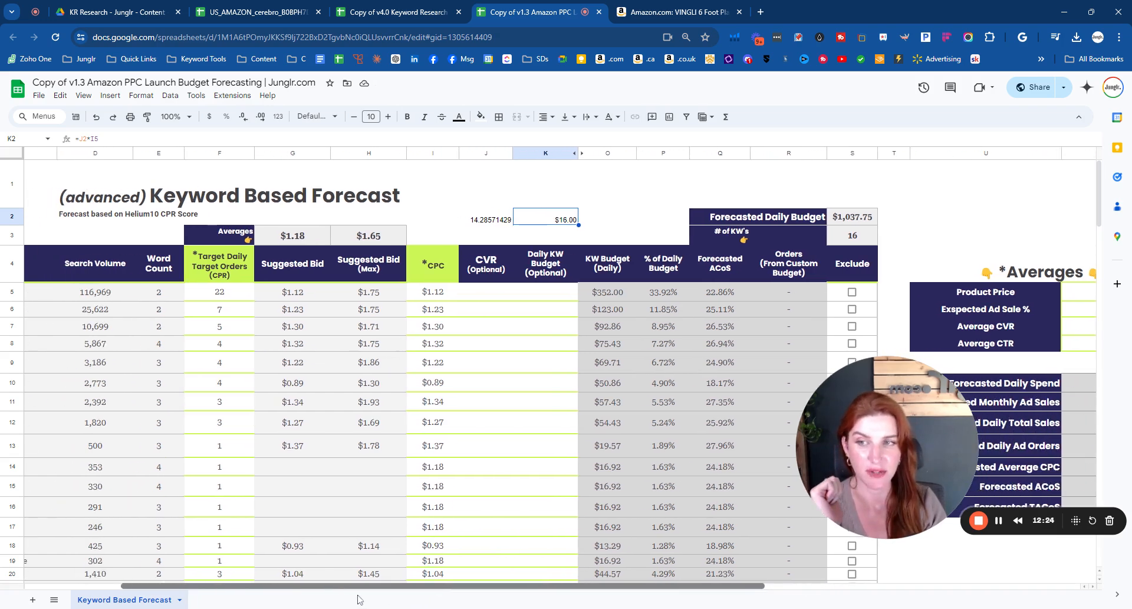
click(240, 297)
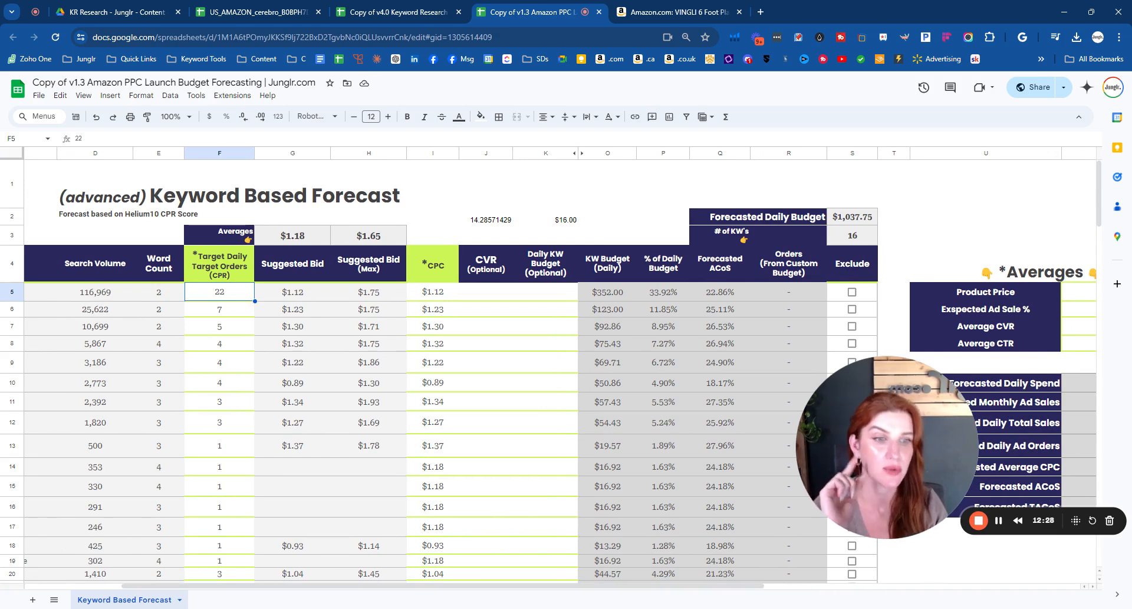
click(606, 222)
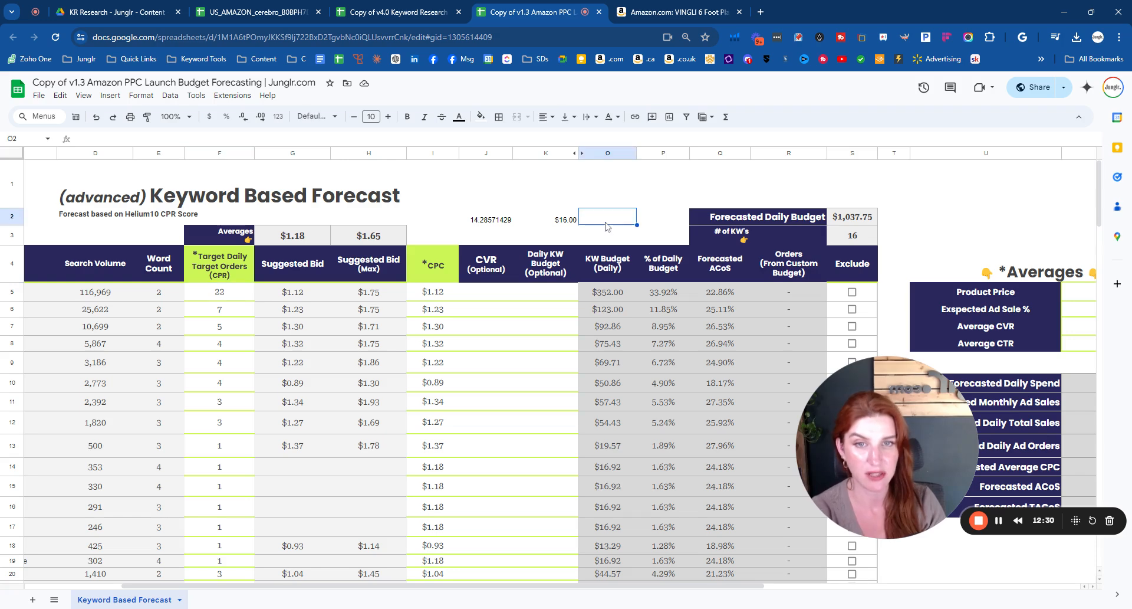
text(=)
click(568, 226)
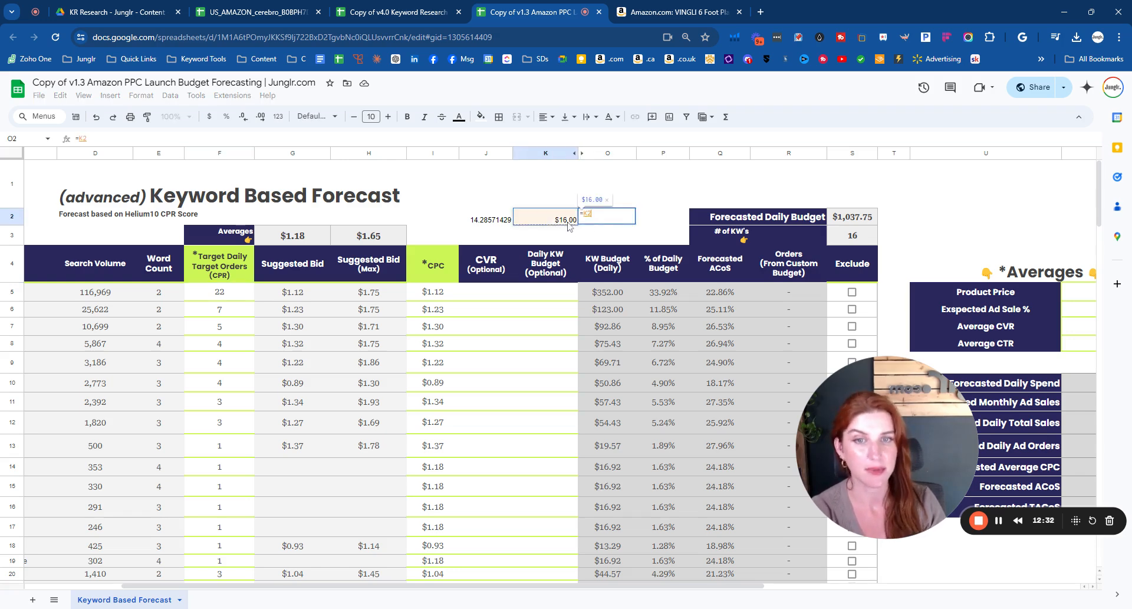
text(*)
click(210, 295)
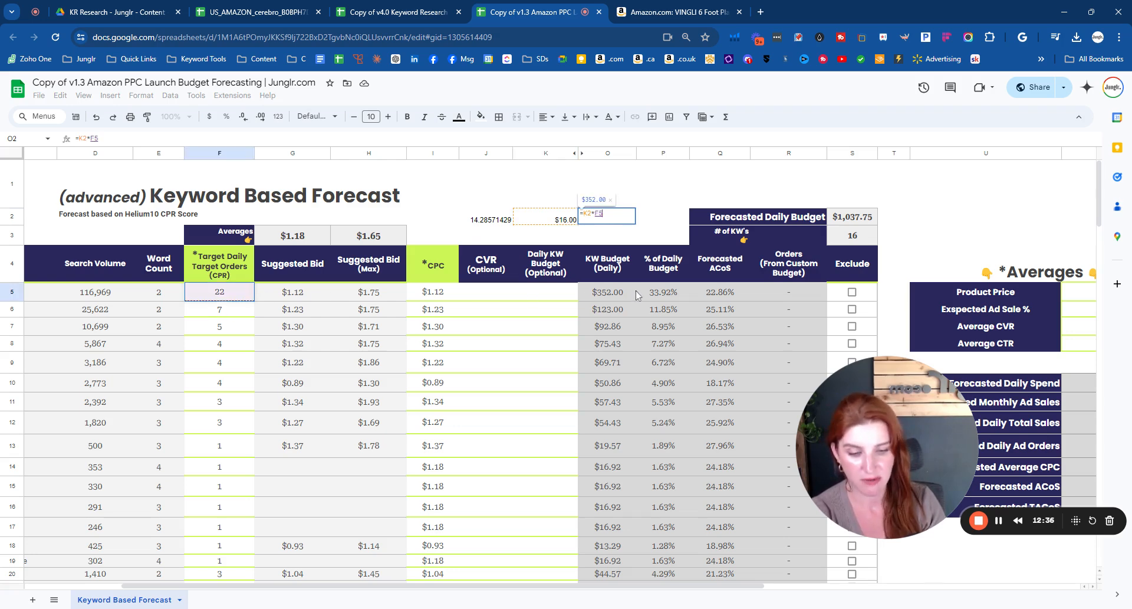
key(Return)
click(604, 297)
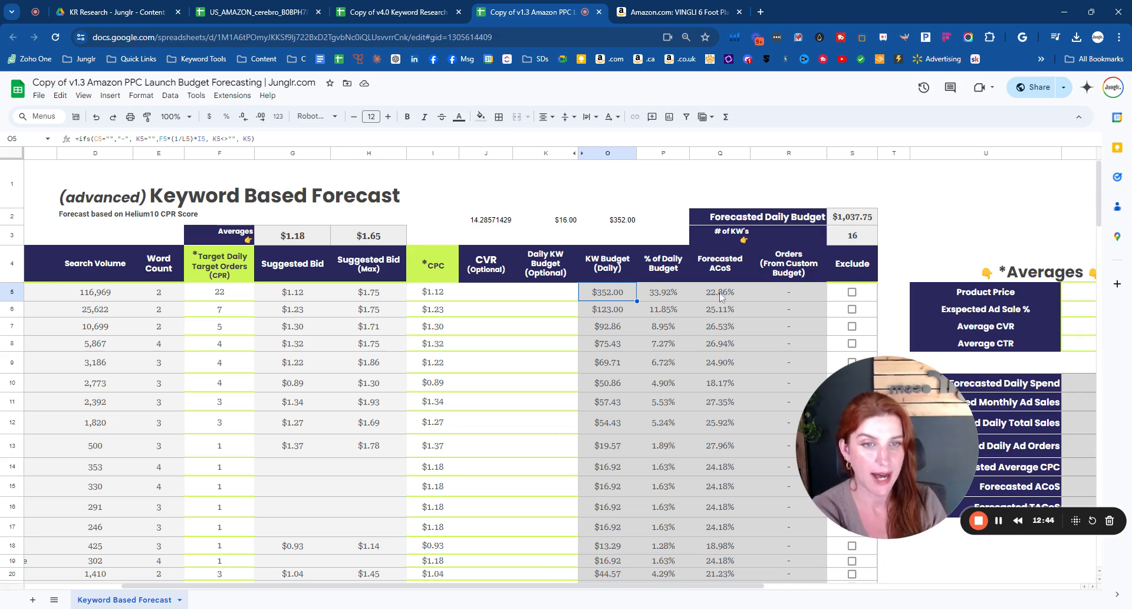
Calculate the first keyword's daily ad sales in O1 by multiplying the Product Price by its target daily orders with =V5*F5.
drag(583, 592, 735, 583)
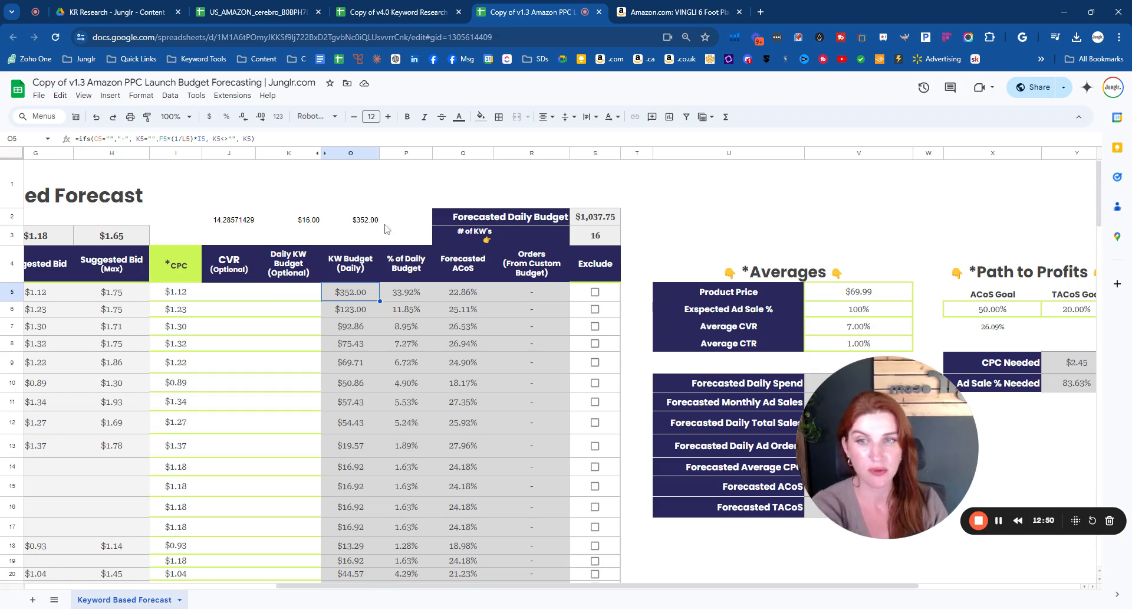
click(372, 206)
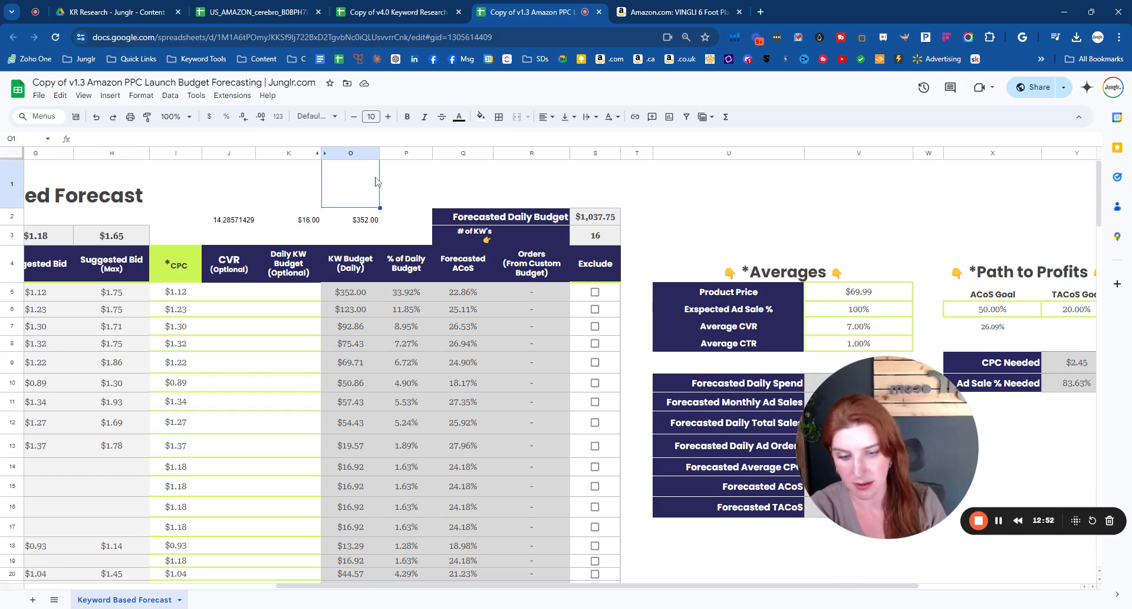
text(=)
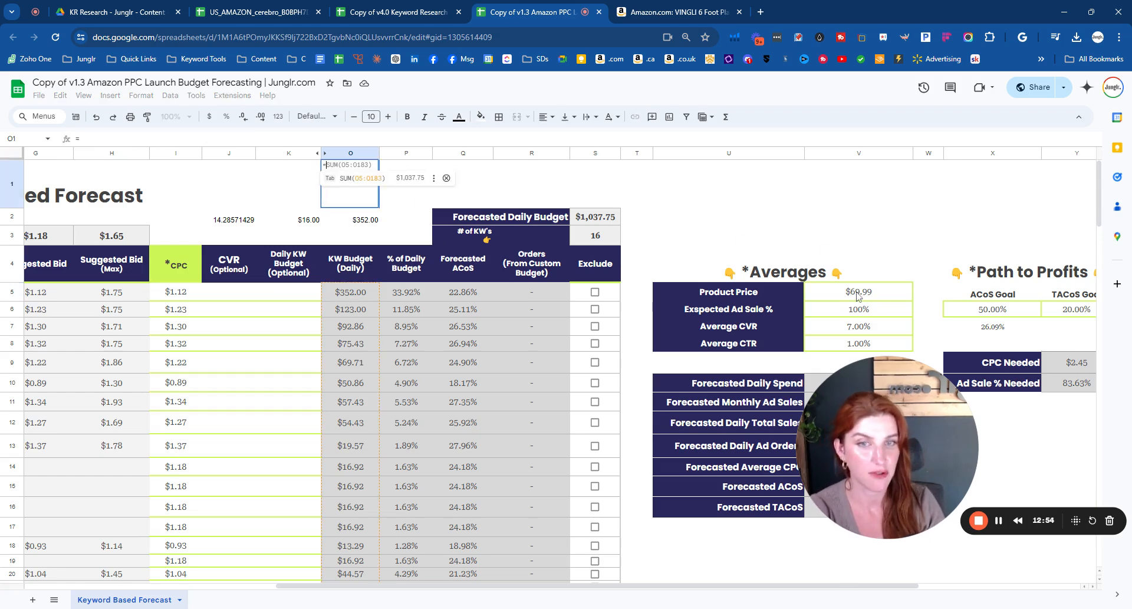
click(856, 295)
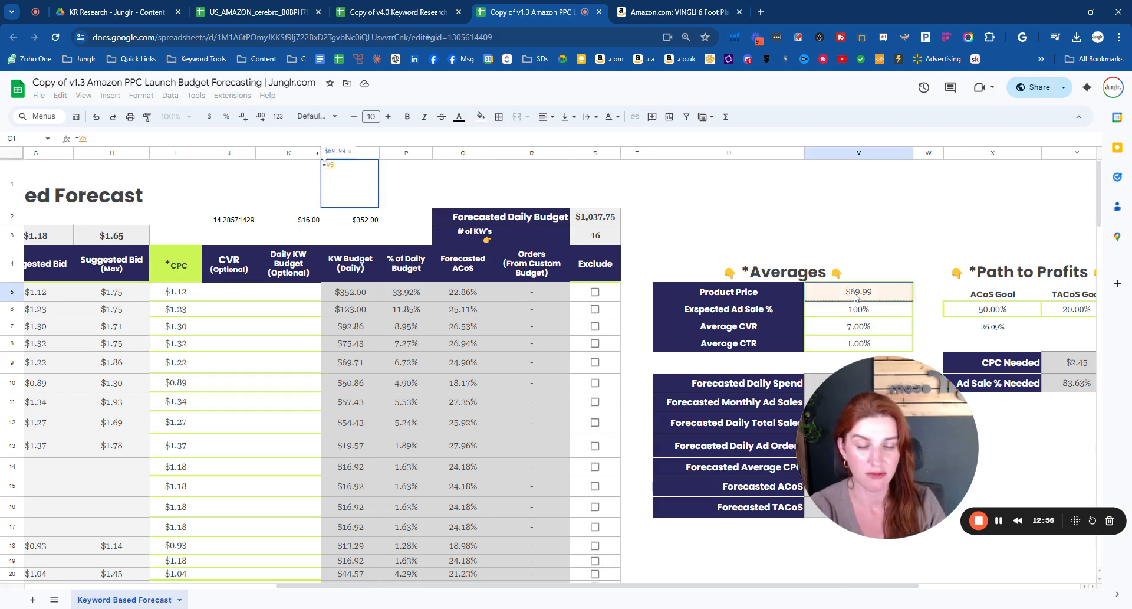
text(*)
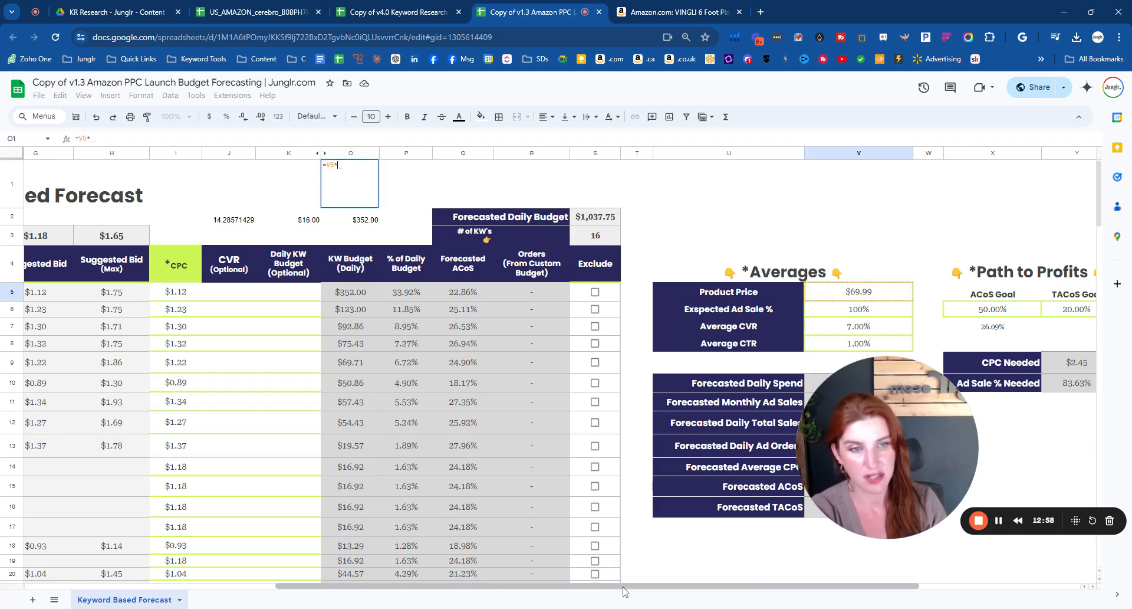
drag(623, 586, 488, 593)
click(180, 295)
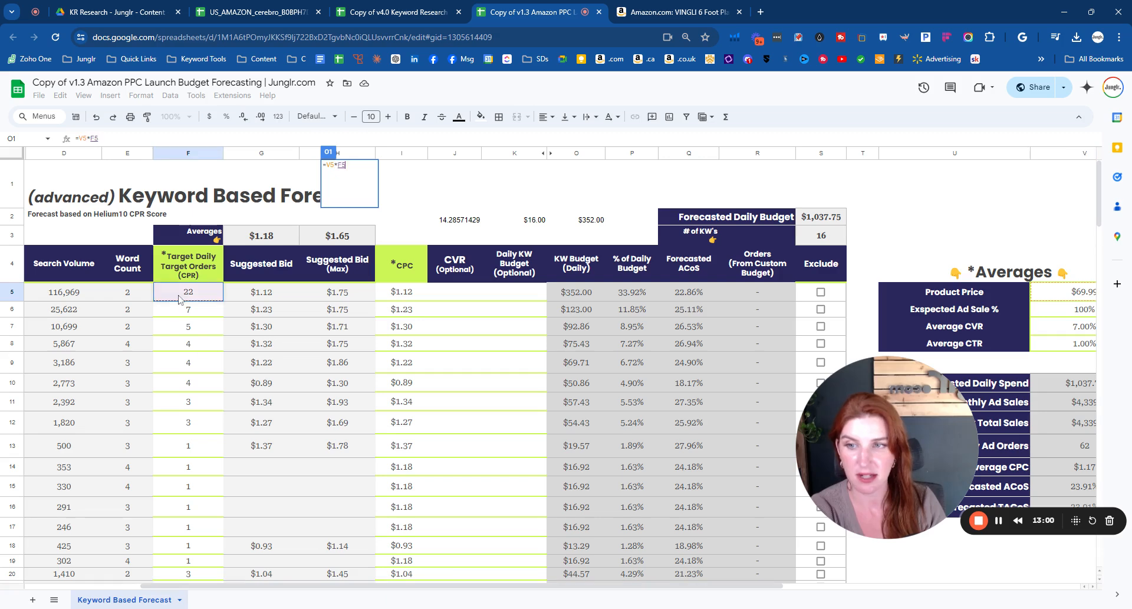
key(Return)
click(589, 203)
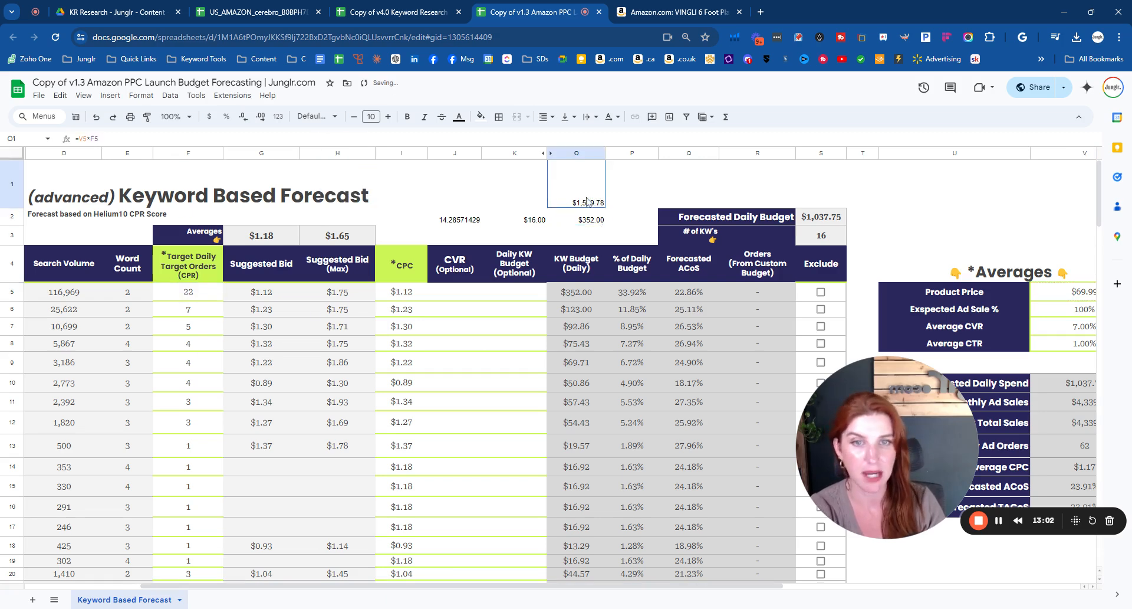
click(629, 197)
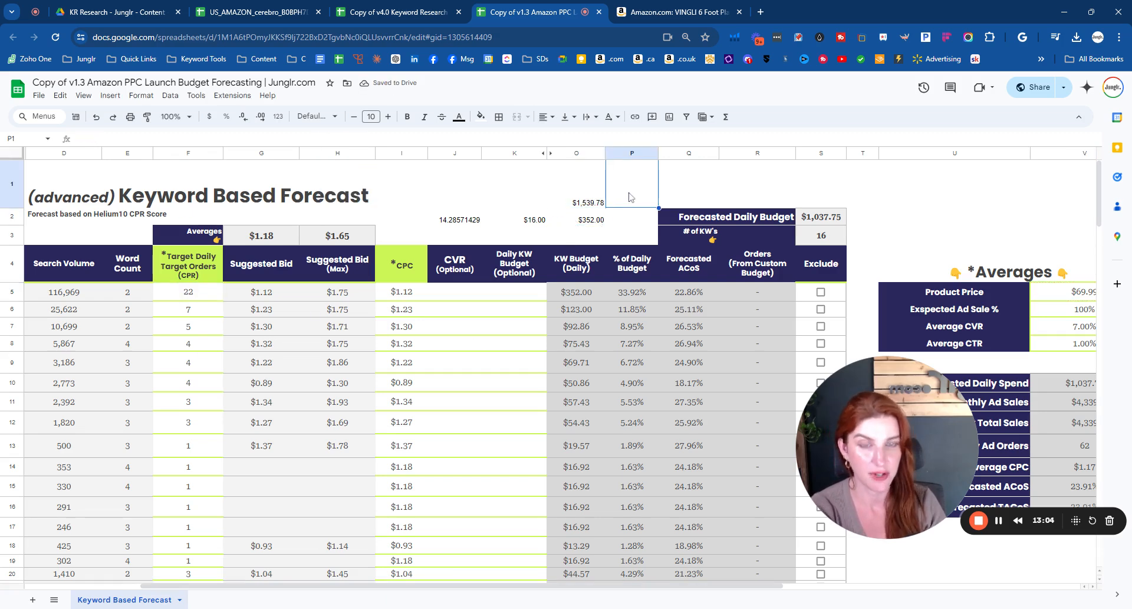
Calculate the first keyword's ACoS in P1 by dividing daily budget by daily ad sales with =O2/O1 and format it as a percentage.
text(=)
click(597, 222)
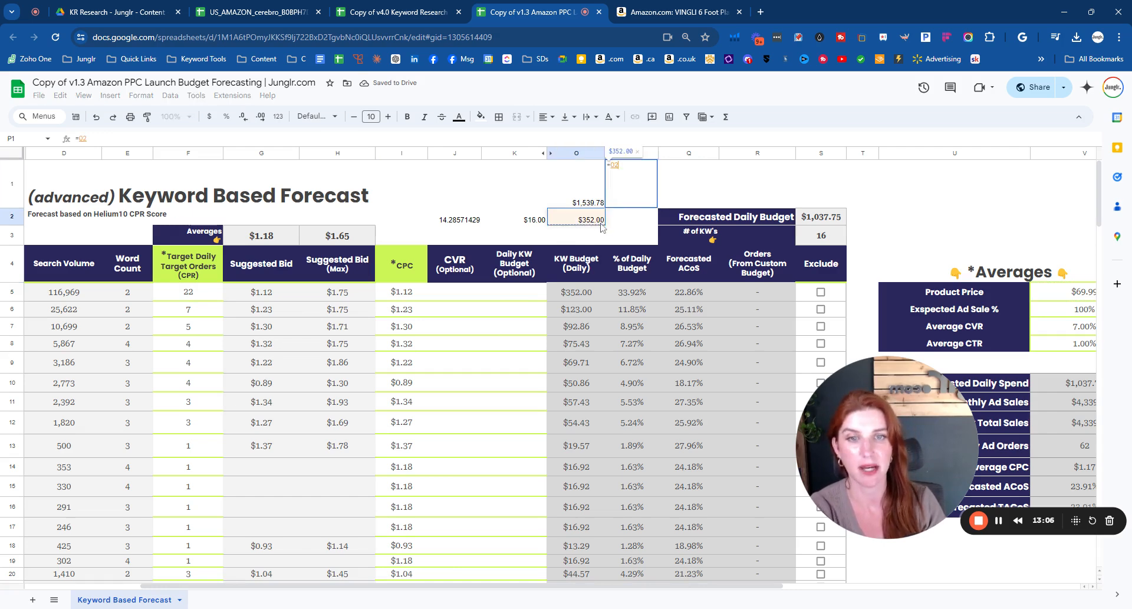
text(/)
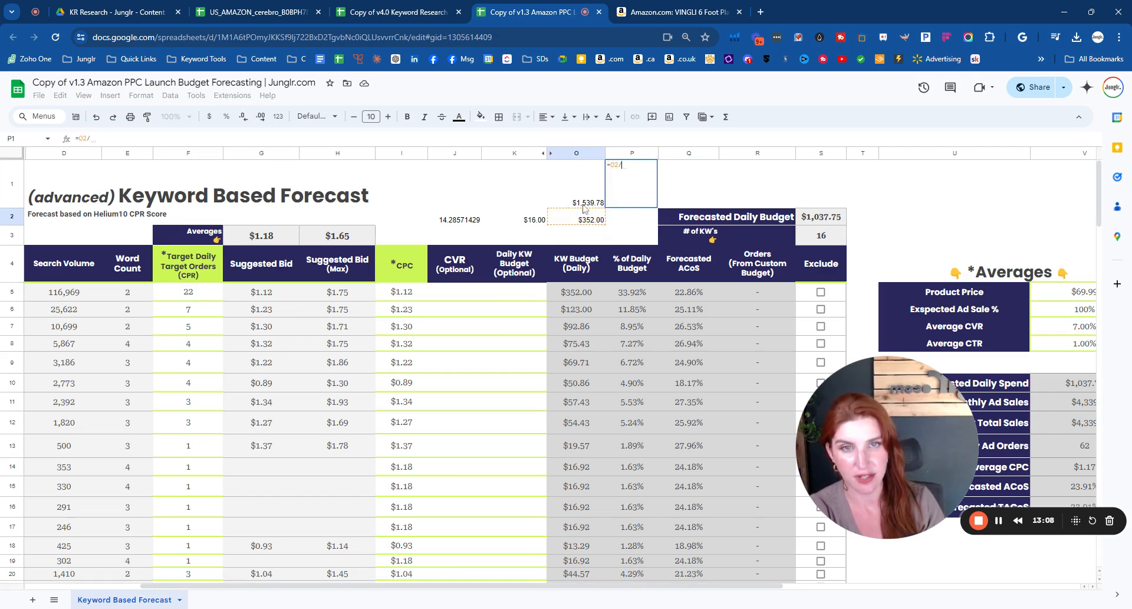
click(584, 204)
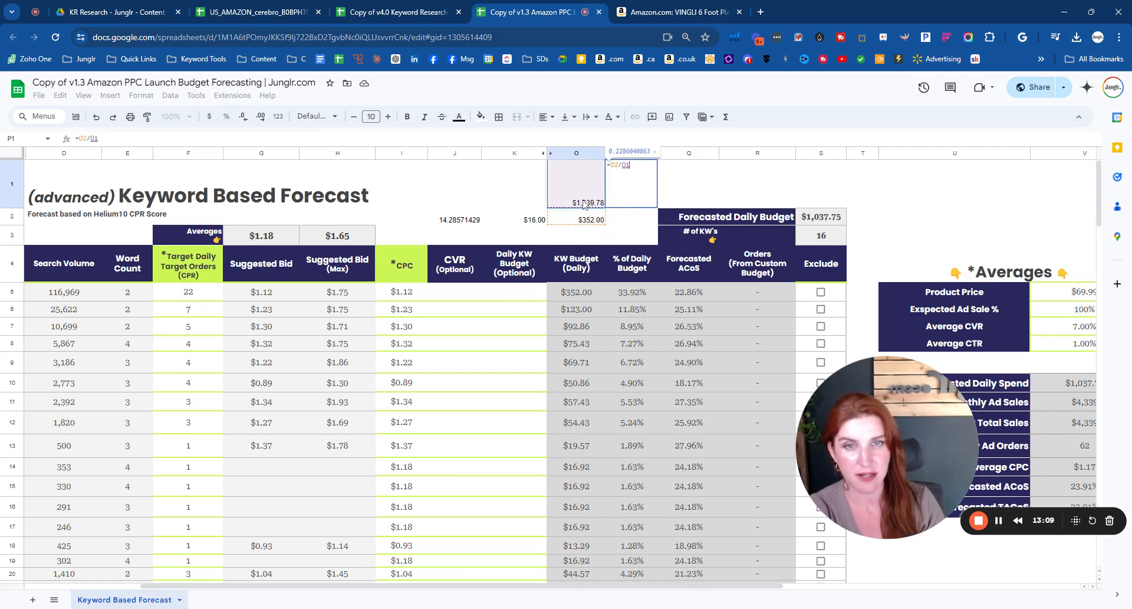
key(Return)
click(638, 203)
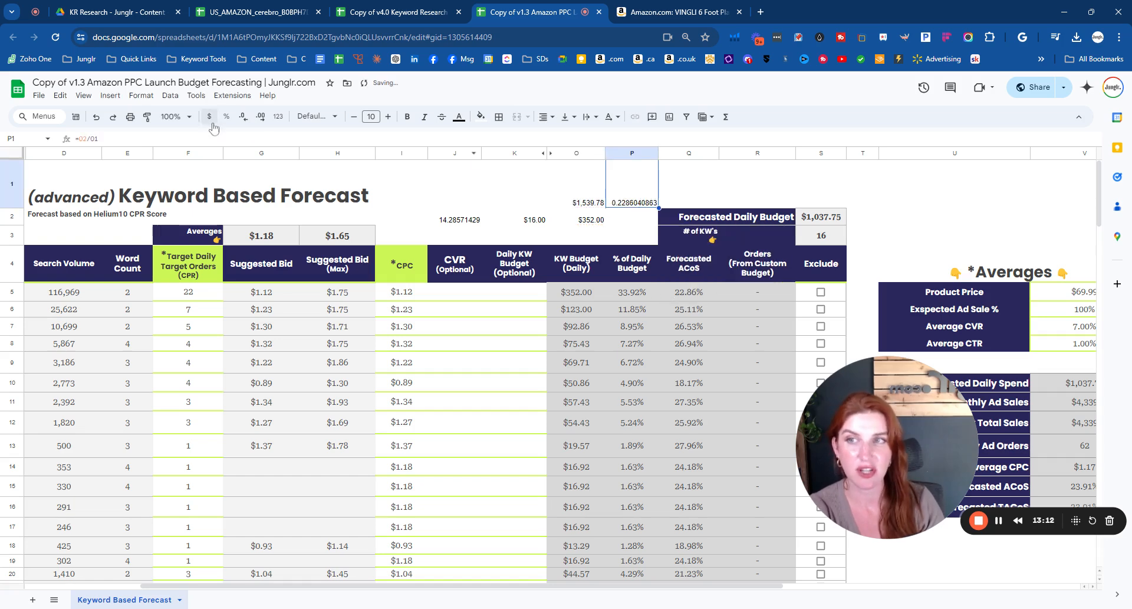
click(226, 116)
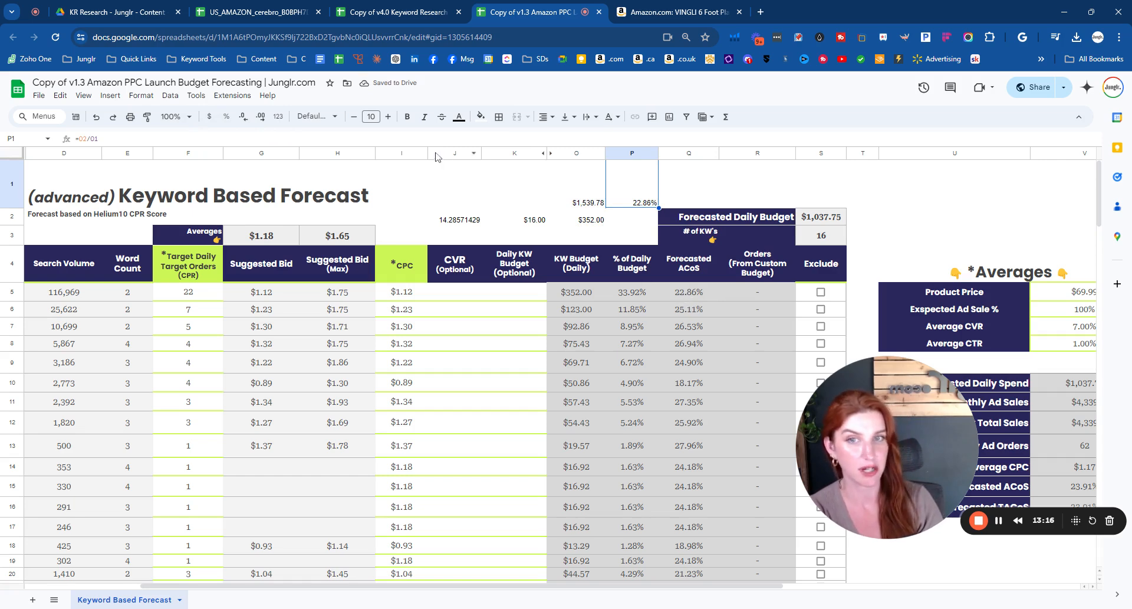
Clear the scratch calculations above the forecast table in cells J2, K2, O1, O2 and P1.
click(449, 179)
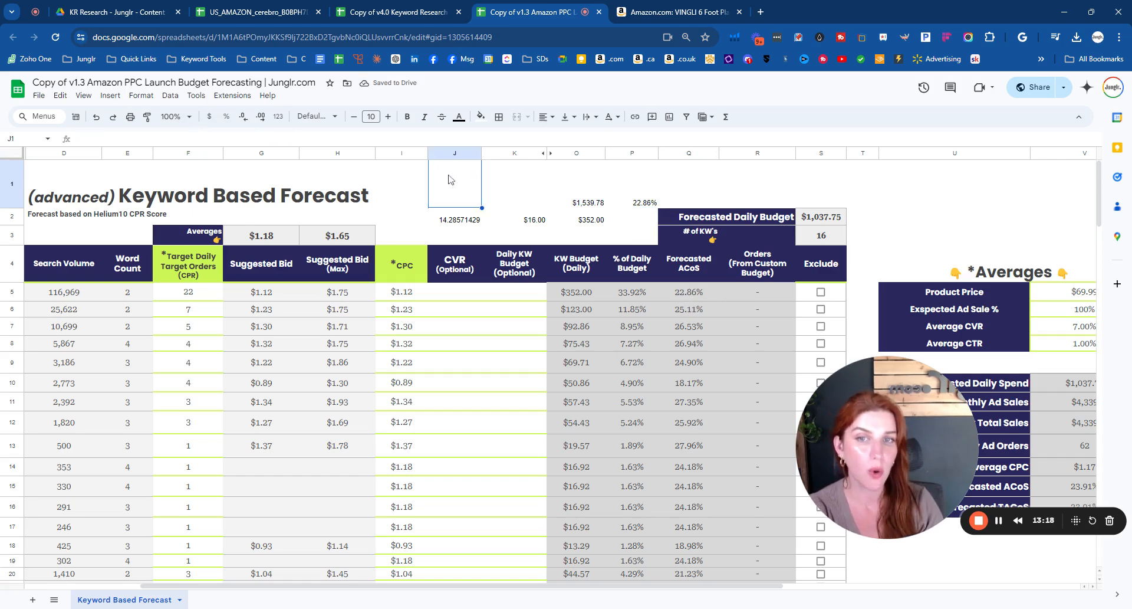
click(461, 221)
key(Delete)
click(526, 219)
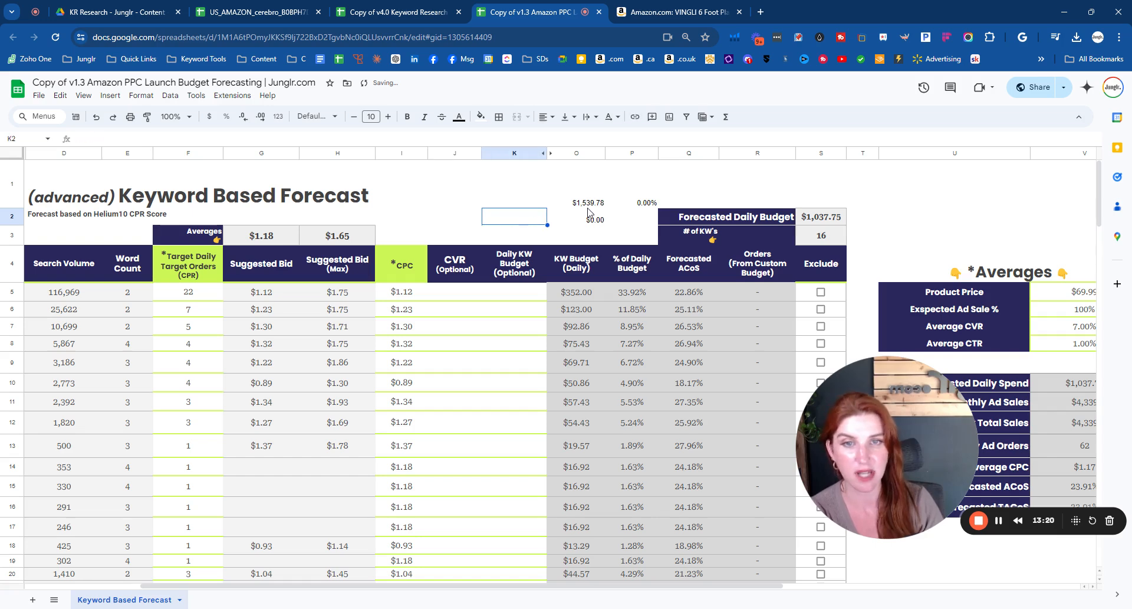
key(Delete)
click(581, 198)
key(Delete)
click(581, 218)
key(Delete)
click(628, 201)
key(Delete)
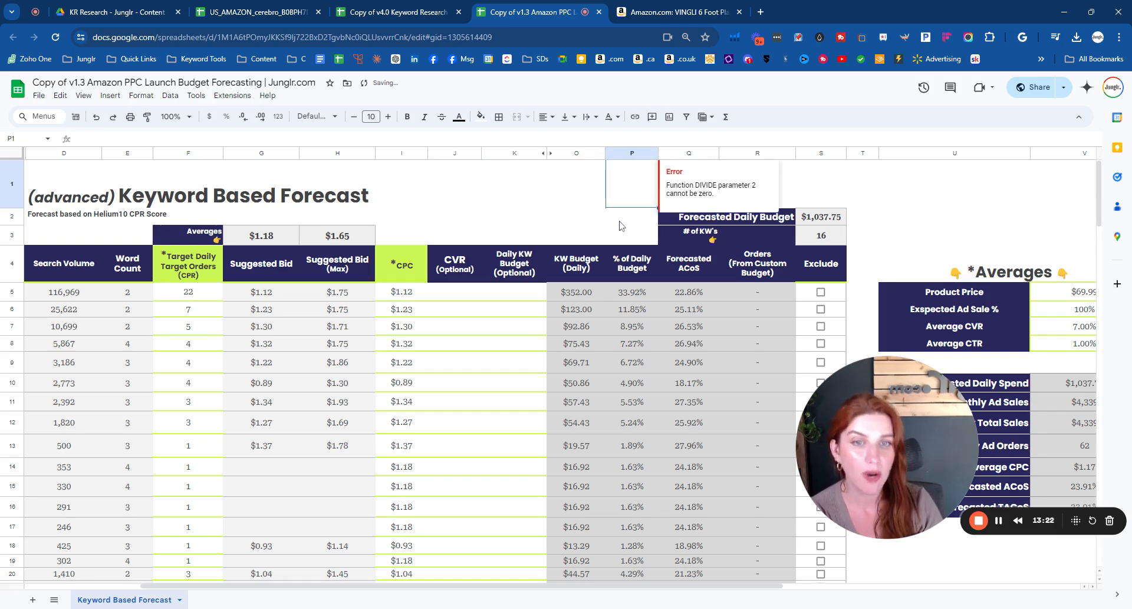
Set the Average CVR to 5% and check the effect on the keywords' Forecasted ACoS values.
click(389, 153)
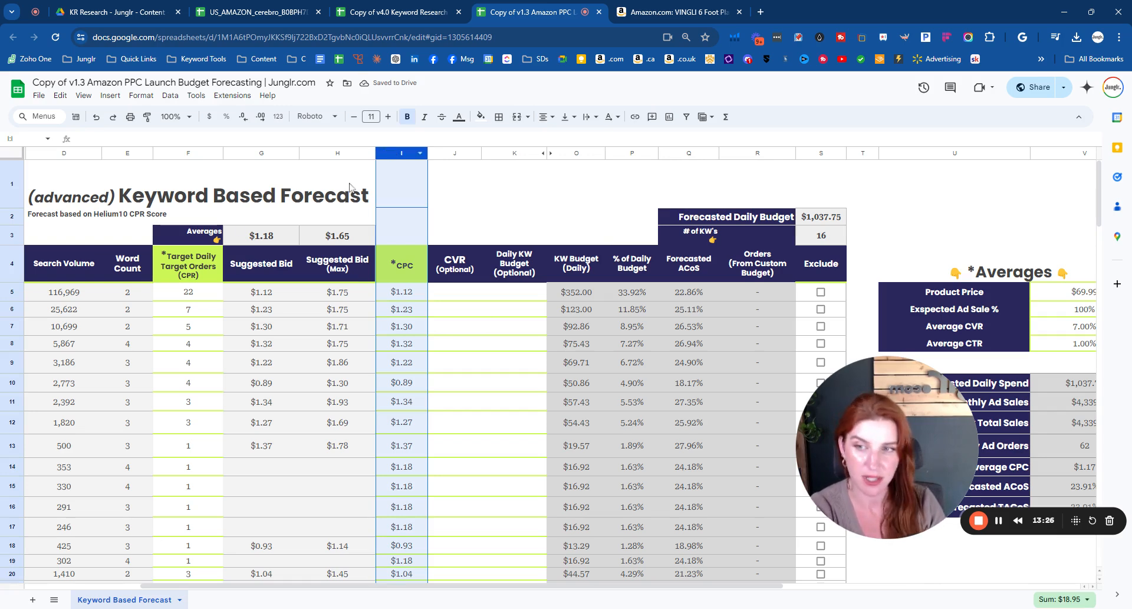
click(187, 294)
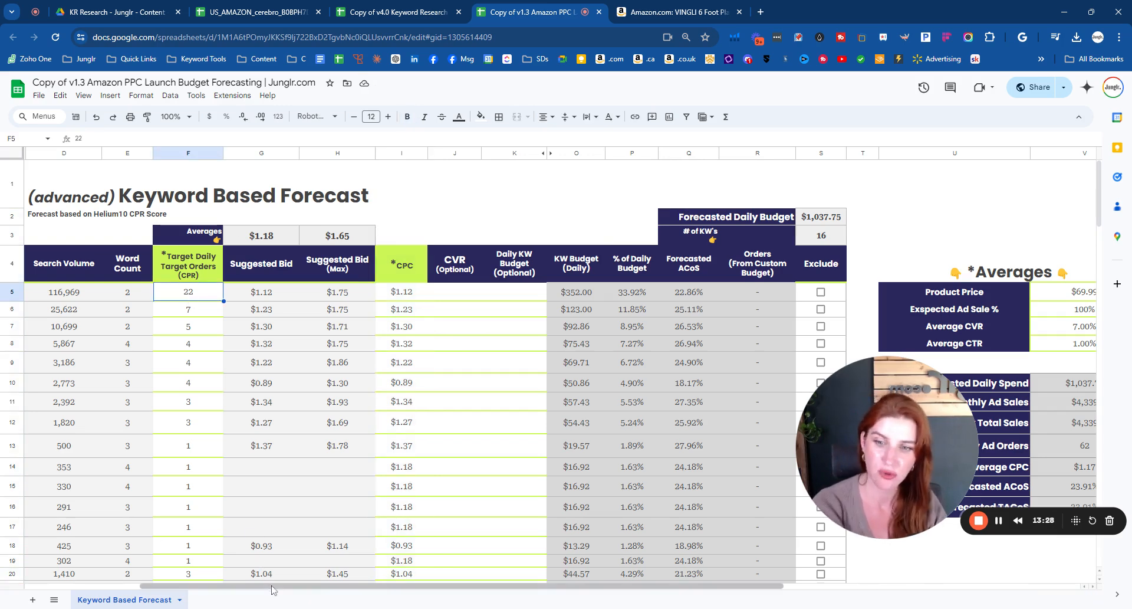
drag(273, 590, 273, 592)
drag(422, 590, 516, 590)
click(687, 326)
drag(685, 326, 557, 330)
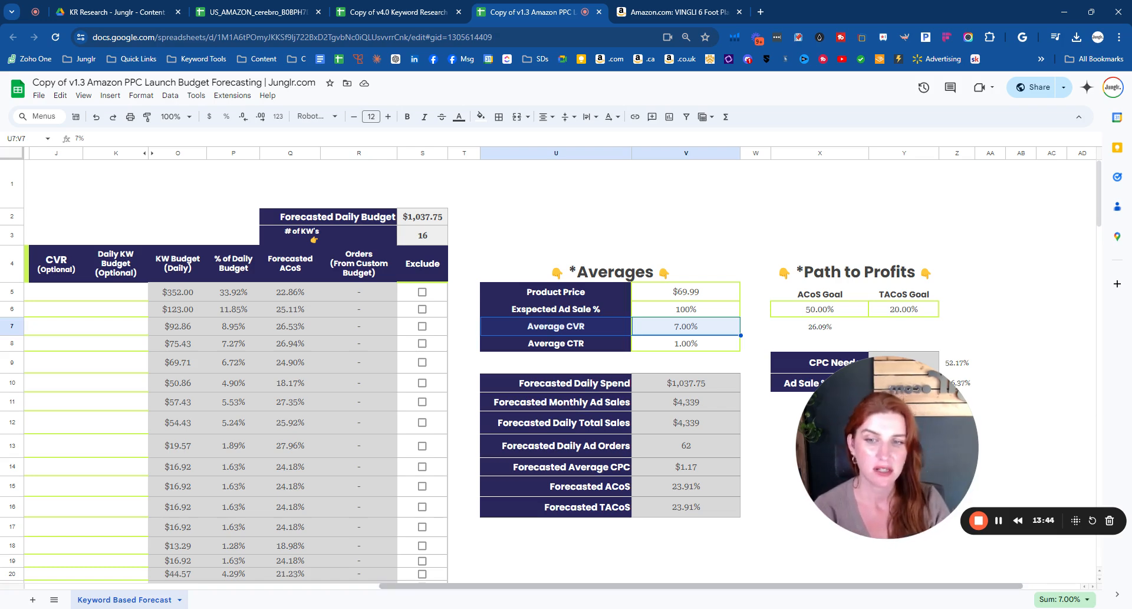
click(694, 326)
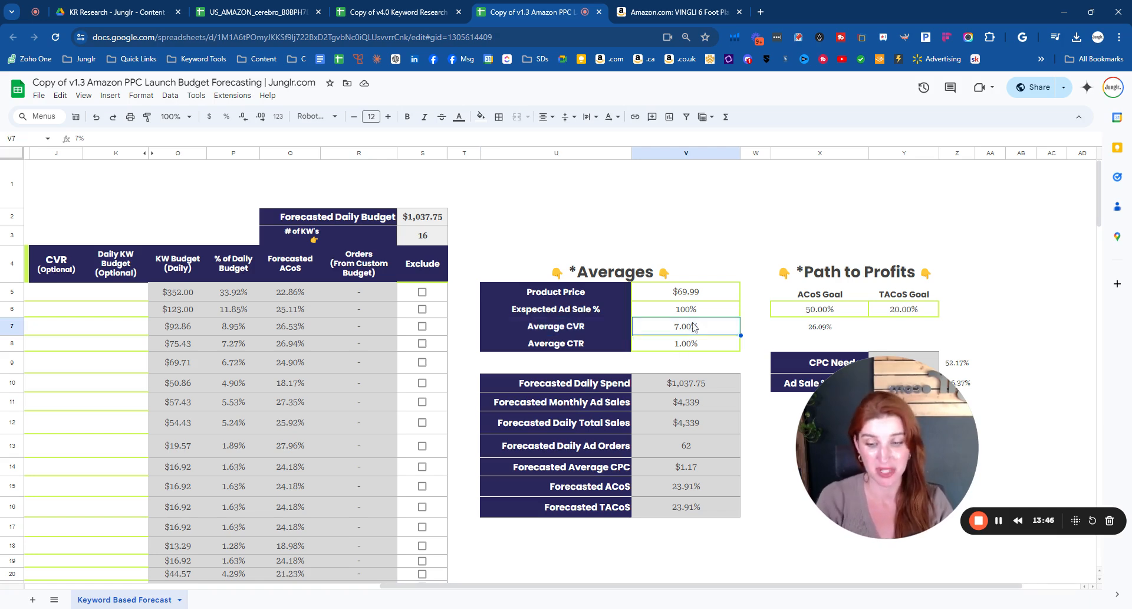
text(5)
click(696, 370)
drag(171, 293, 302, 489)
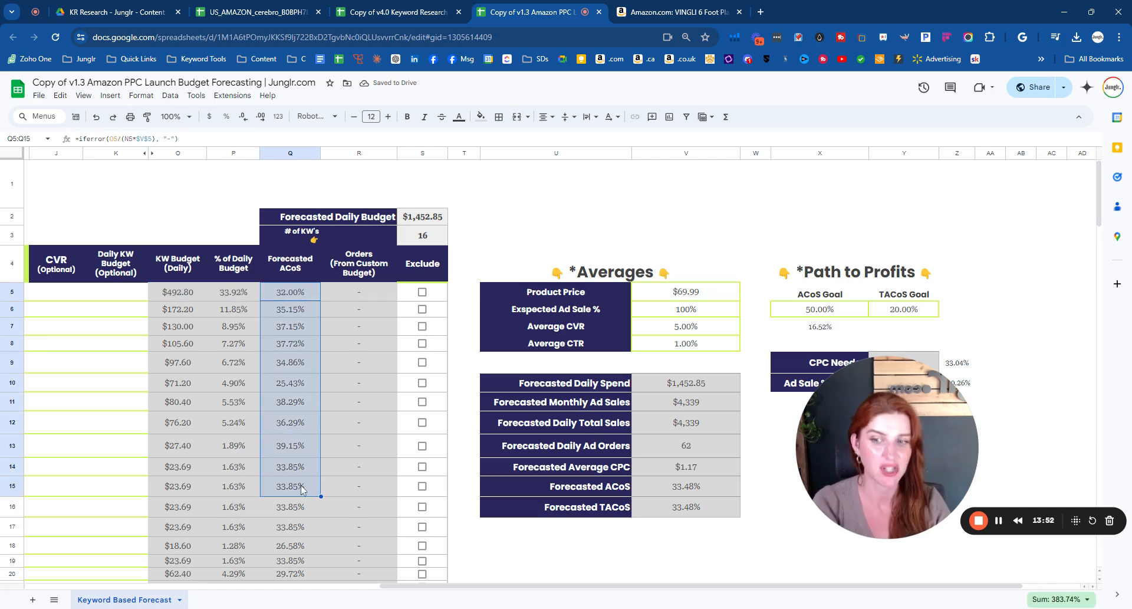
Set the Average CVR back to 7%.
click(669, 328)
text(7)
click(701, 234)
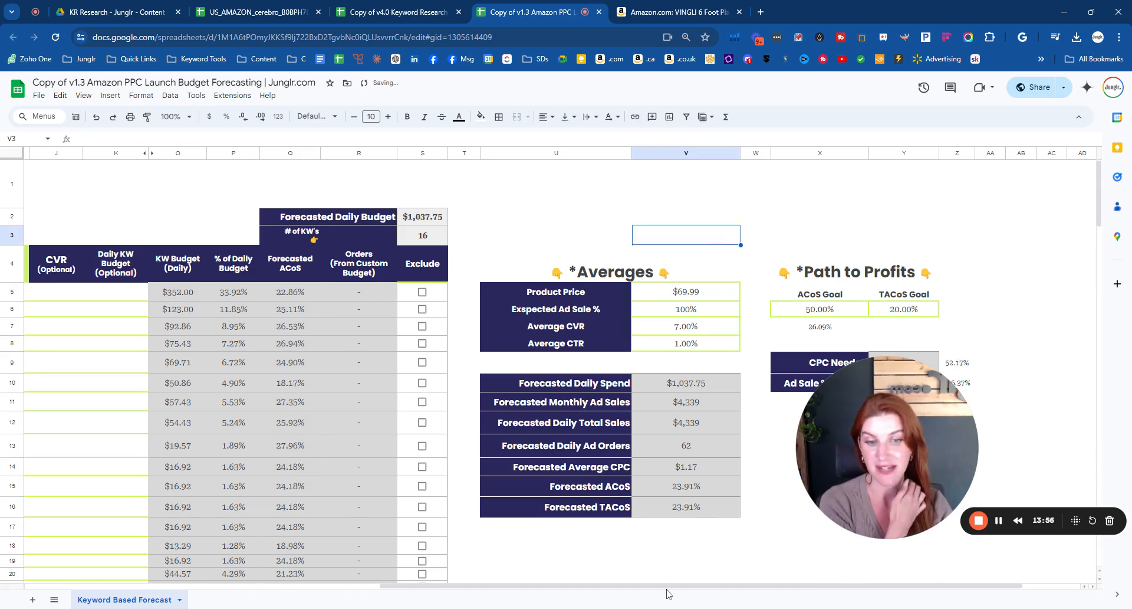
Set the optional CVR of the "folding table" keyword to 4% and check its Forecasted ACoS, KW Budget and target orders.
drag(665, 590, 450, 594)
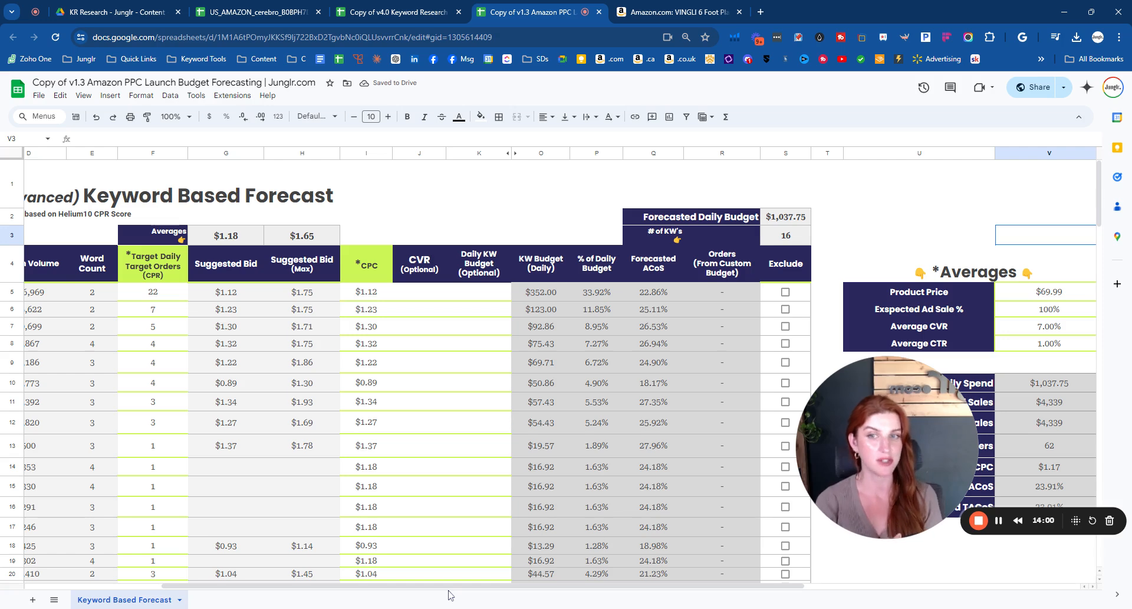
click(404, 151)
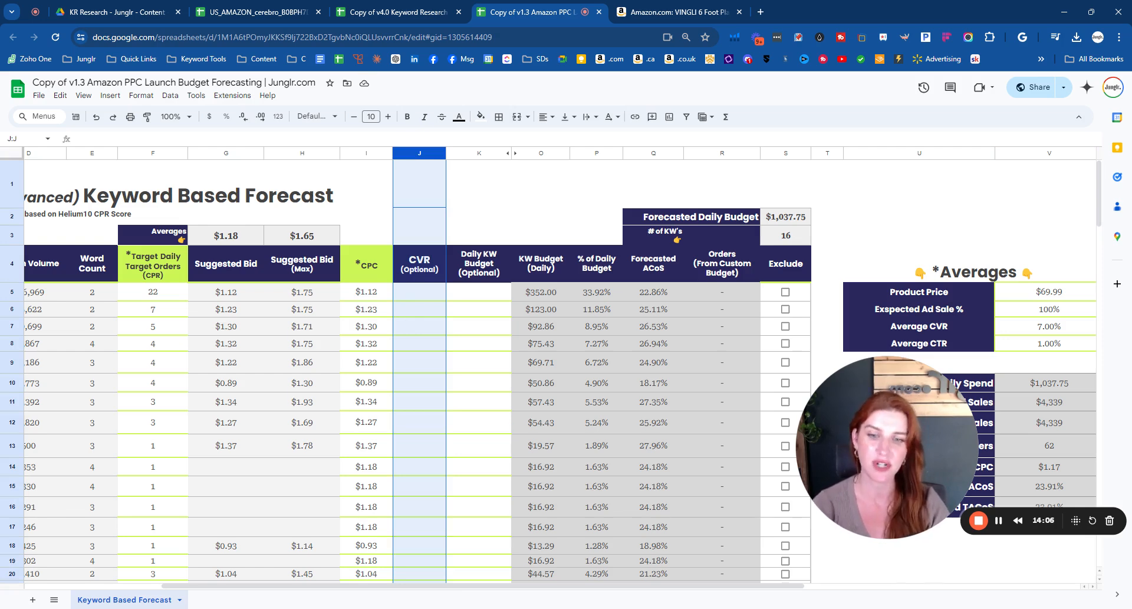
drag(423, 586, 265, 597)
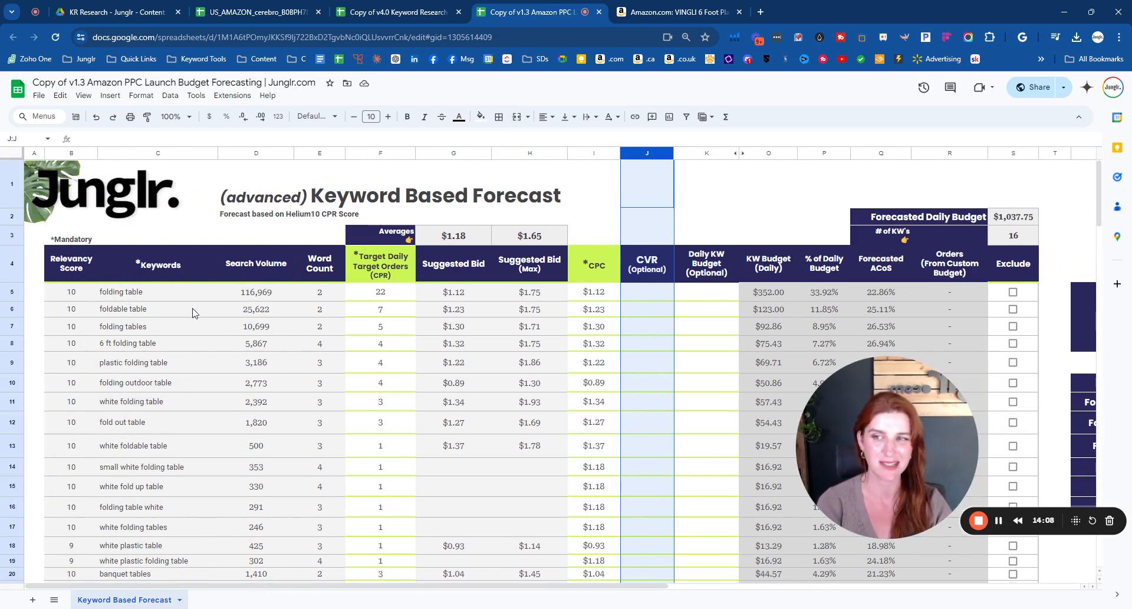
click(13, 291)
click(658, 292)
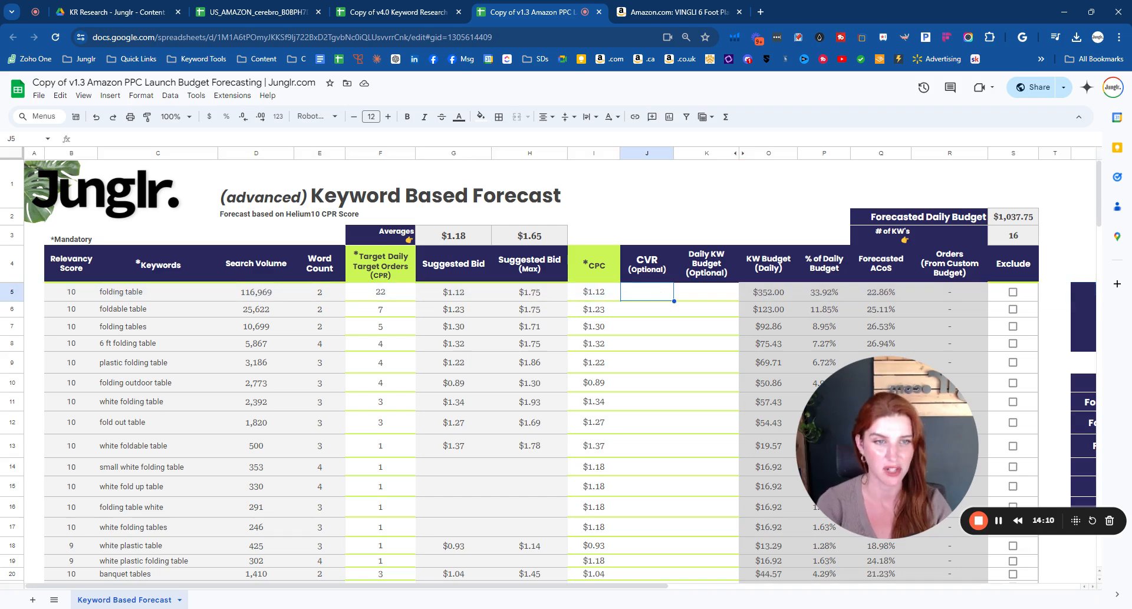
drag(607, 588, 677, 585)
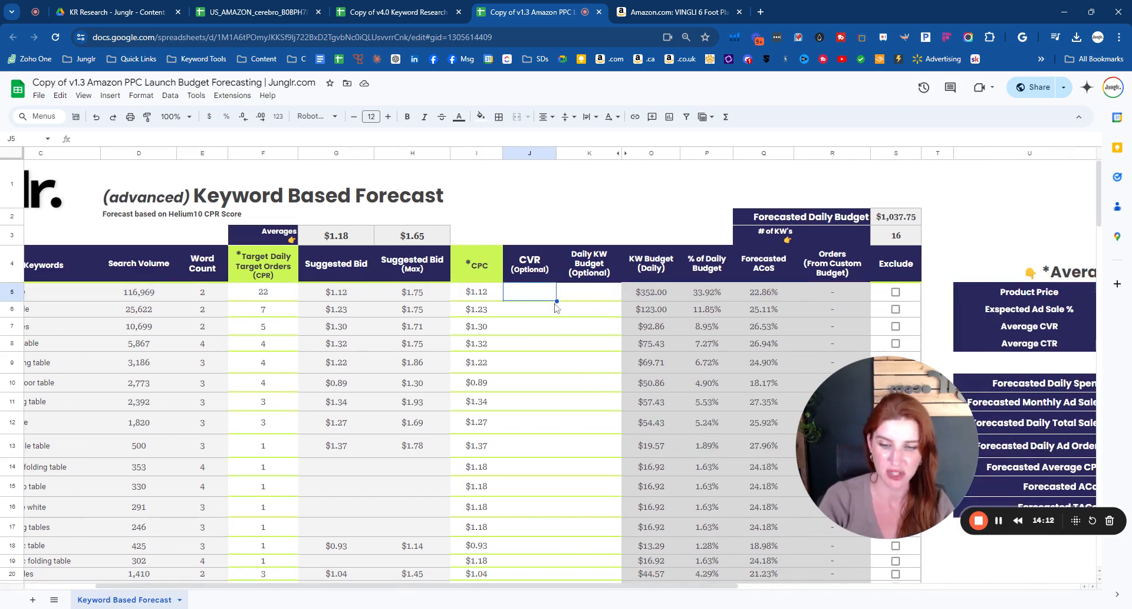
text(4)
key(Return)
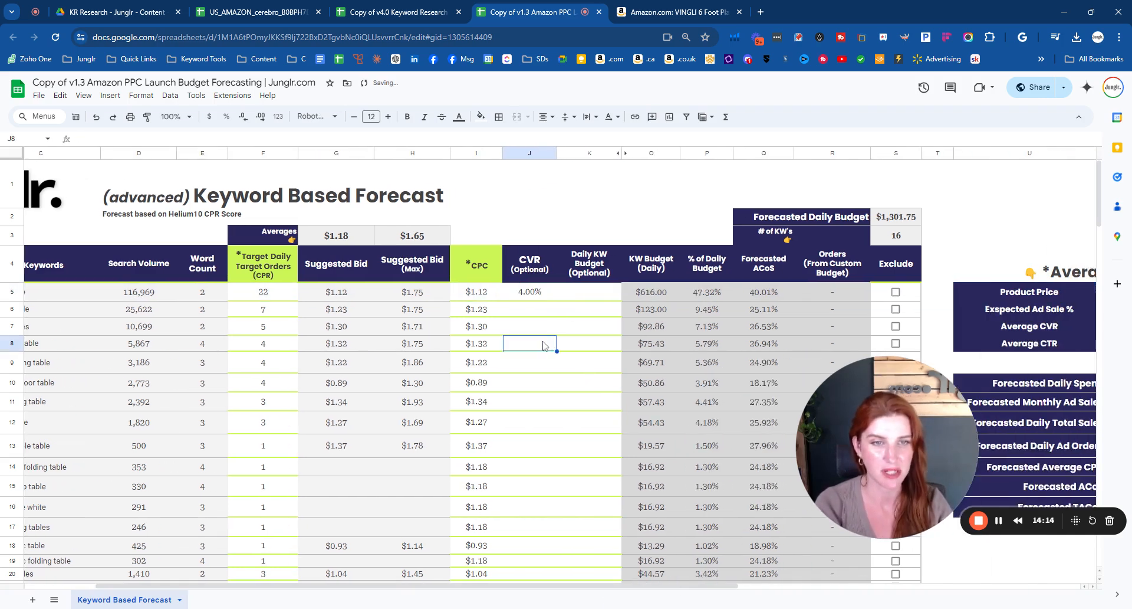
click(749, 299)
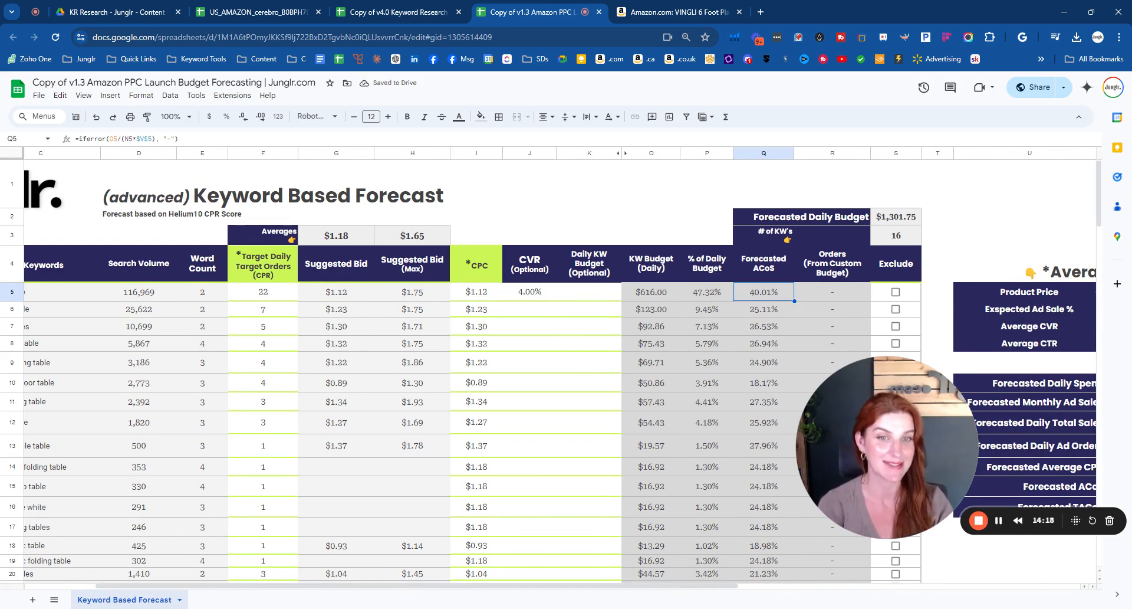
click(674, 293)
click(258, 293)
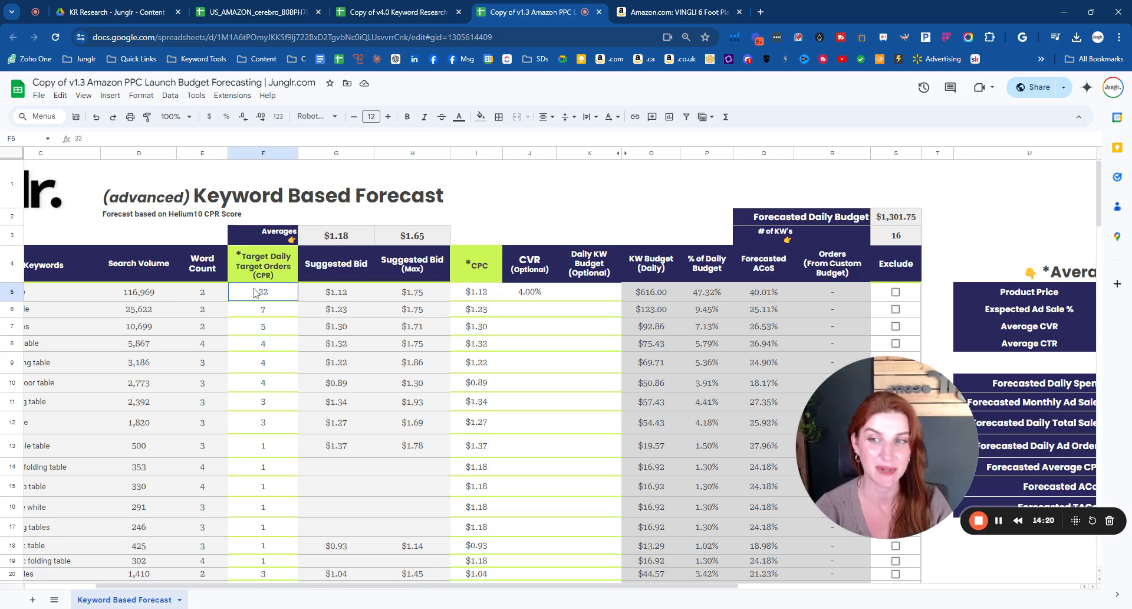
Clear the optional CVR value of the "folding table" keyword.
click(524, 297)
key(Delete)
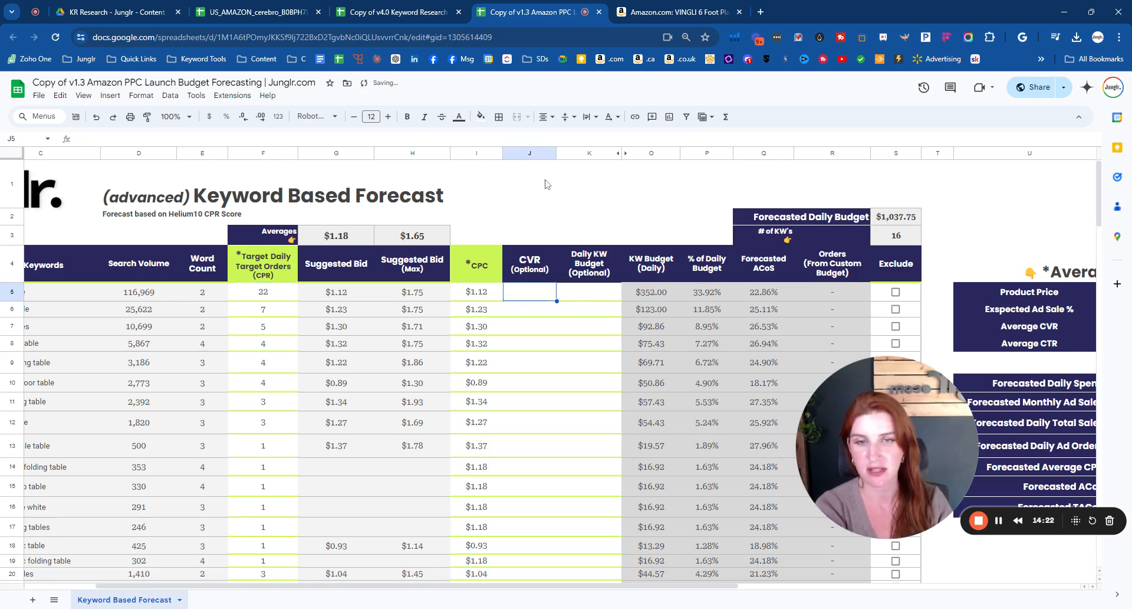
click(534, 192)
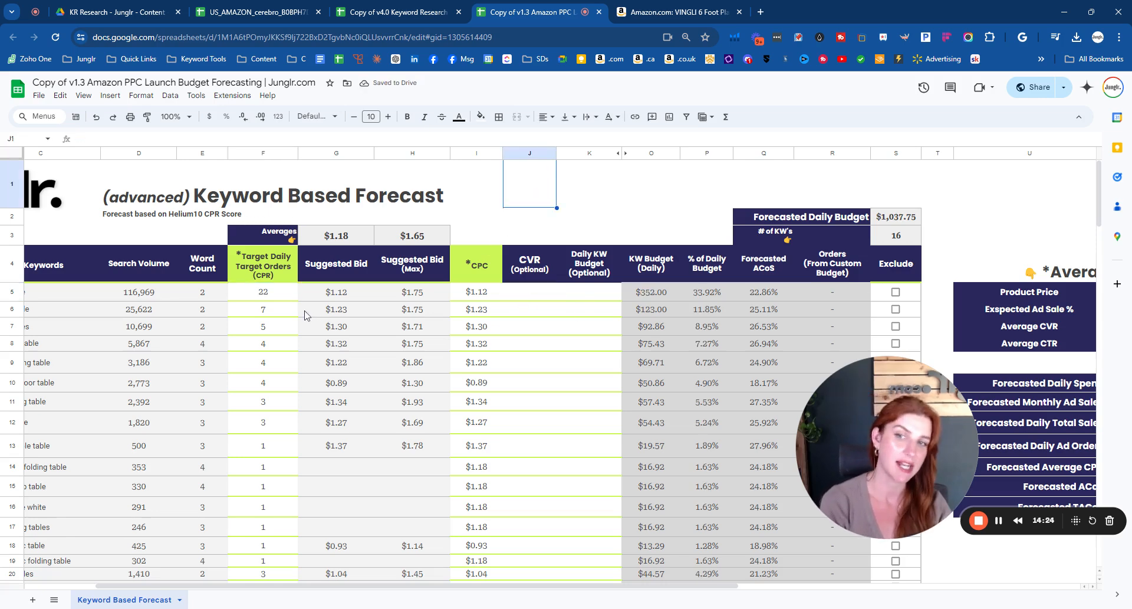
Set the "folding table" keyword's target daily orders to 10 and check its KW Budget (Daily).
click(289, 298)
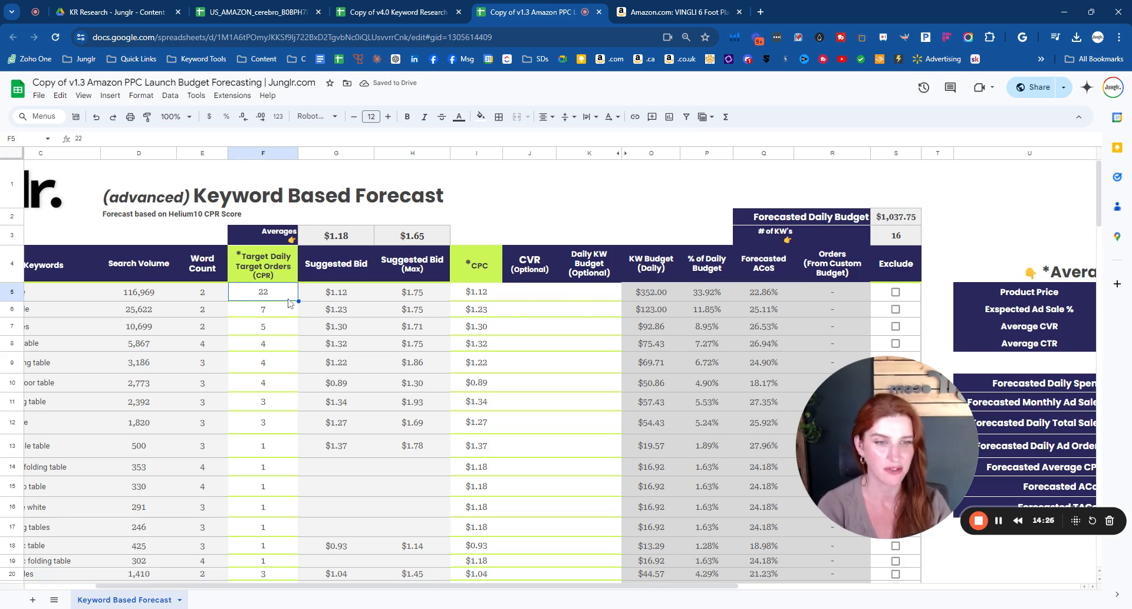
text(10)
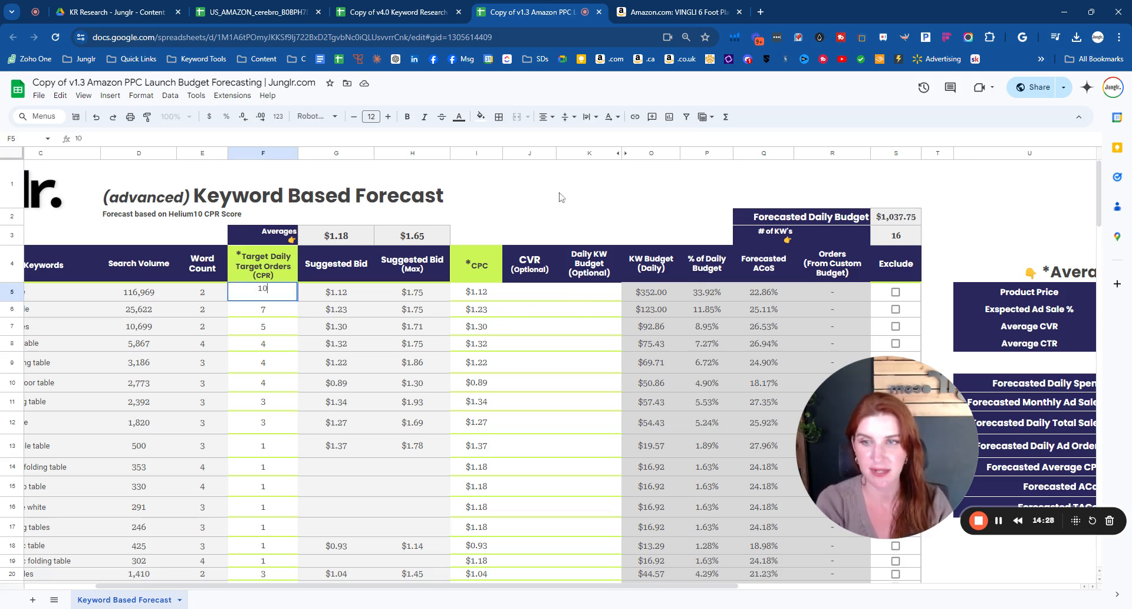
click(562, 197)
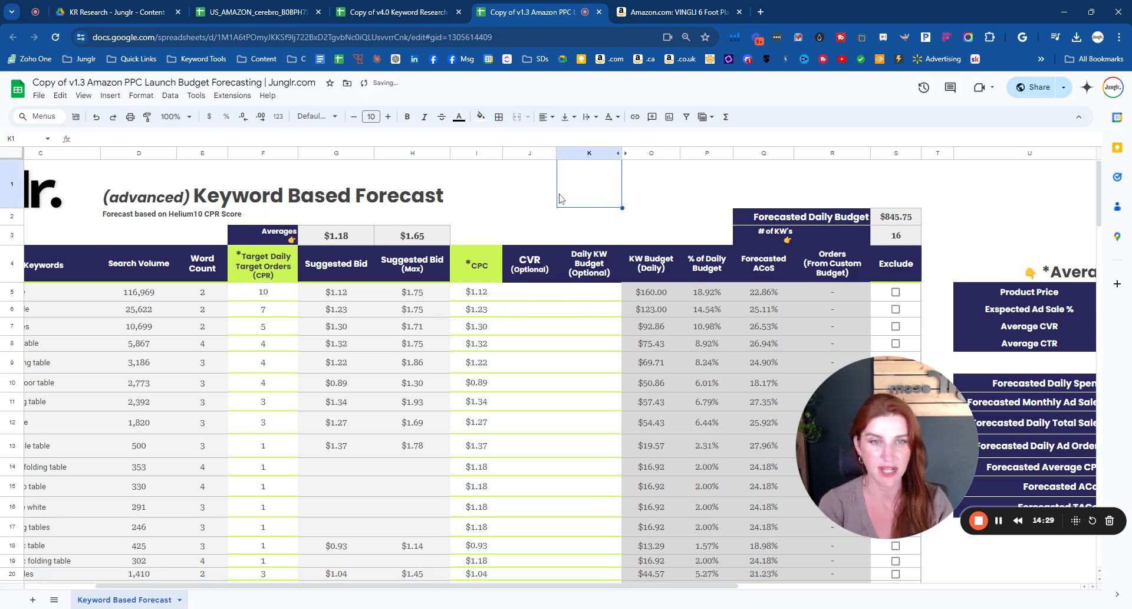
click(652, 298)
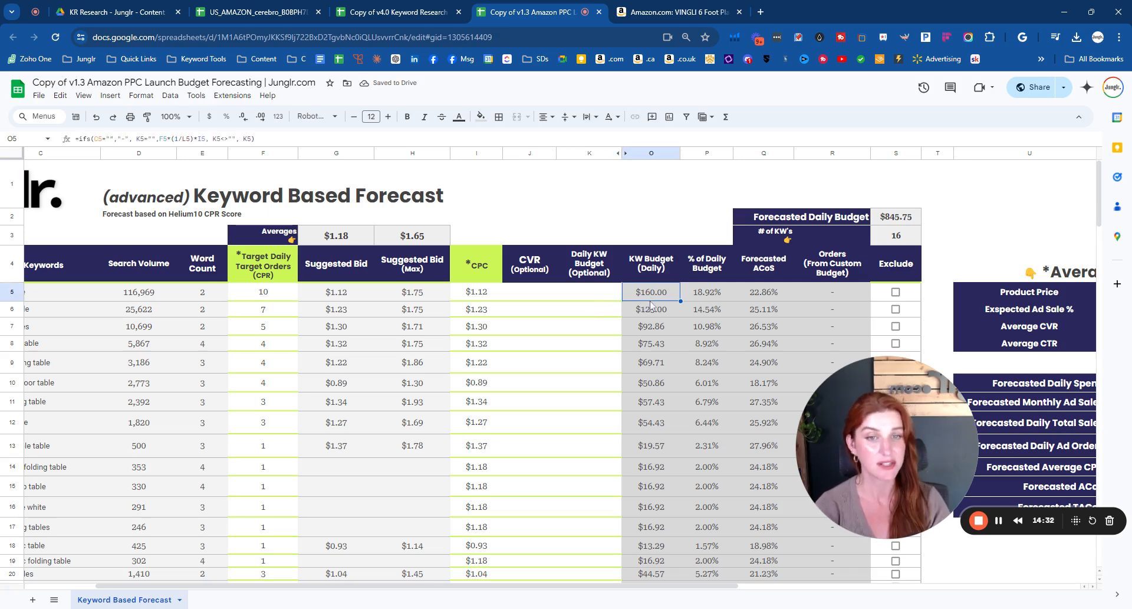
click(265, 298)
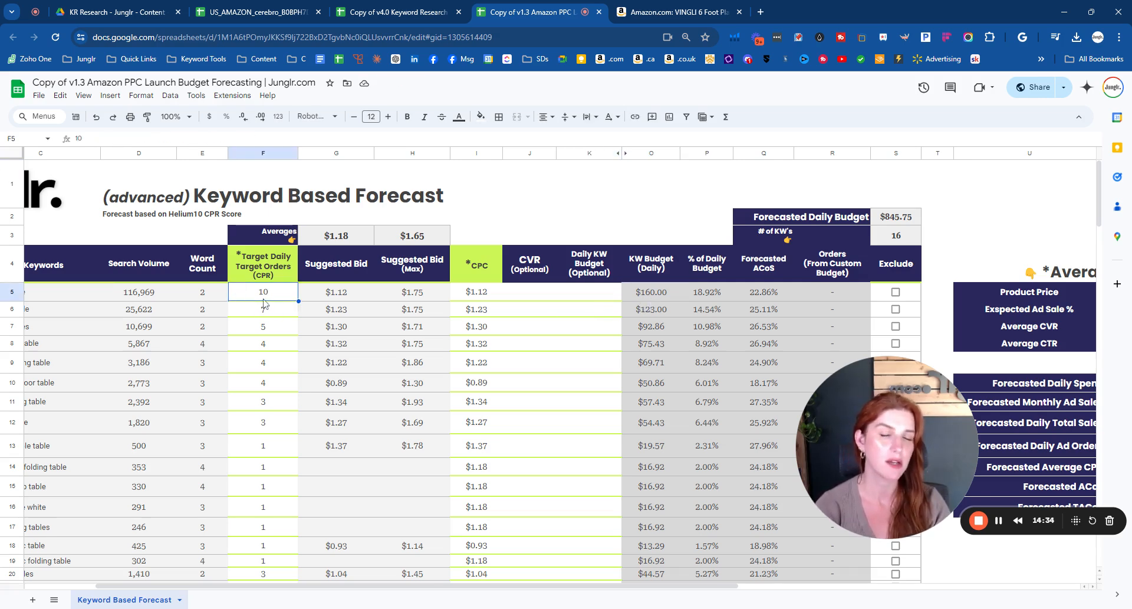
click(655, 295)
Set the "folding table" keyword's target daily orders back to 22.
click(267, 295)
text(22)
click(538, 323)
Set the optional Daily KW Budget of "folding table" to 50 and check its Orders (From Custom Budget) and CPC cells.
click(598, 304)
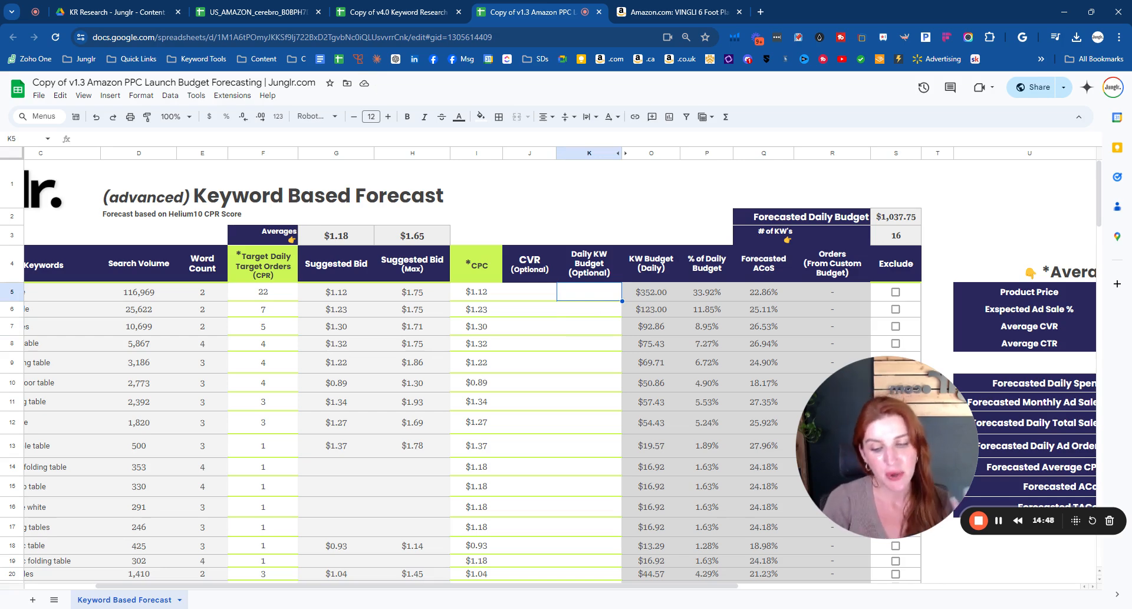
text(5)
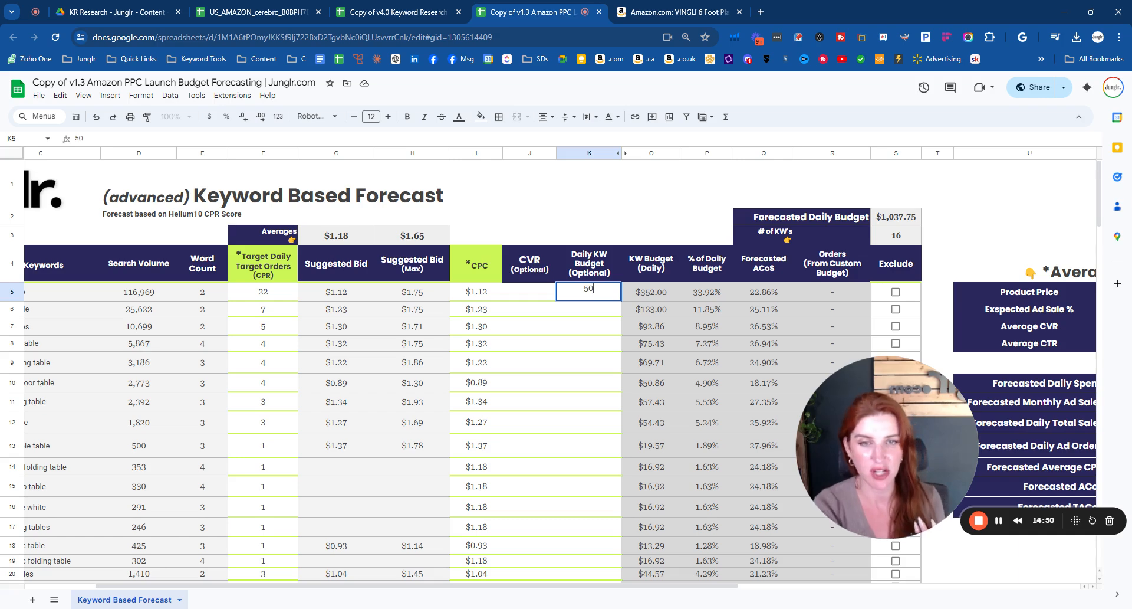
text(0)
key(Return)
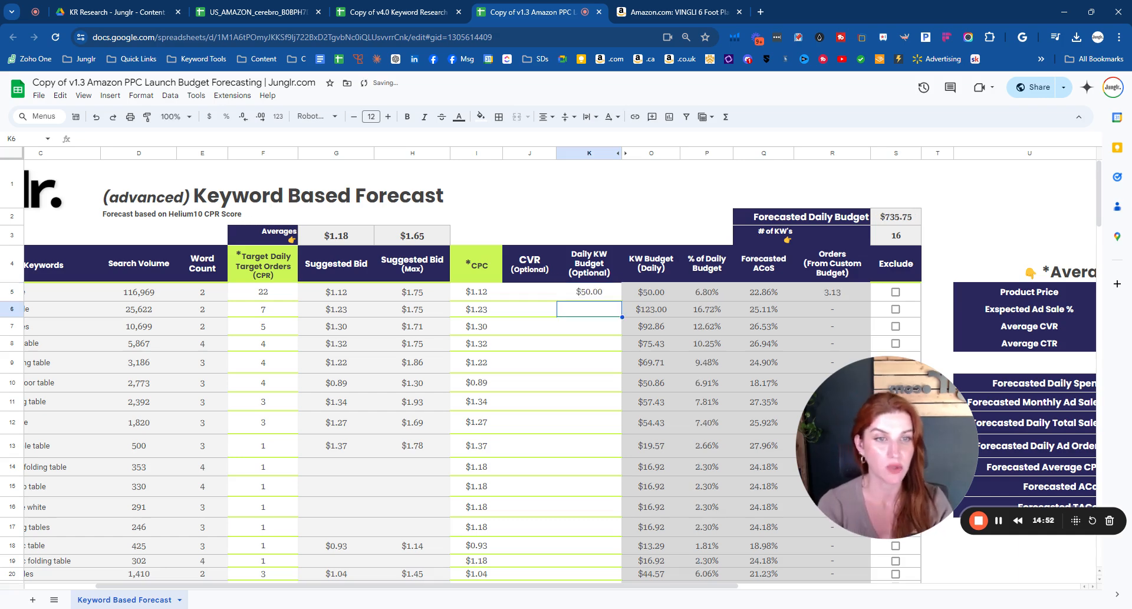
click(589, 298)
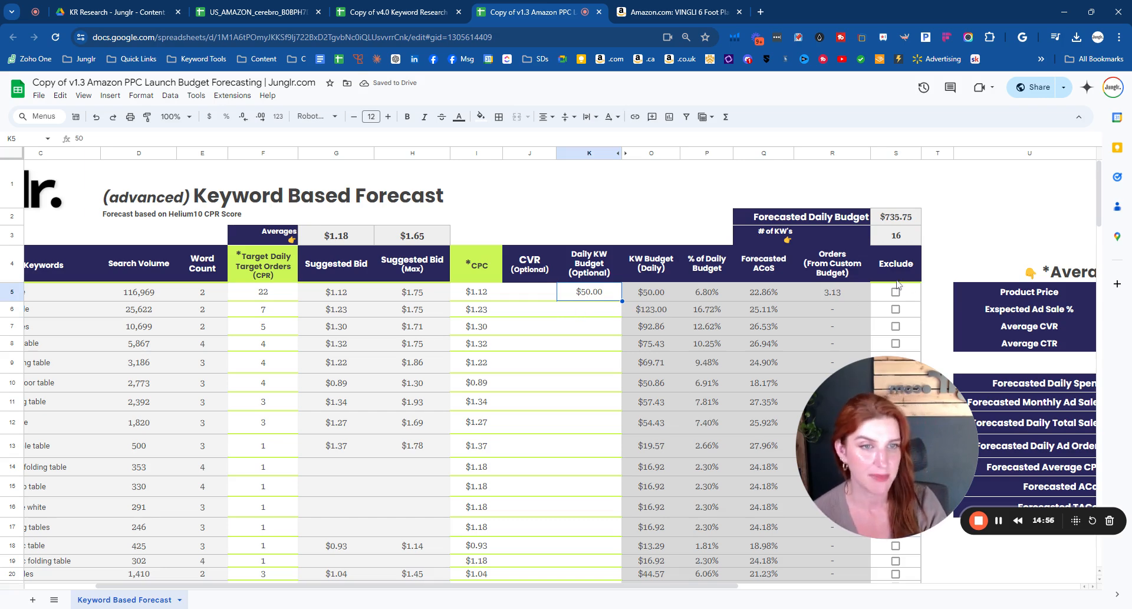
click(851, 298)
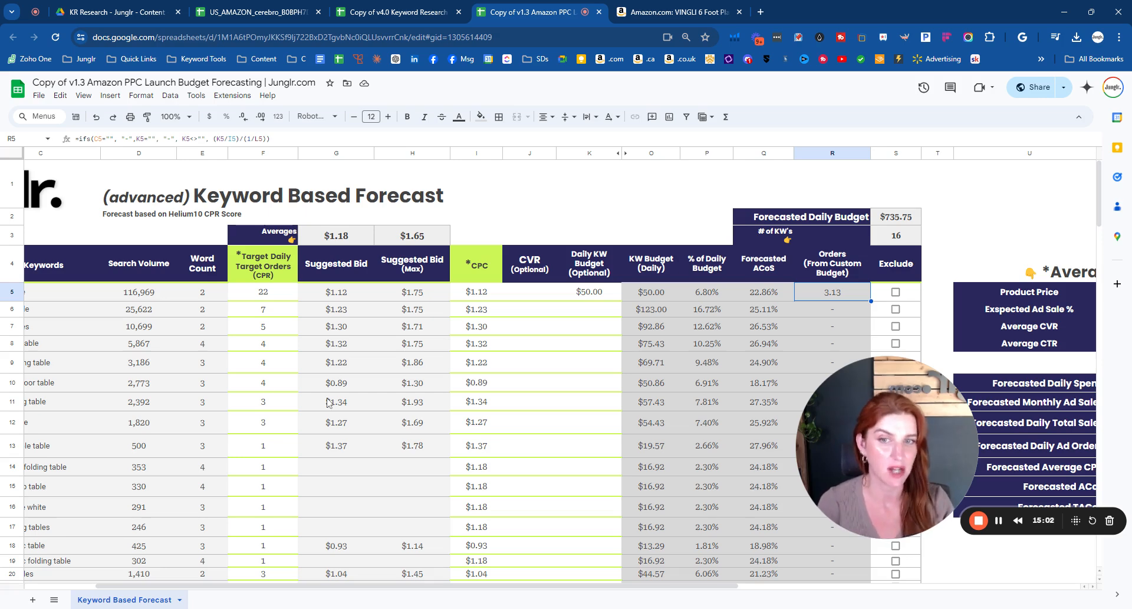
click(479, 298)
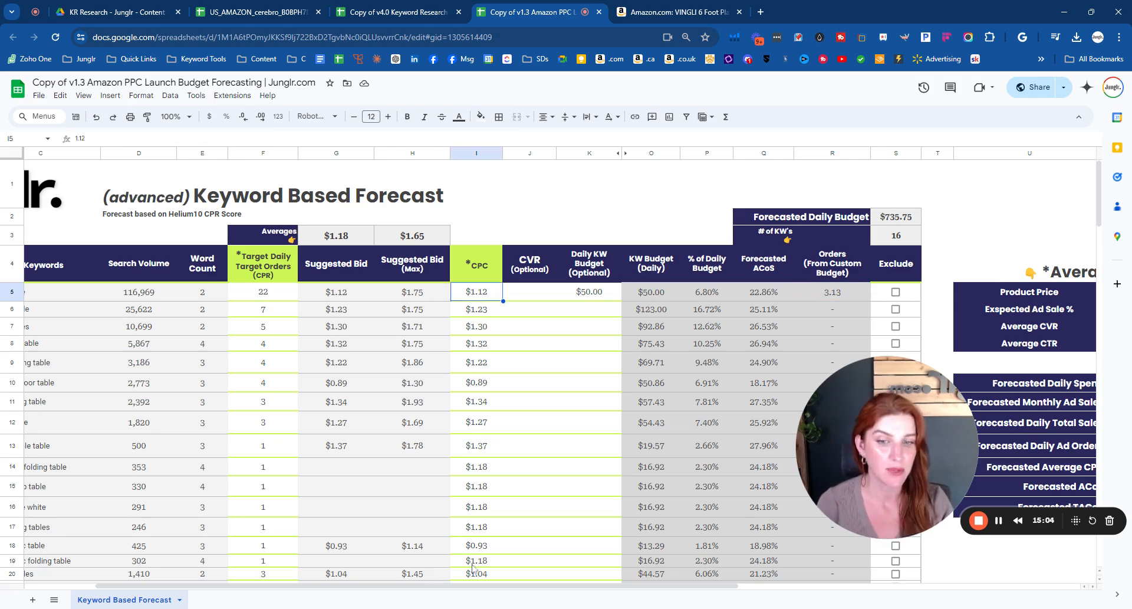
Set the optional CVR of the "folding table" keyword to 15% and check its Orders (From Custom Budget) cell.
drag(485, 587, 575, 588)
click(1040, 328)
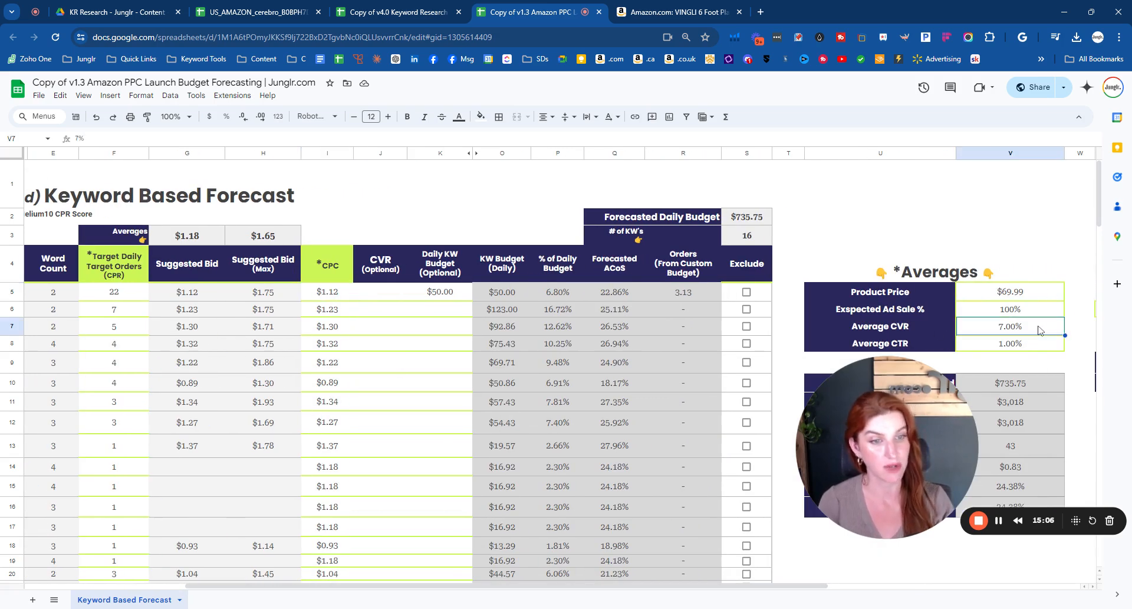
click(358, 292)
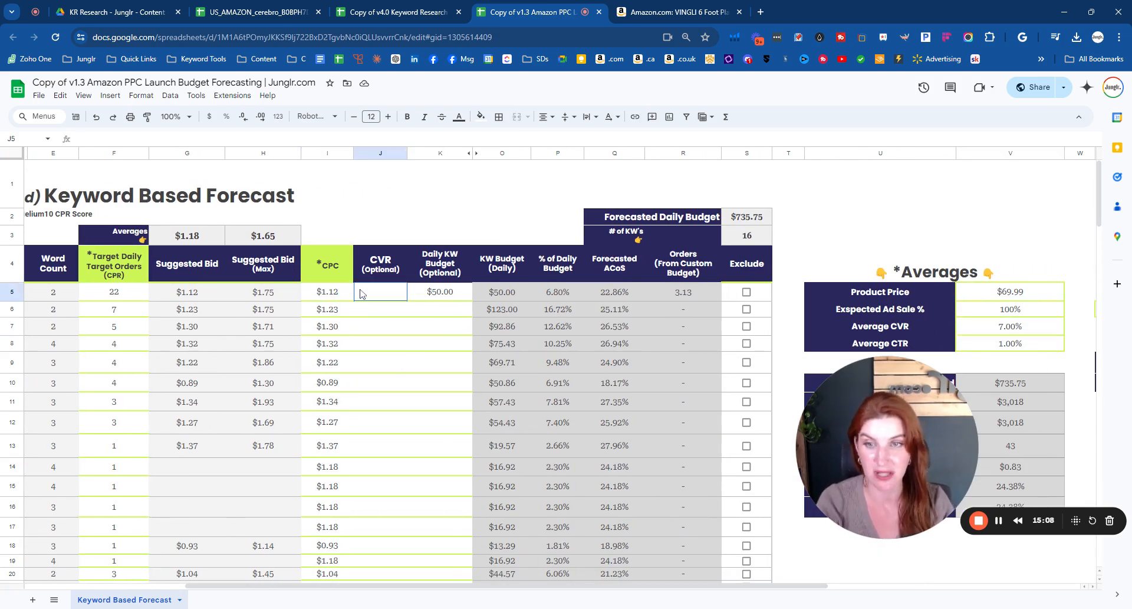
text(15)
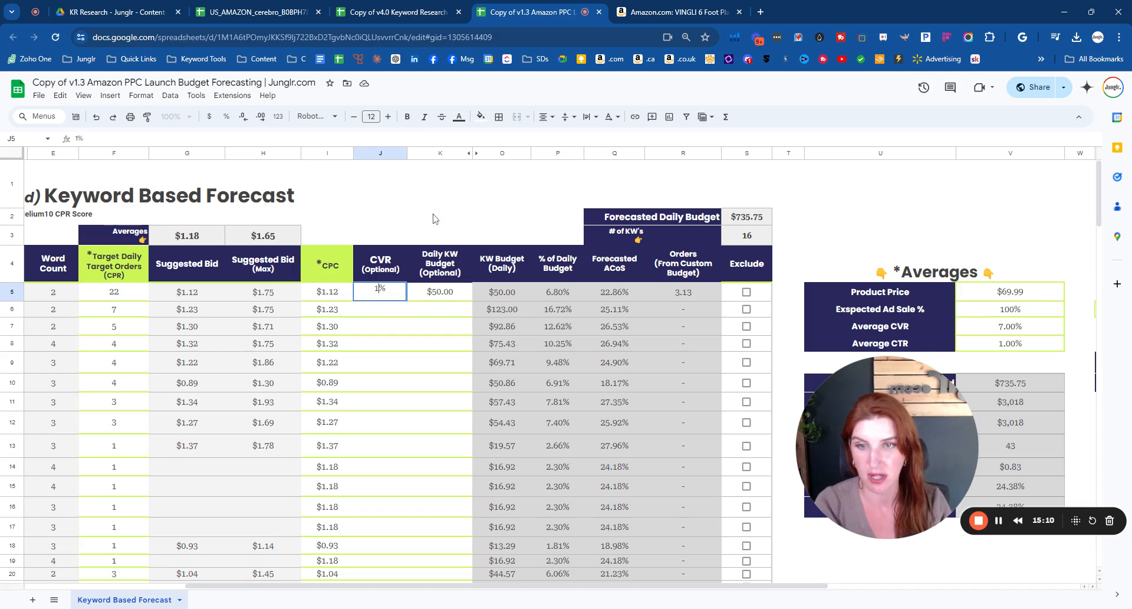
click(437, 203)
click(685, 297)
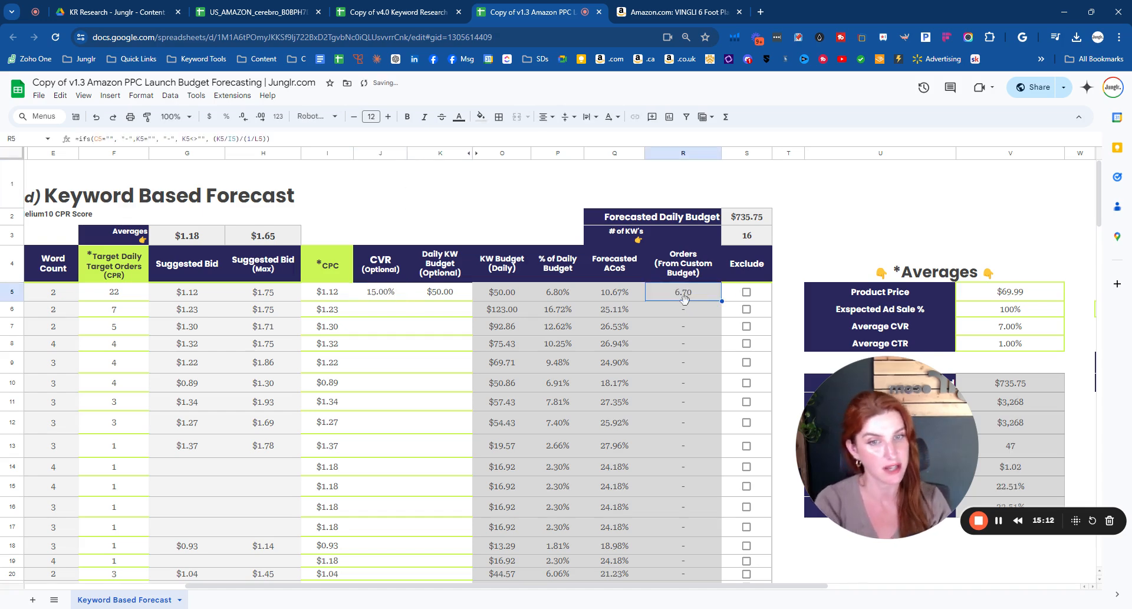
Clear the optional CVR and the optional Daily KW Budget of the "folding table" keyword.
click(385, 296)
key(Delete)
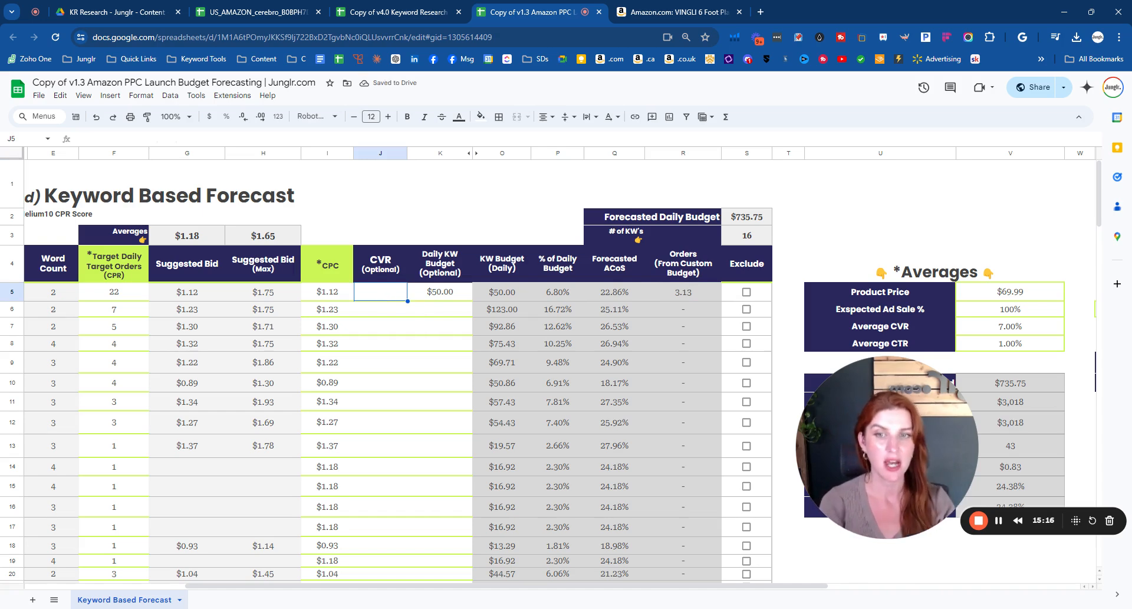
click(445, 295)
key(Delete)
click(453, 192)
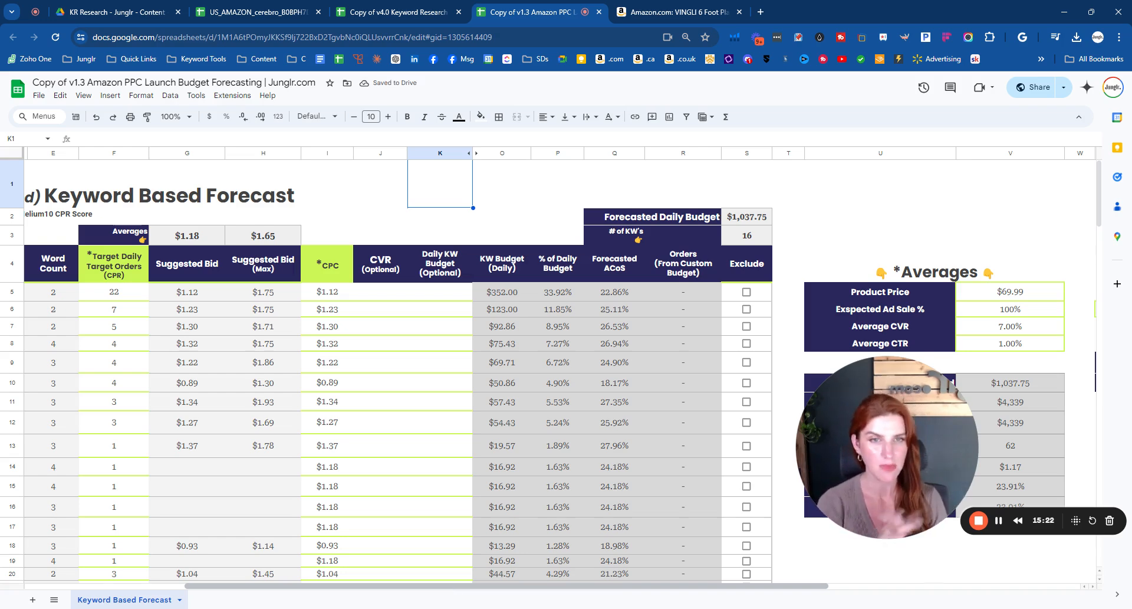
Set the optional Daily KW Budget of "folding table" to 50 again and check the Forecasted Daily Budget.
click(446, 300)
text(50)
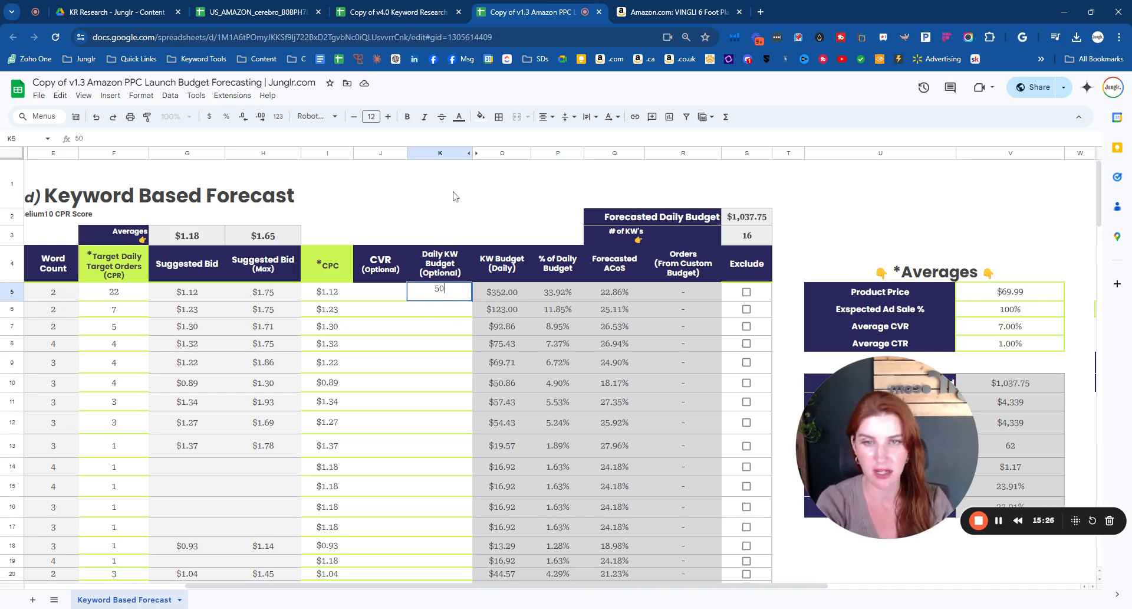
click(455, 197)
drag(649, 218, 729, 218)
Clear the "folding table" Daily KW Budget again and check the Forecasted Daily Budget and # of KW's.
click(439, 292)
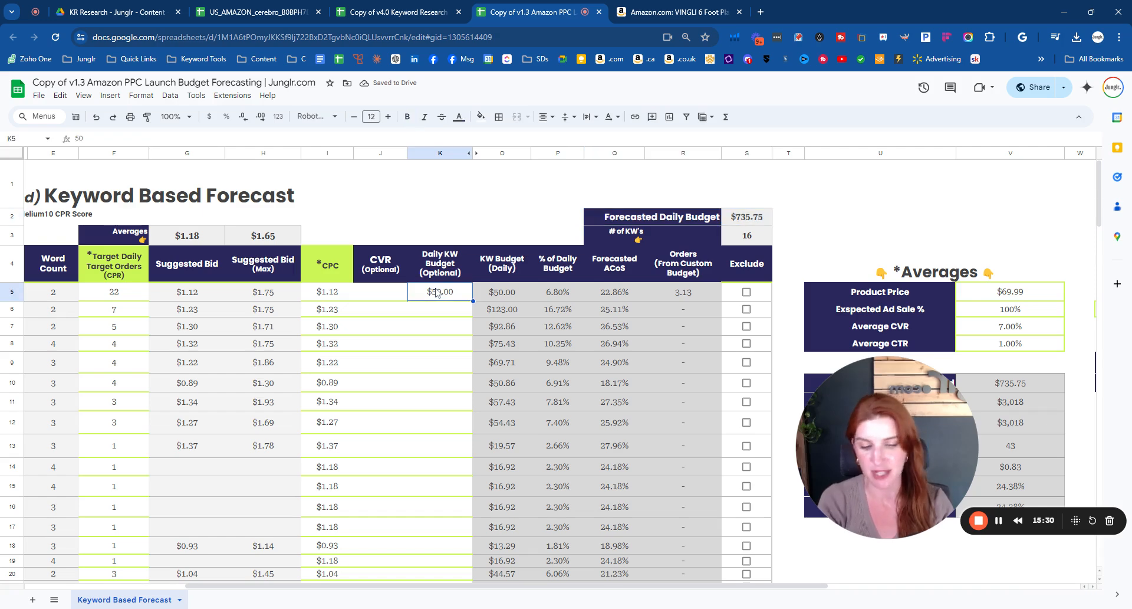
key(Delete)
click(494, 219)
drag(590, 218, 732, 219)
drag(600, 241, 757, 239)
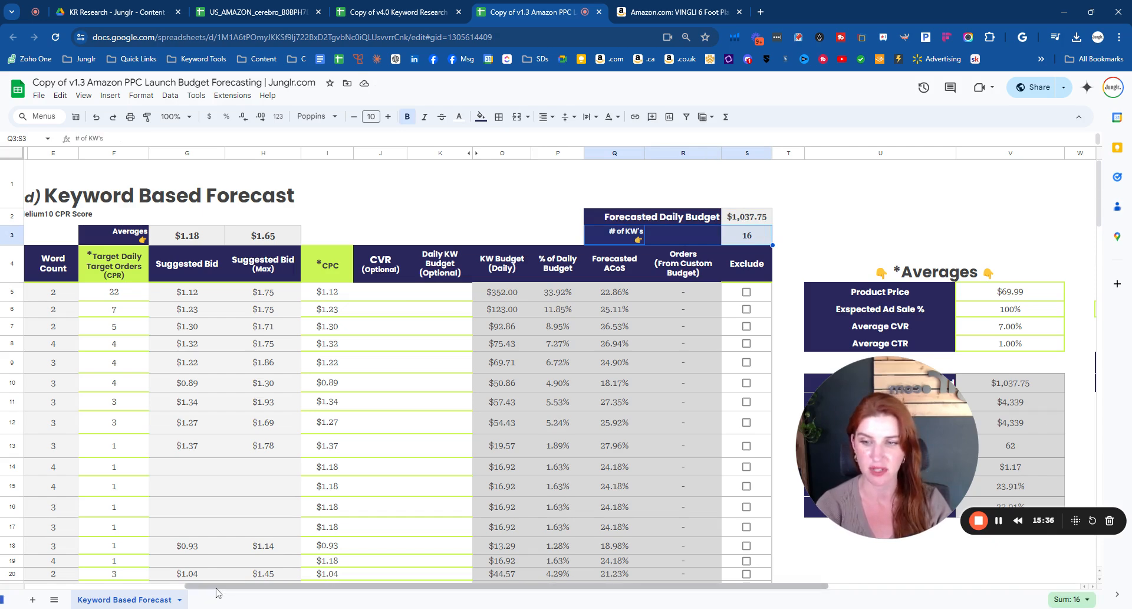
Look over the forecast's columns and examine the whole row of the "folding table" keyword.
scroll(204, 593, left, 3)
drag(201, 586, 429, 587)
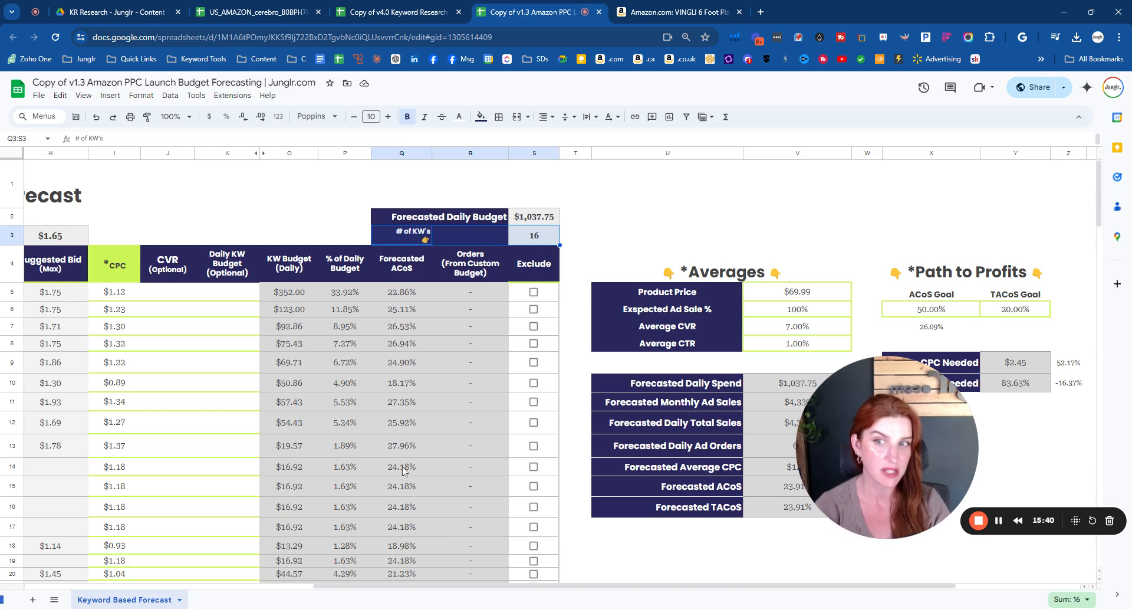
drag(400, 587, 281, 596)
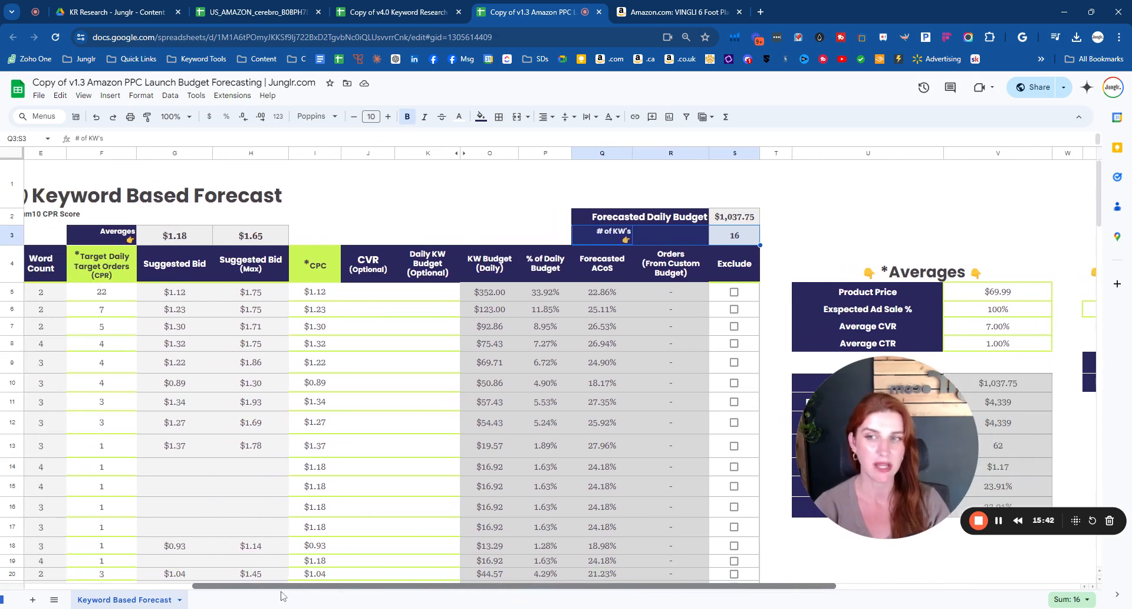
drag(332, 292, 287, 604)
scroll(335, 466, up, 2)
click(7, 293)
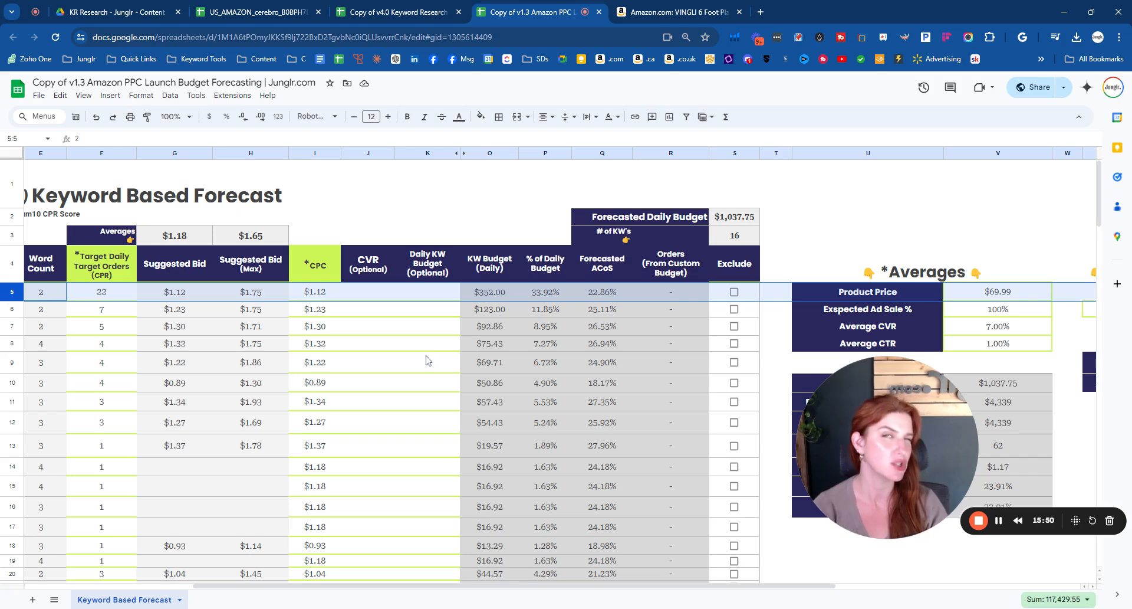
scroll(473, 176, down, 1)
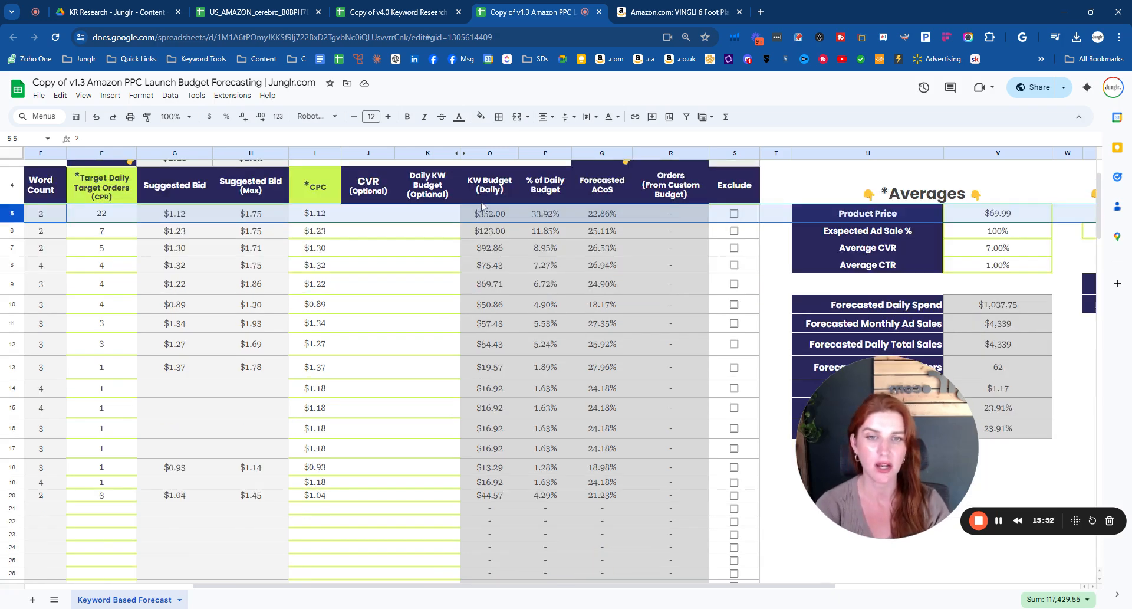
Examine the % of Daily Budget for all listed keywords, then the "folding table" values from target orders to budget share.
click(547, 153)
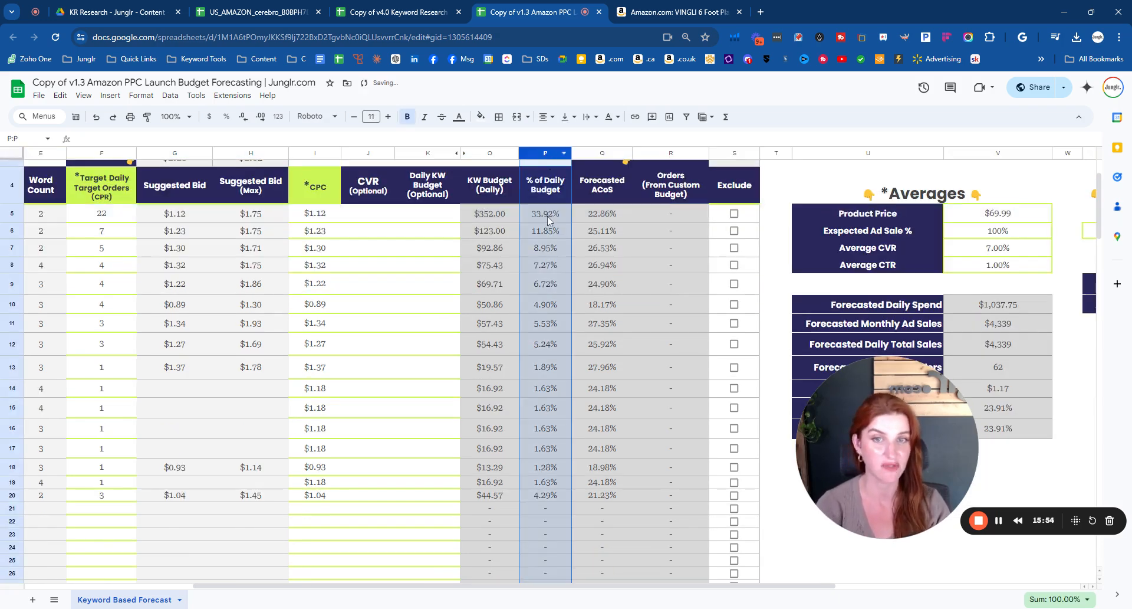
drag(546, 213, 562, 499)
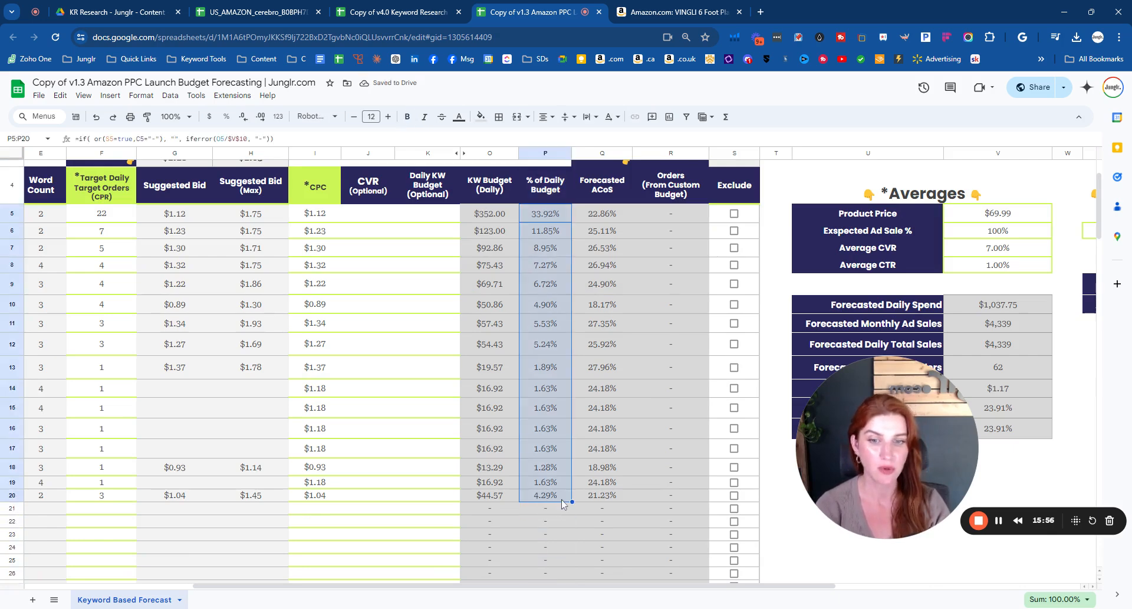
scroll(562, 499, up, 1)
click(550, 213)
drag(550, 292, 83, 299)
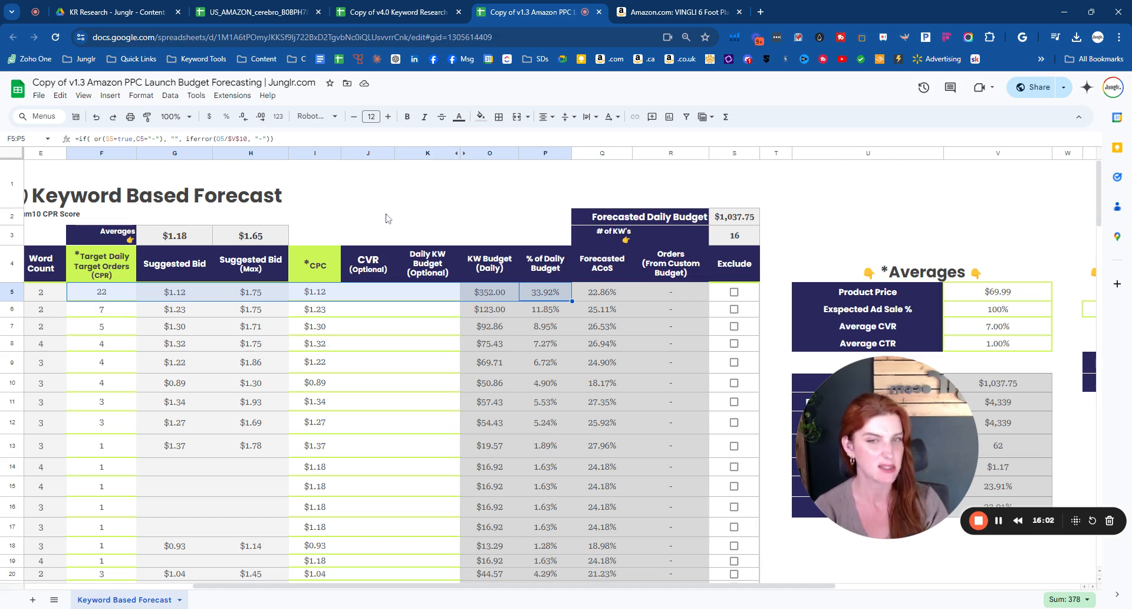
scroll(394, 218, down, 1)
scroll(780, 222, up, 1)
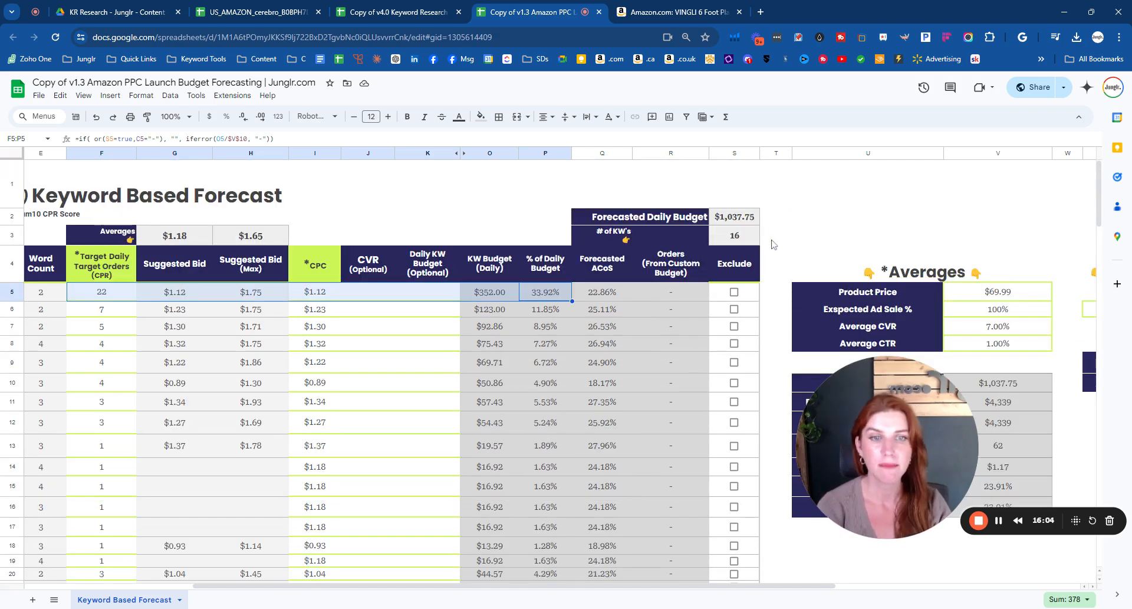
click(776, 240)
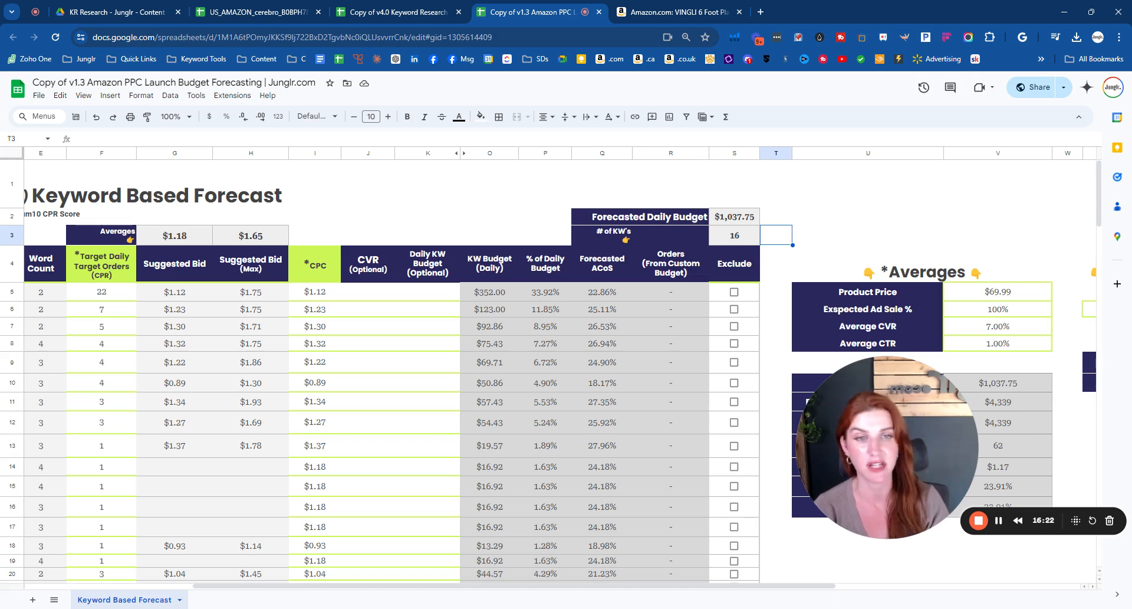
Exclude the "folding table" keyword from the forecast and check the remaining budget shares, # of KW's and Forecasted Daily Budget.
click(734, 291)
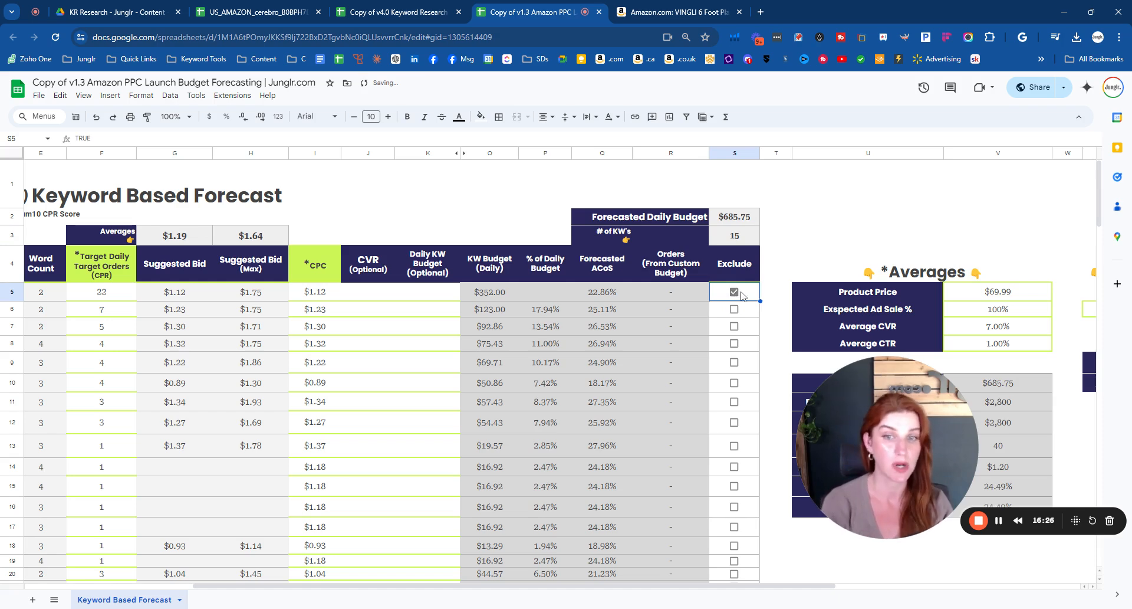
drag(550, 307, 563, 546)
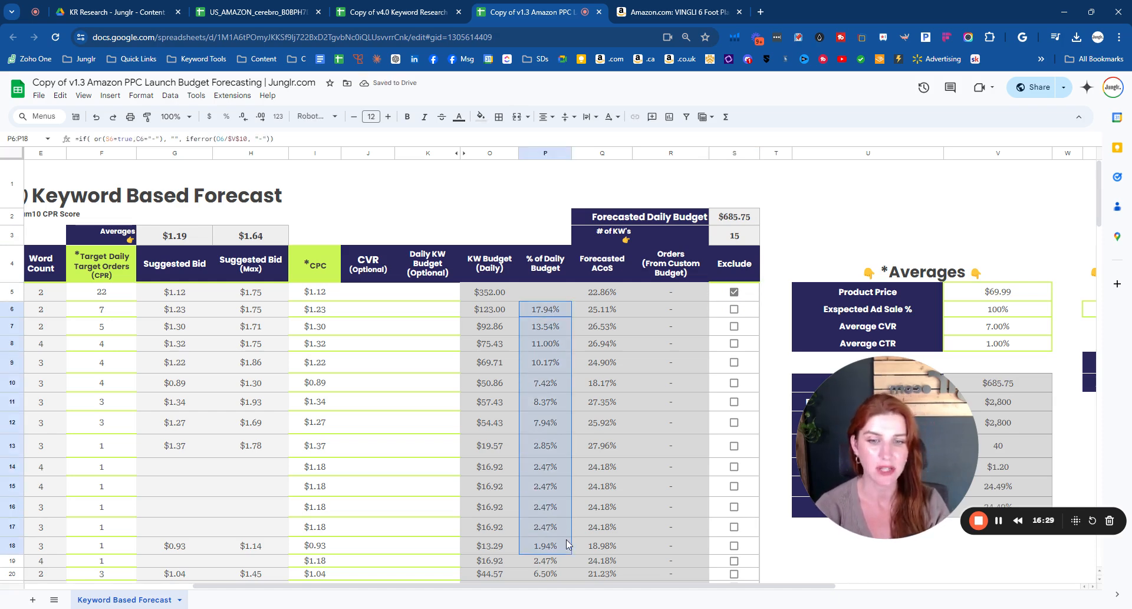
click(734, 291)
click(734, 292)
drag(496, 309, 581, 309)
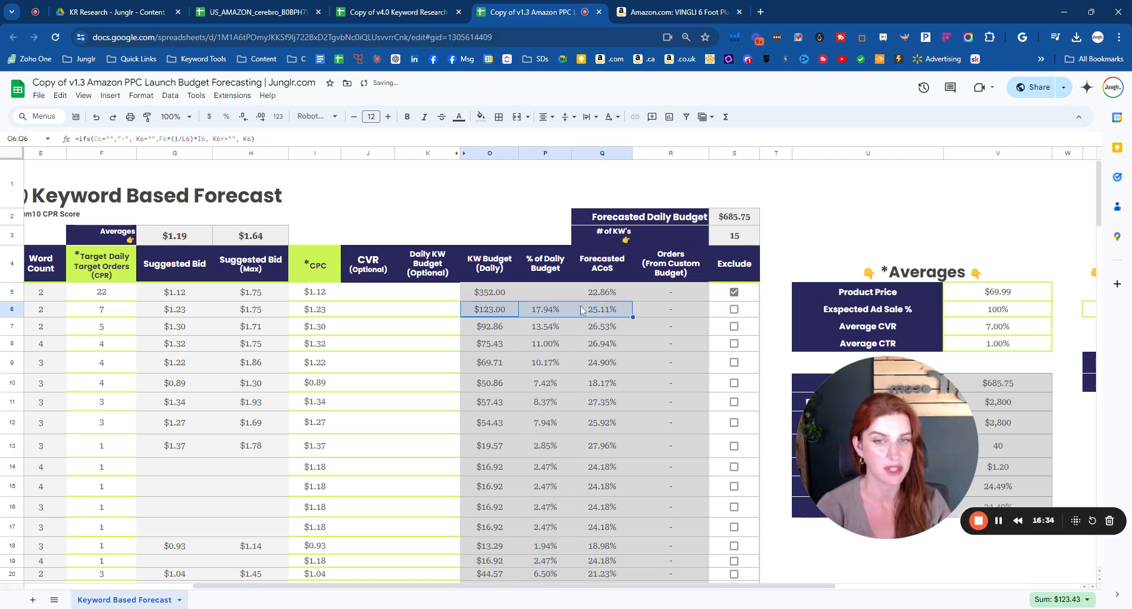
click(614, 237)
drag(614, 237, 721, 238)
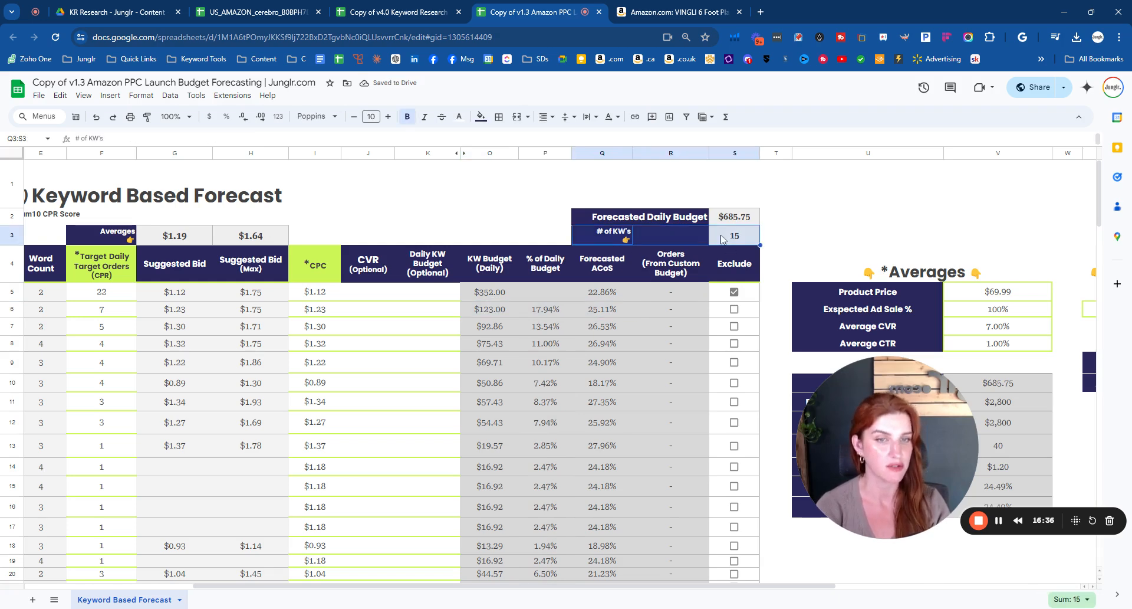
drag(603, 218, 745, 218)
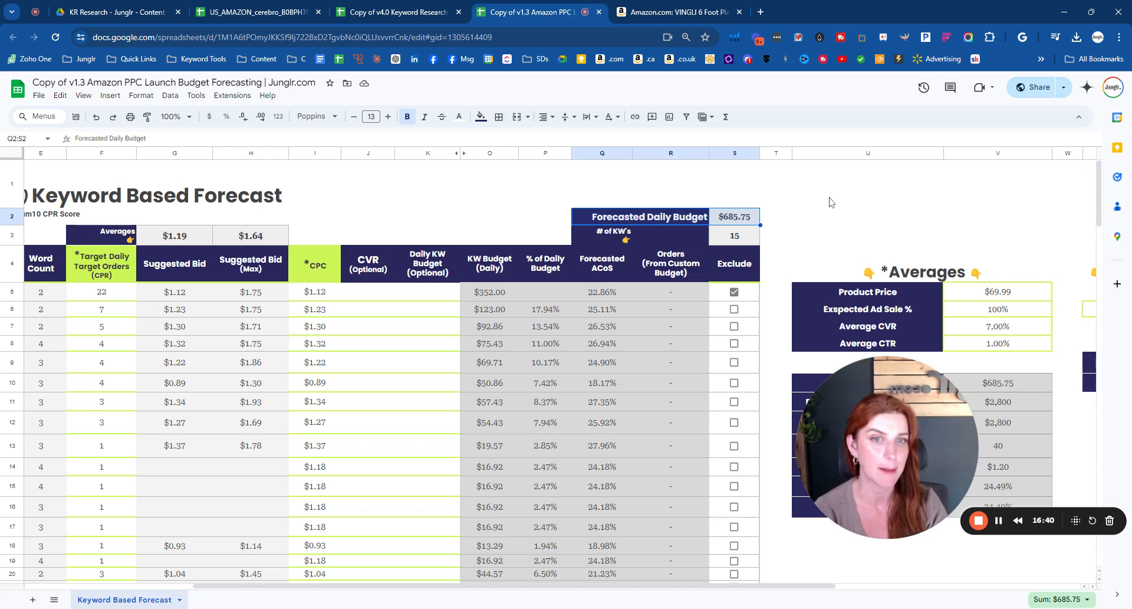
Toggle the exclusion of the "folding table" keyword and leave it included in the forecast.
click(735, 292)
click(735, 293)
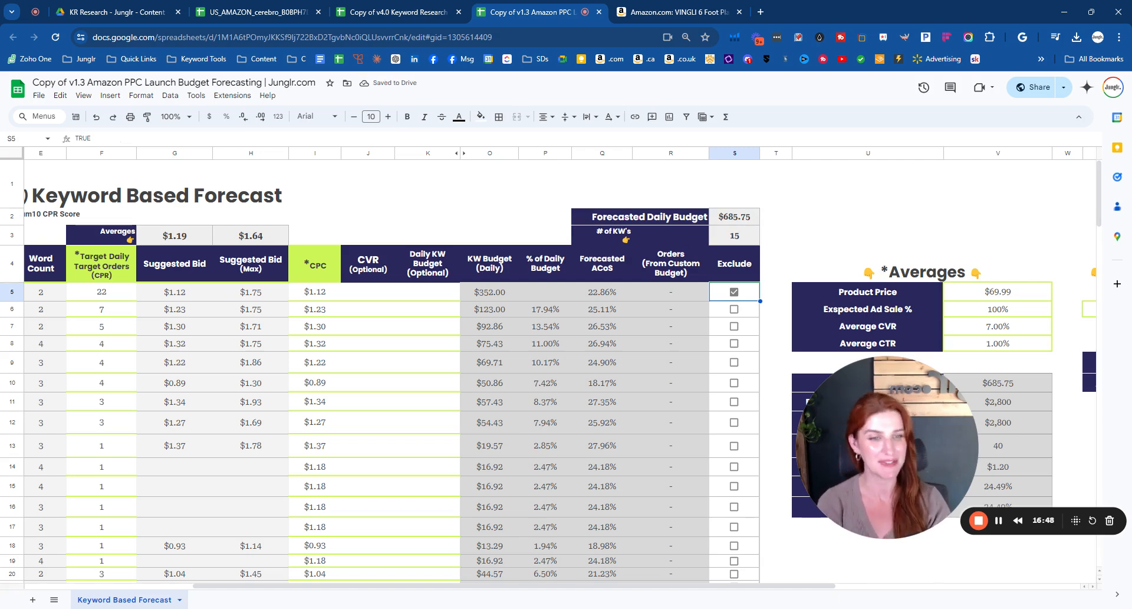
click(734, 293)
scroll(779, 248, down, 2)
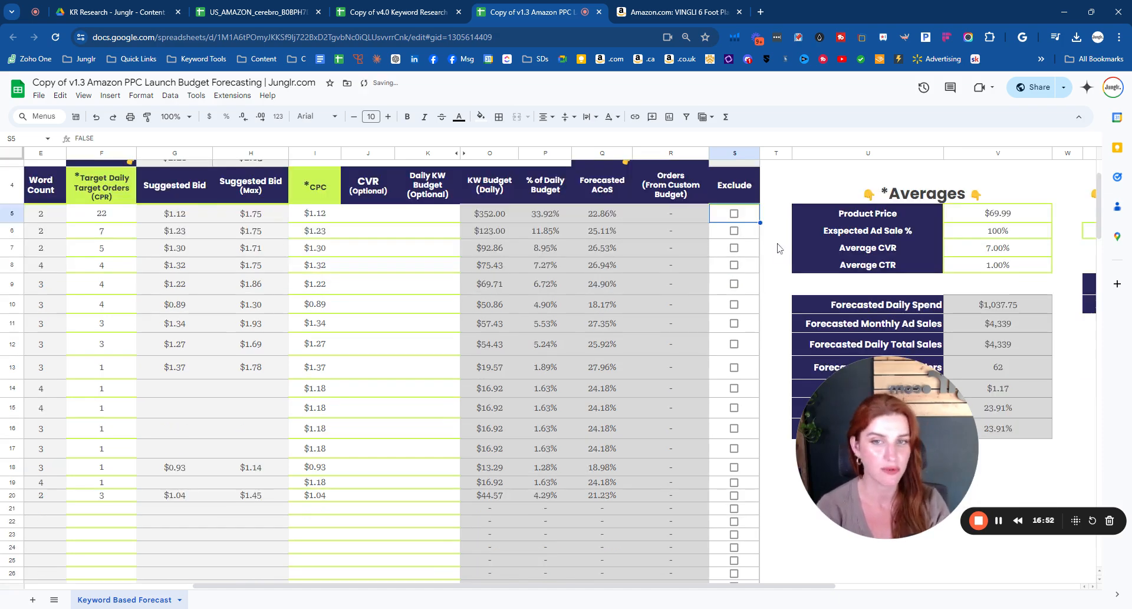
scroll(779, 247, up, 2)
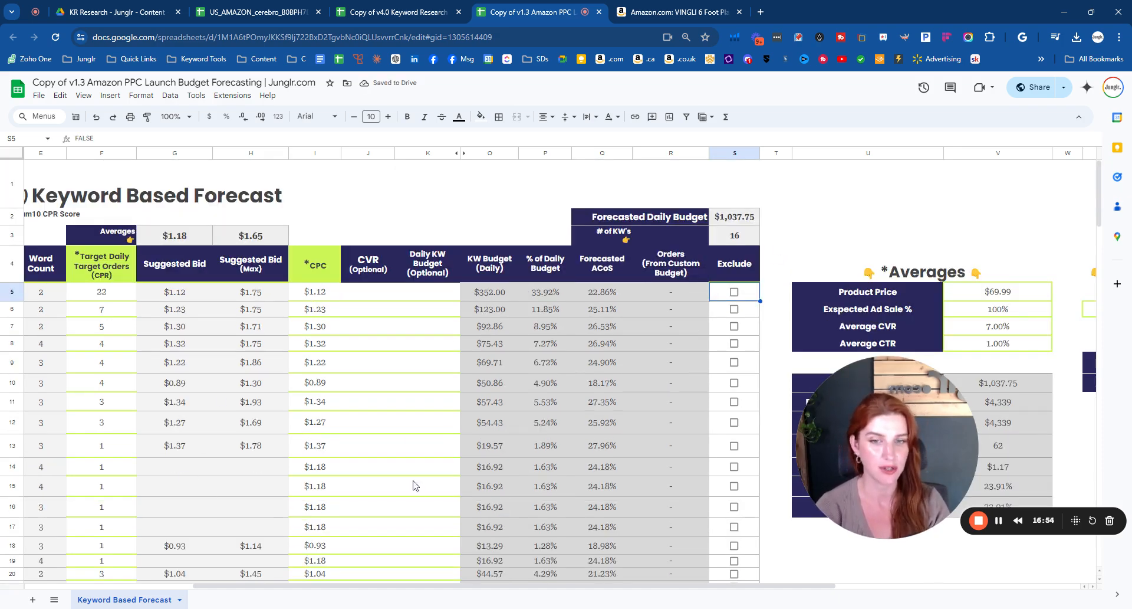
Examine the forecast summary's daily spend, Forecasted Monthly Ad Sales and Forecasted Daily Total Sales beside the keyword table.
scroll(417, 488, down, 2)
drag(413, 592, 634, 591)
click(635, 525)
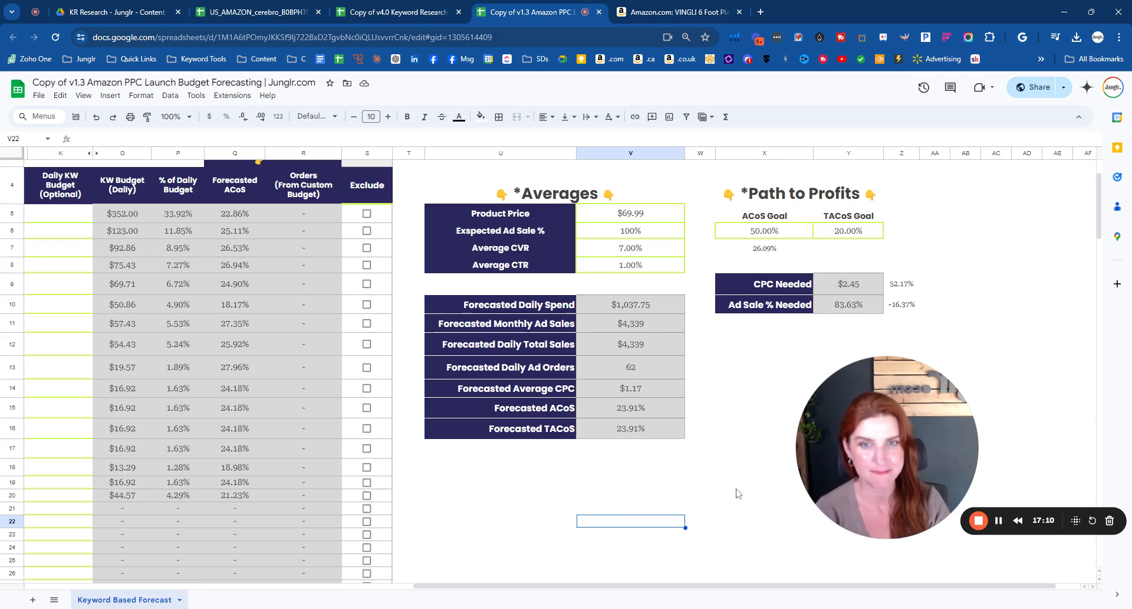
scroll(717, 496, up, 3)
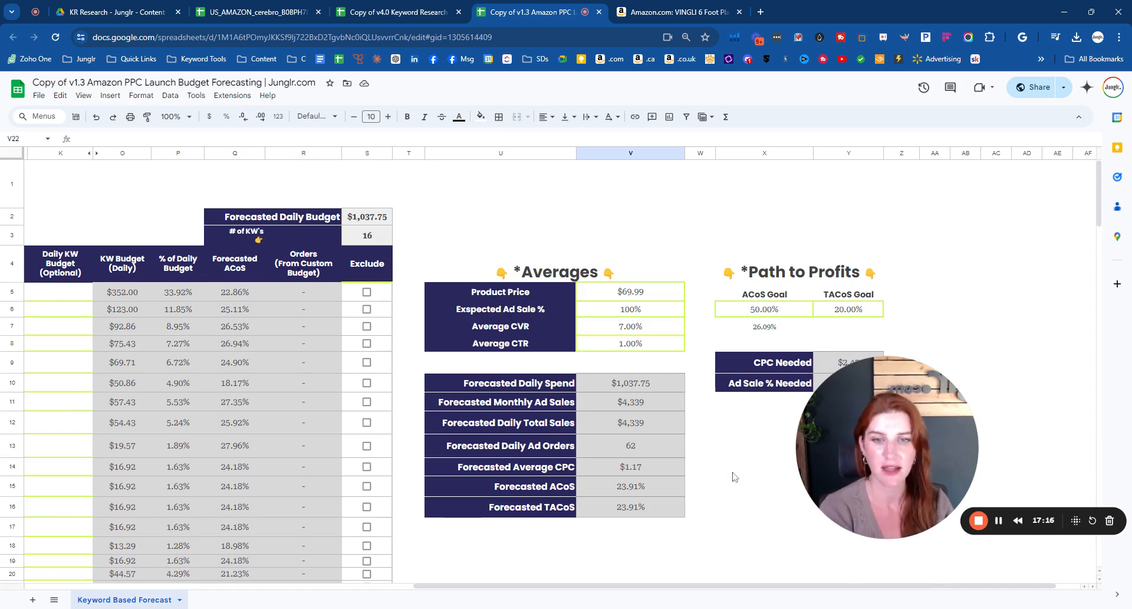
scroll(655, 318, down, 2)
drag(501, 304, 655, 309)
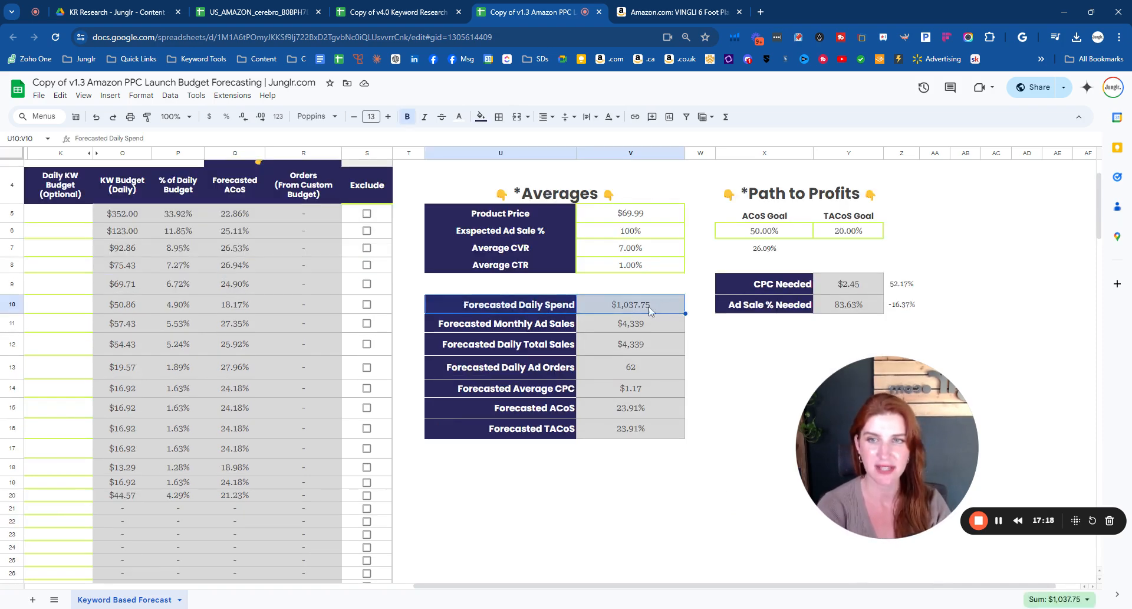
click(367, 213)
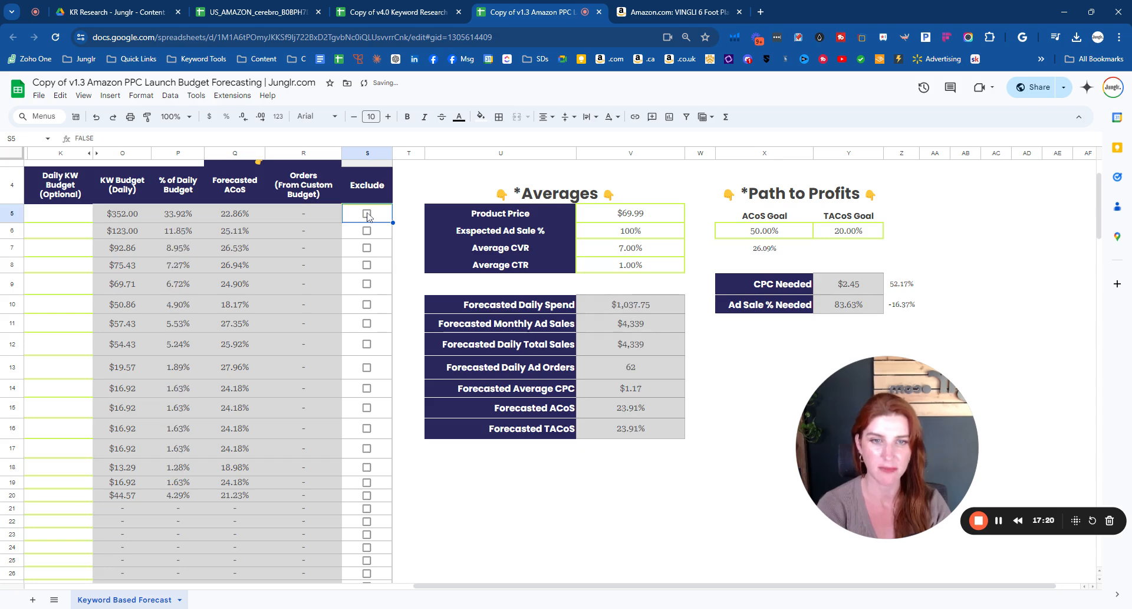
drag(441, 324, 666, 343)
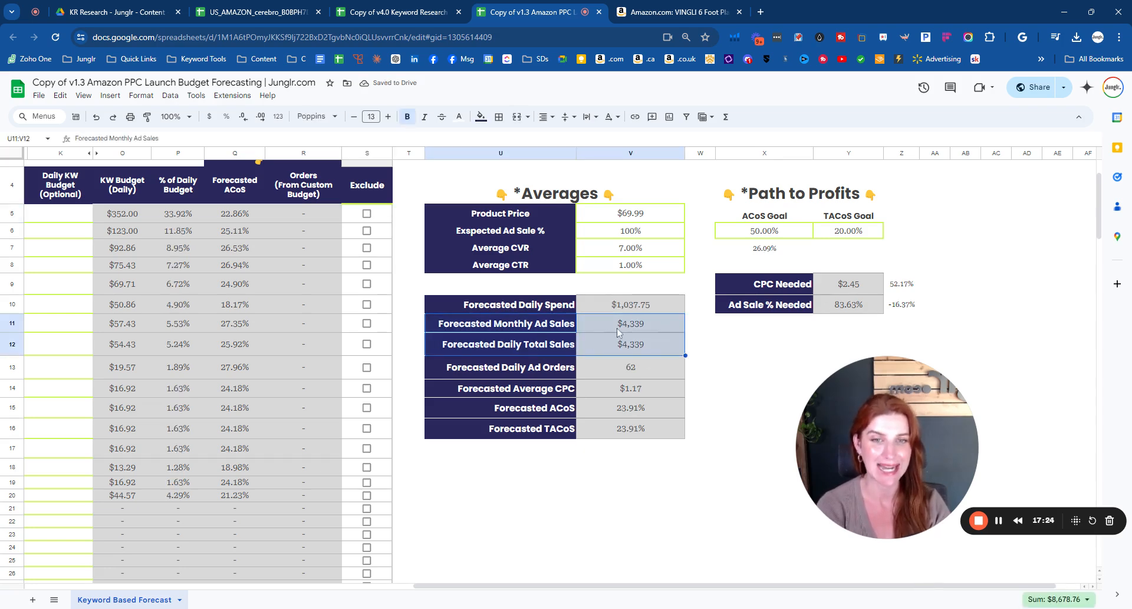
Review the Average CVR and Product Price inputs, the keyword budget and ACoS columns, and the summary's Forecasted ACoS.
drag(463, 251, 608, 249)
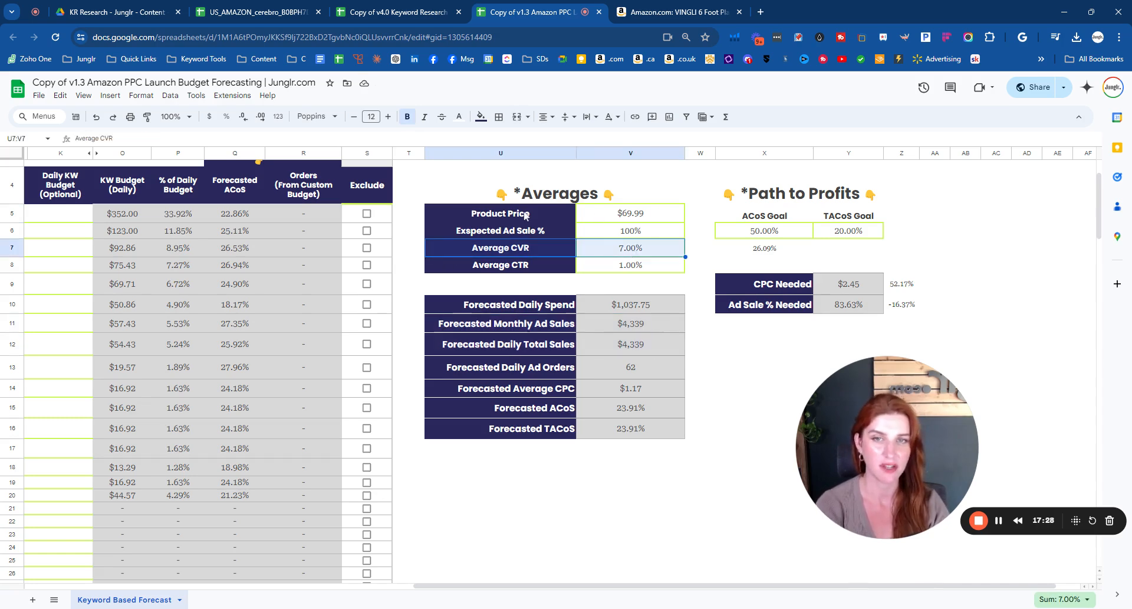
click(588, 217)
click(366, 214)
click(367, 214)
drag(475, 416, 643, 415)
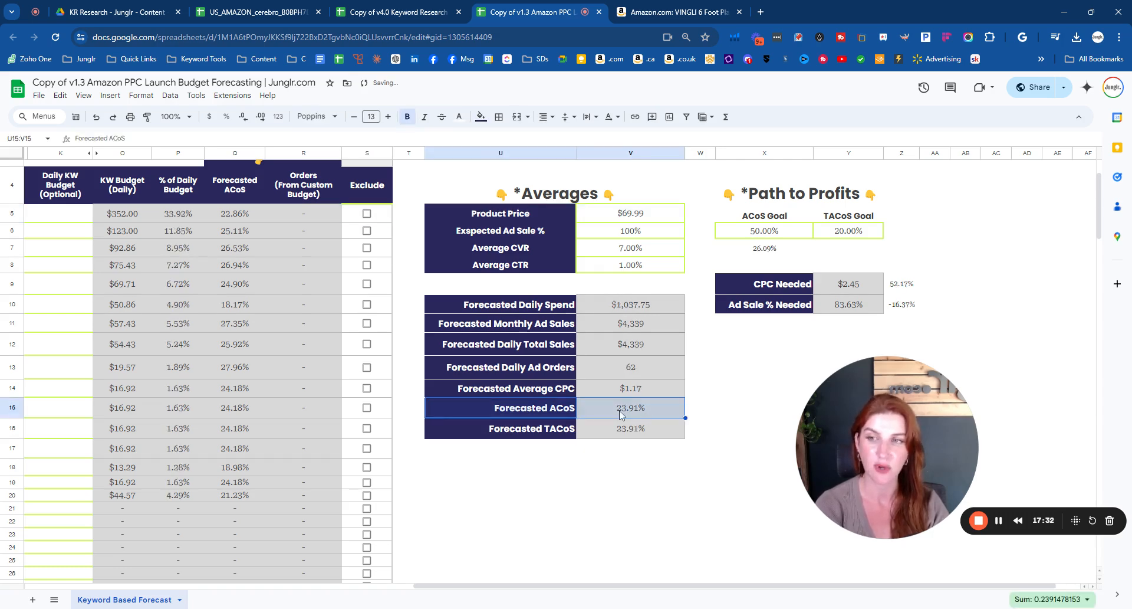
drag(108, 195, 239, 525)
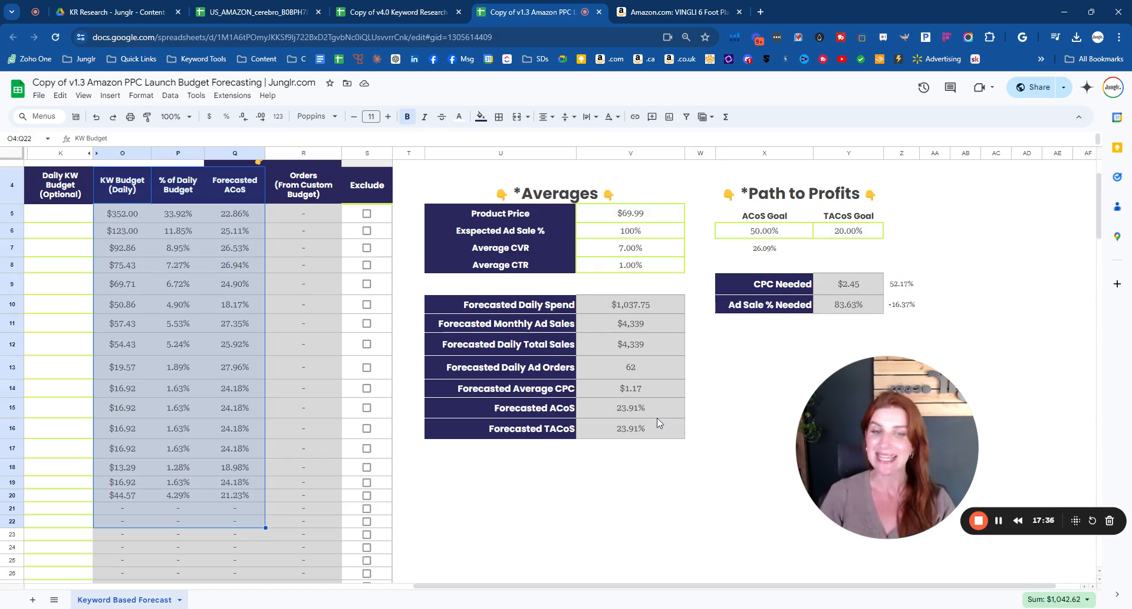
drag(657, 416, 516, 413)
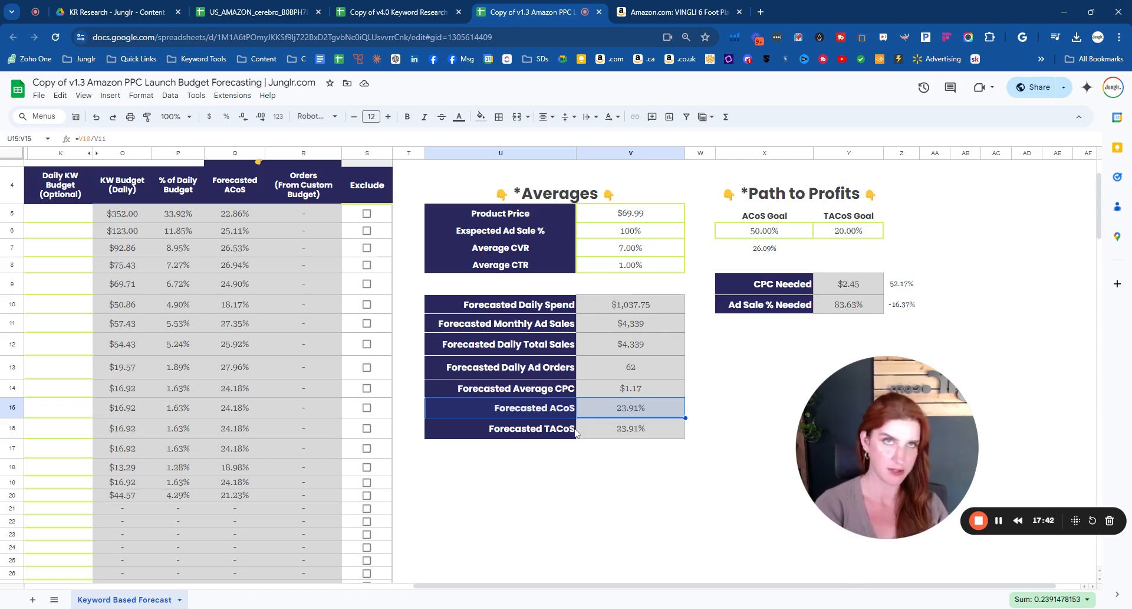
Set the Expected Ad Sale % to 80% and check its effect on the Forecasted TACoS.
drag(541, 435, 664, 432)
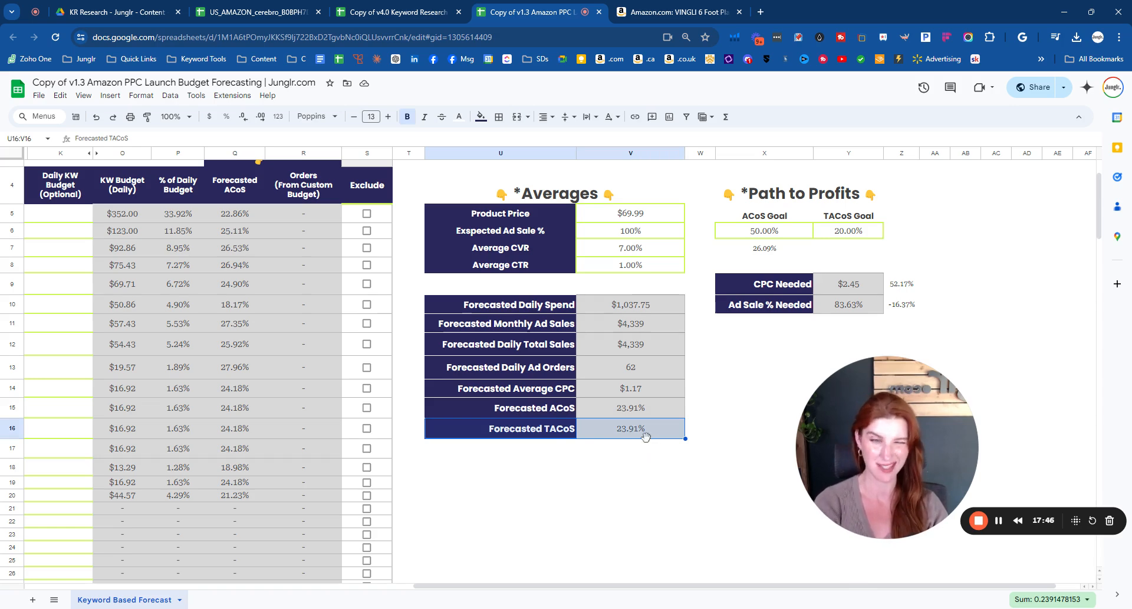
drag(475, 233, 636, 236)
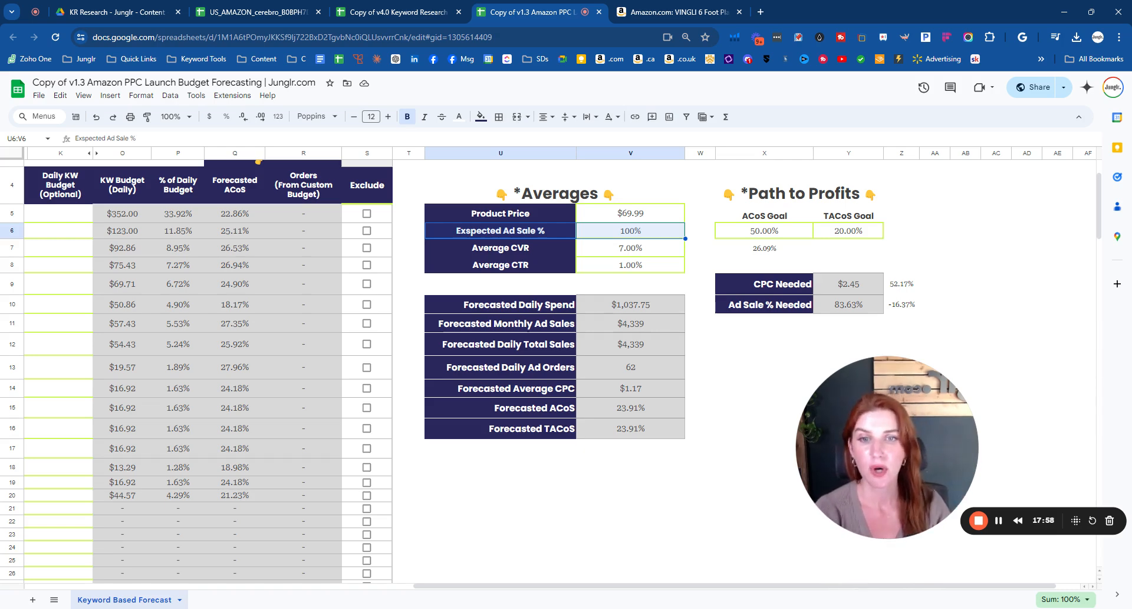
double_click(635, 235)
key(ctrl+a)
click(635, 229)
drag(635, 228, 619, 229)
text(80)
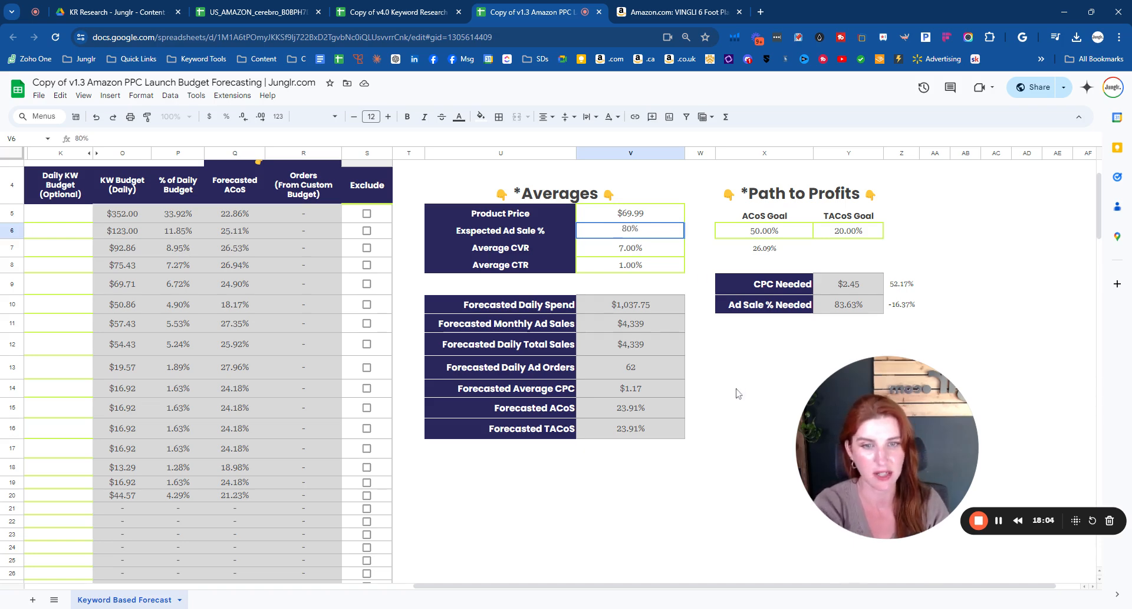
key(Return)
drag(540, 438, 646, 433)
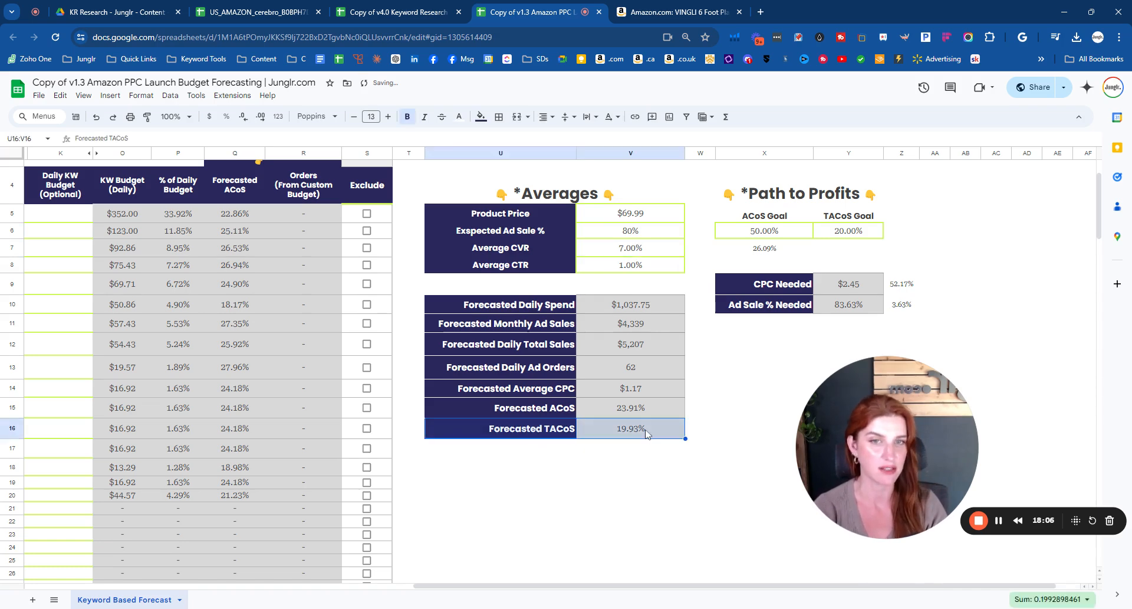
Set the Expected Ad Sale % back to 100%.
click(643, 236)
text(100)
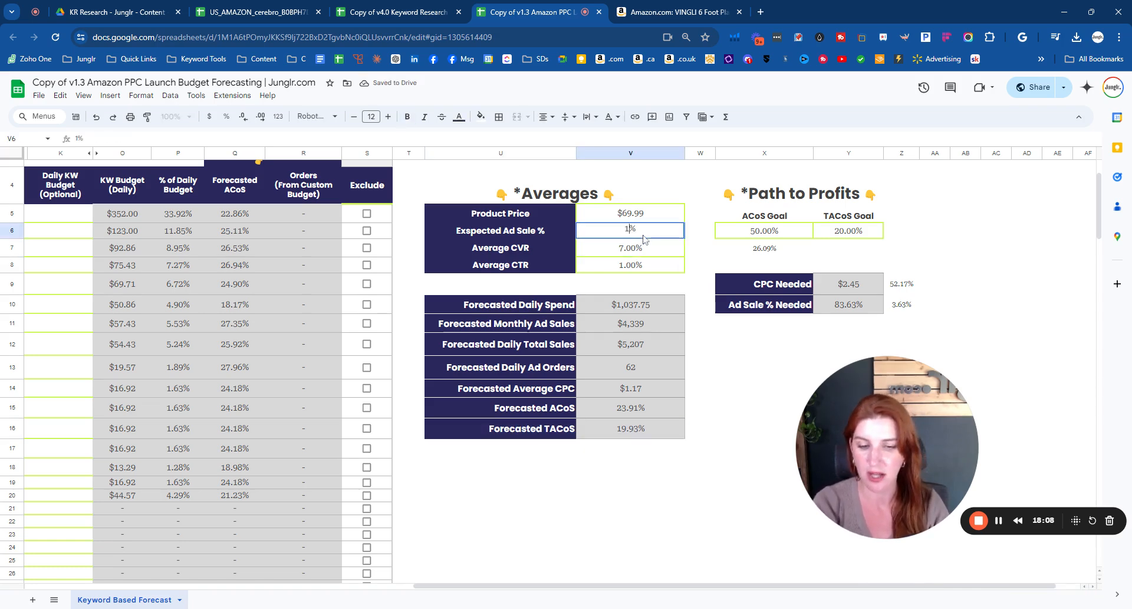
click(700, 354)
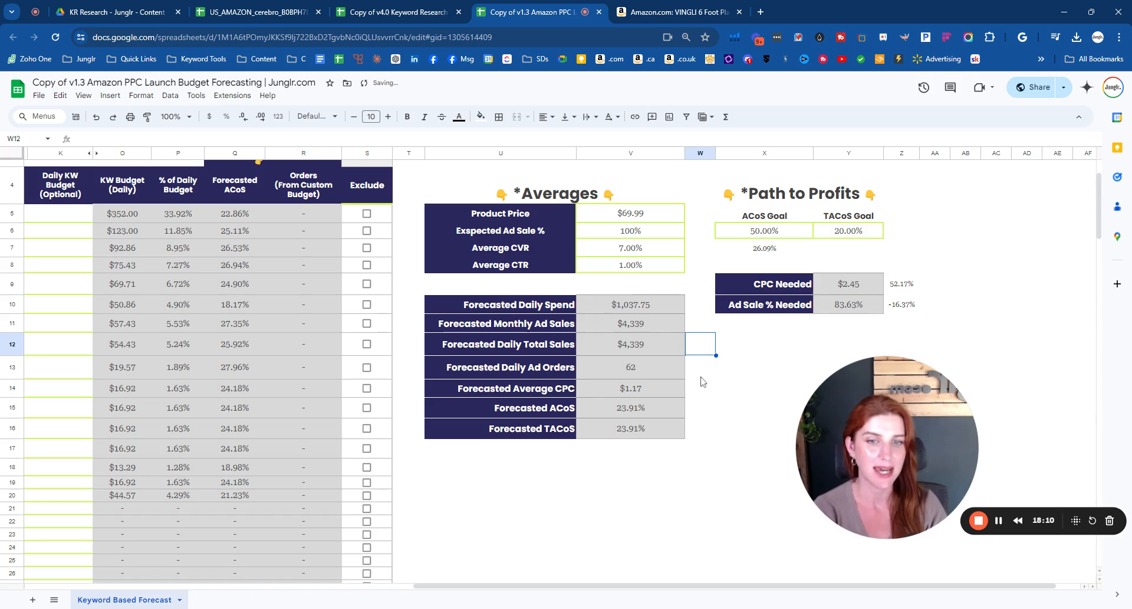
Set the CPC of the first keyword in row 5 to $3.00 and return to the forecast summary.
drag(508, 394, 662, 390)
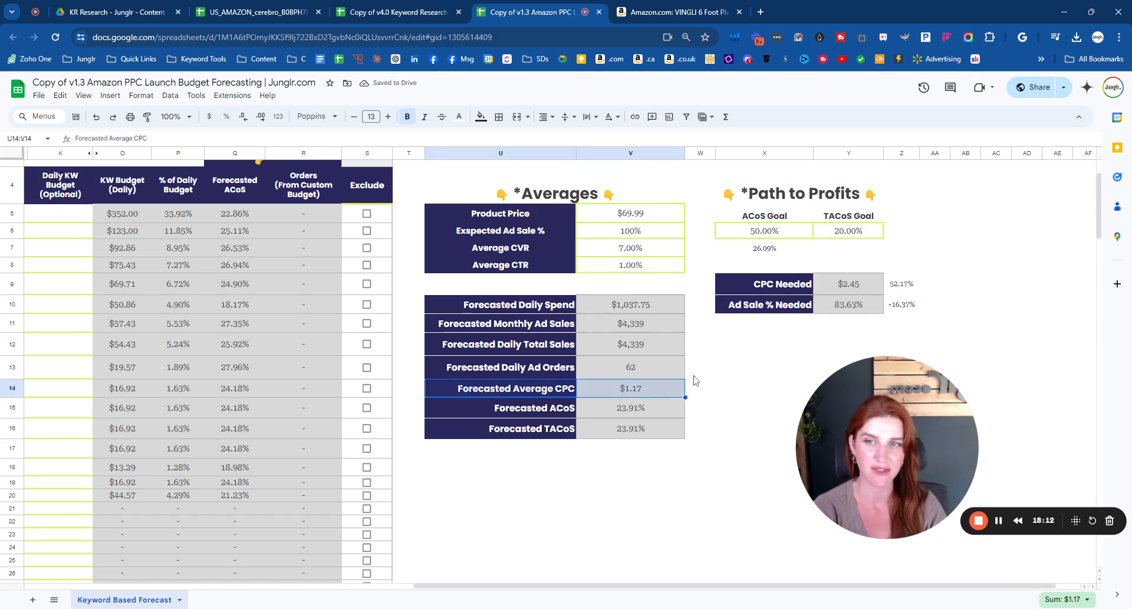
drag(434, 590, 223, 590)
click(299, 218)
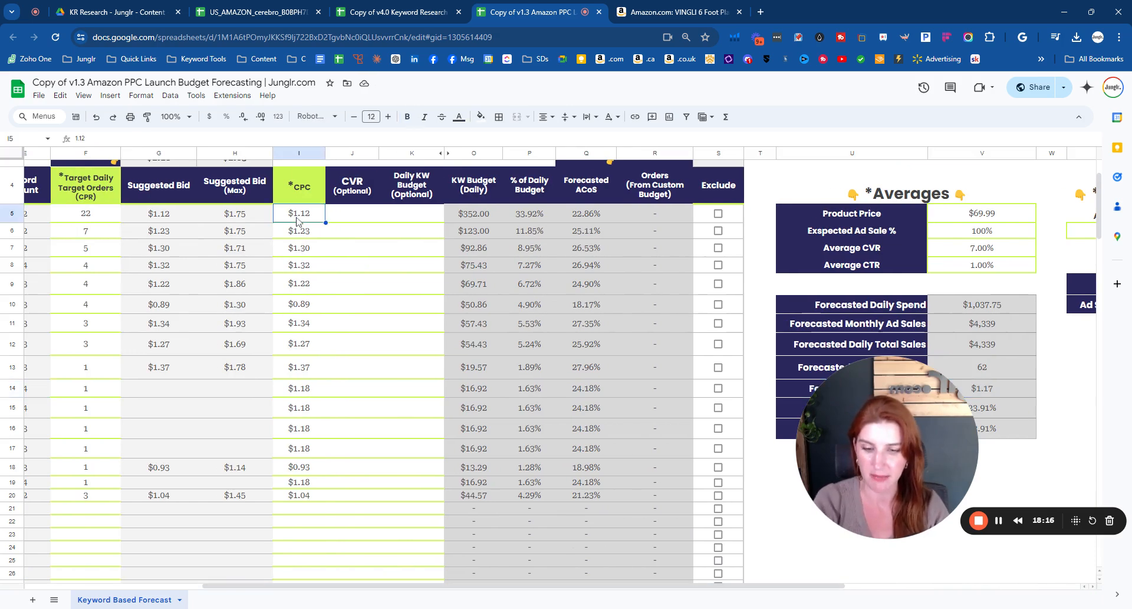
text(3)
click(343, 267)
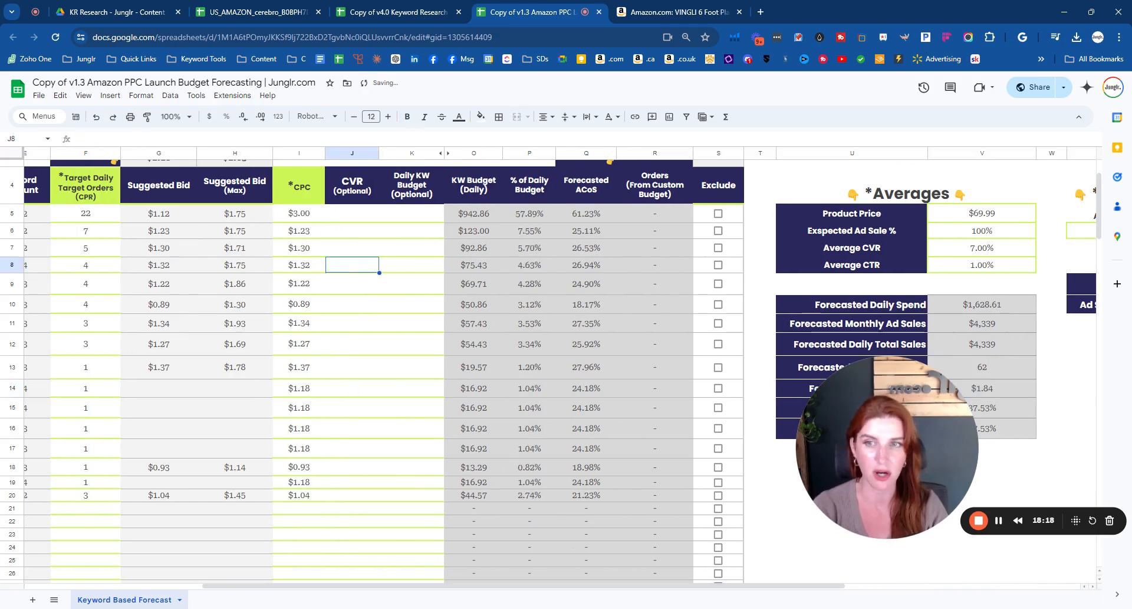
drag(404, 586, 600, 581)
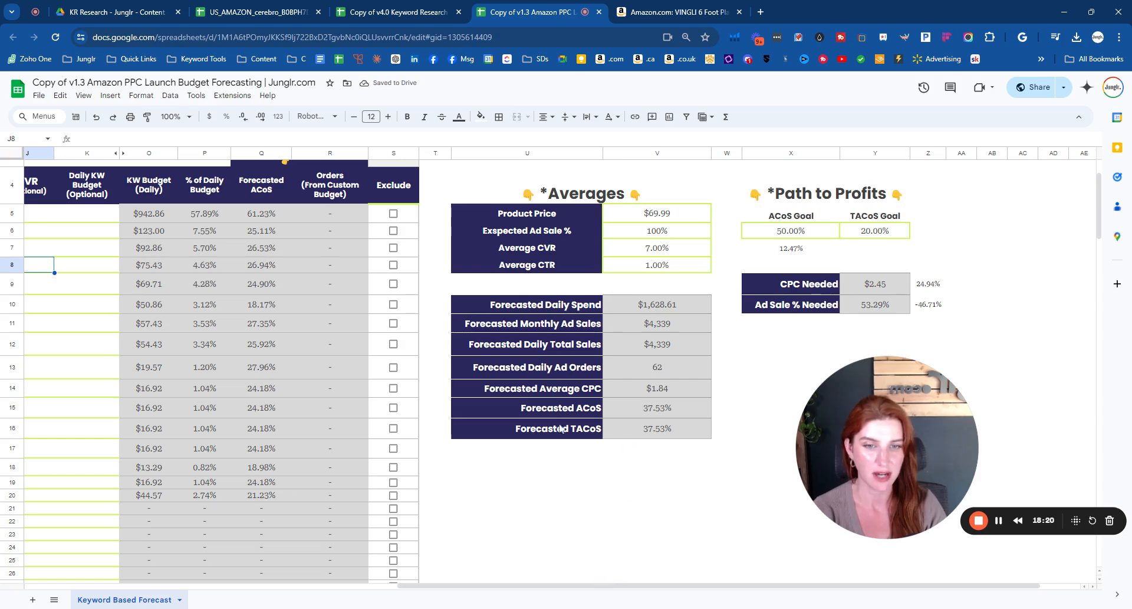
Exclude the row 5 keyword, compare the Forecasted Average CPC, and include the keyword again.
drag(520, 394, 632, 392)
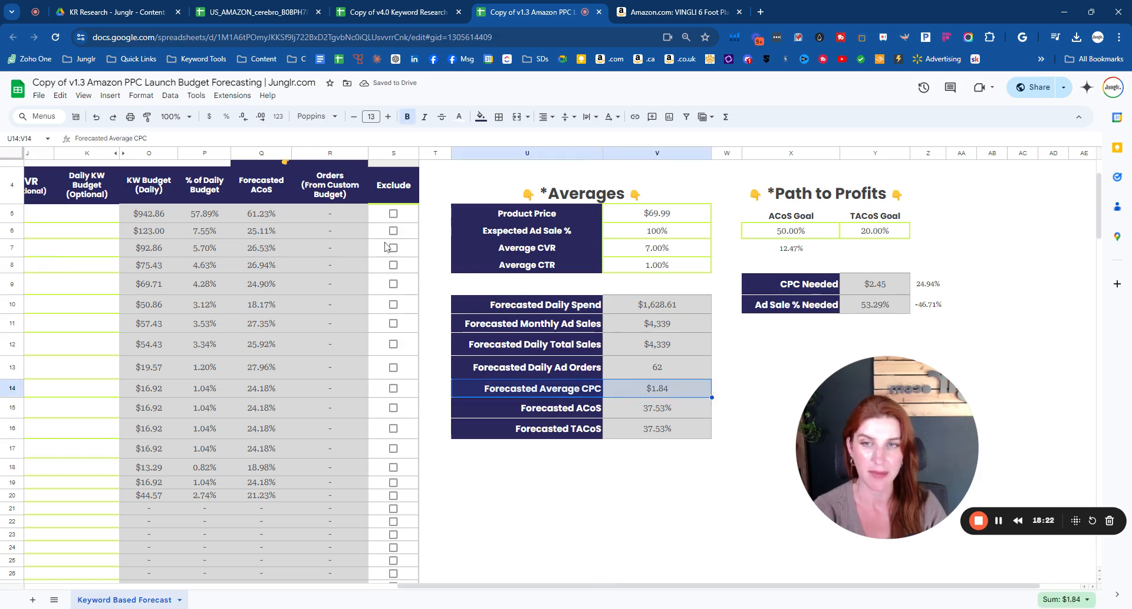
click(394, 215)
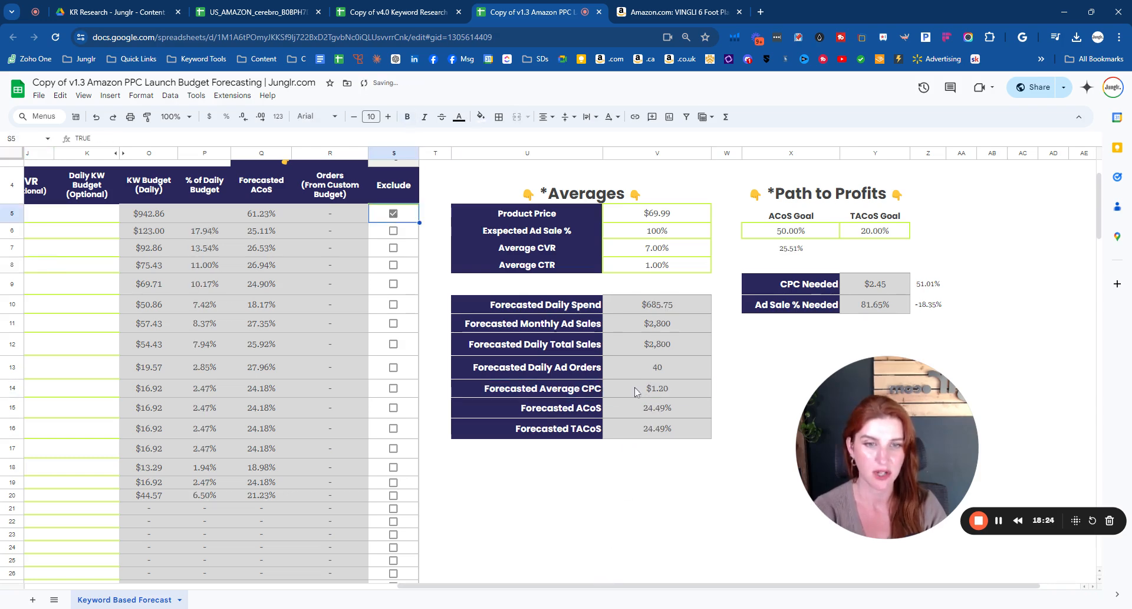
click(393, 213)
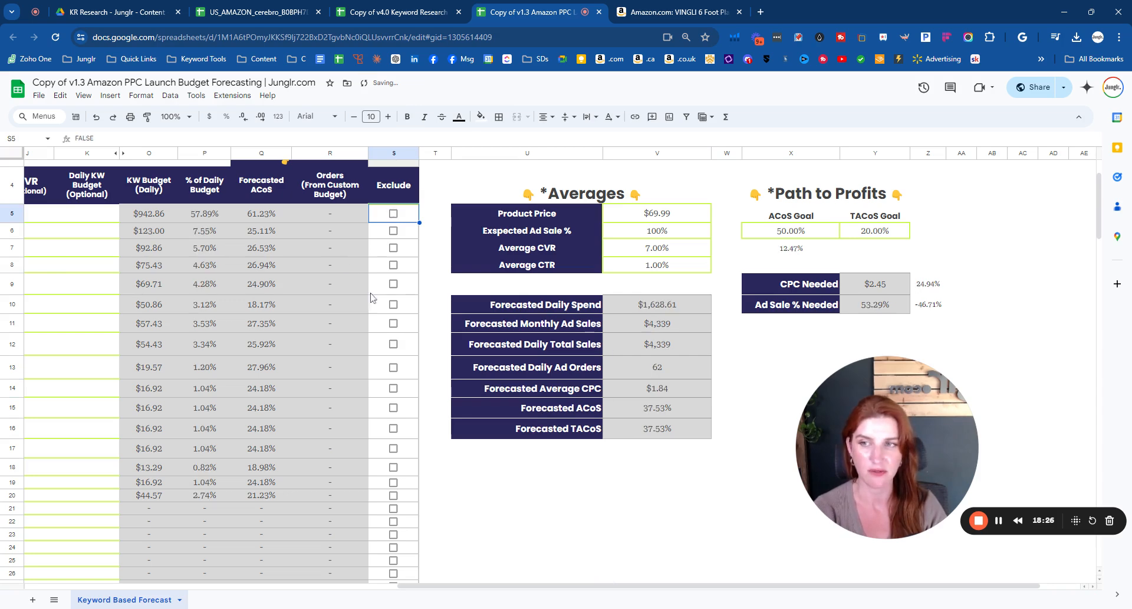
Set the CPC of the first keyword in row 5 to $1.00.
drag(430, 586, 250, 592)
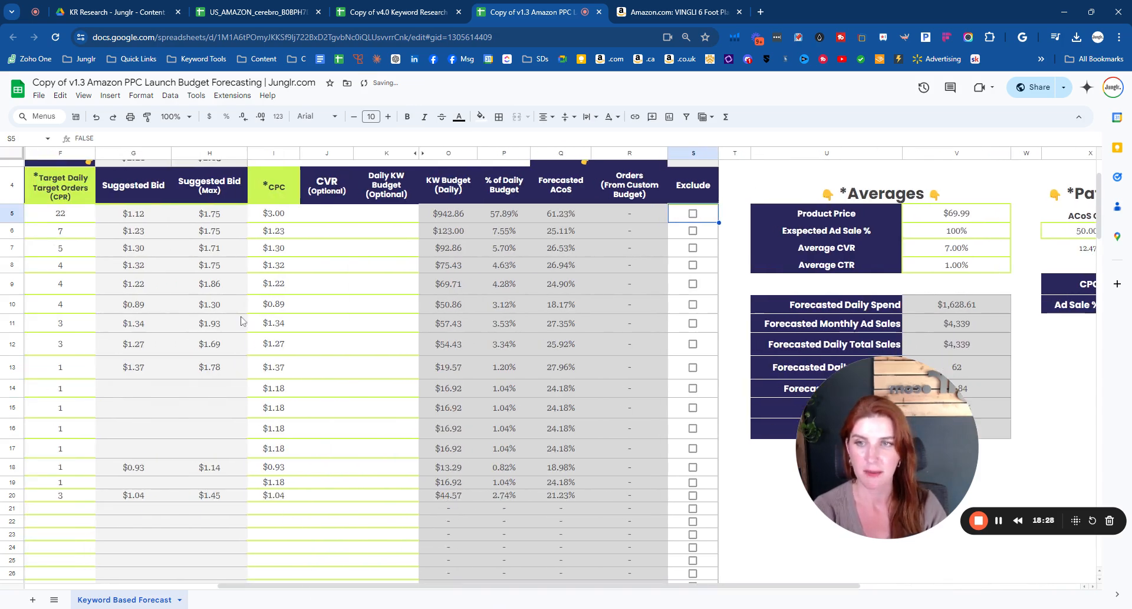
click(278, 217)
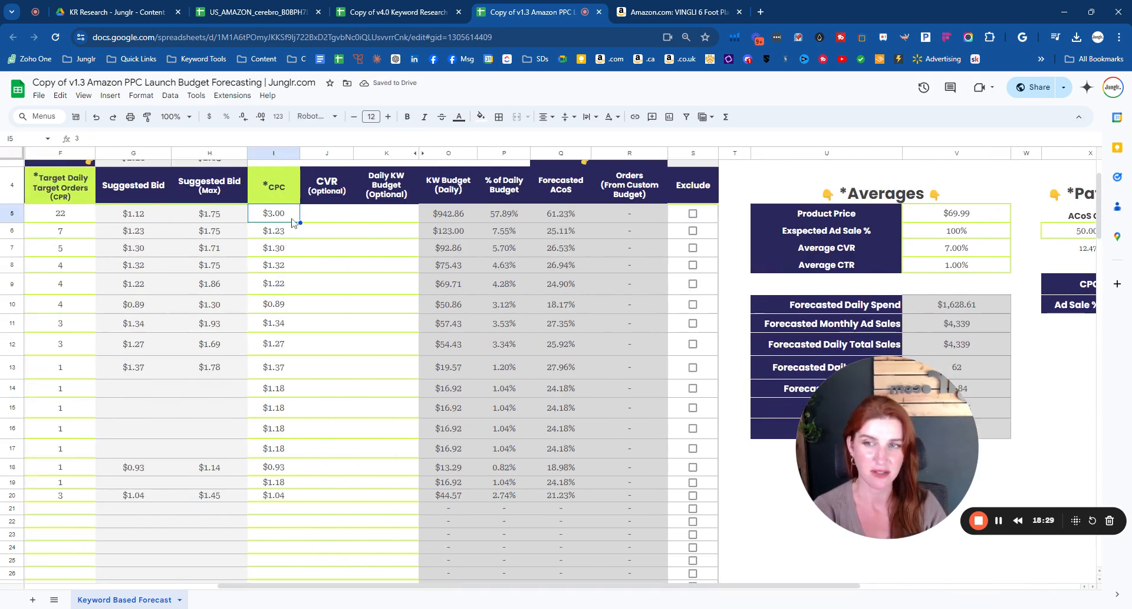
click(454, 219)
click(289, 218)
text(1)
click(309, 255)
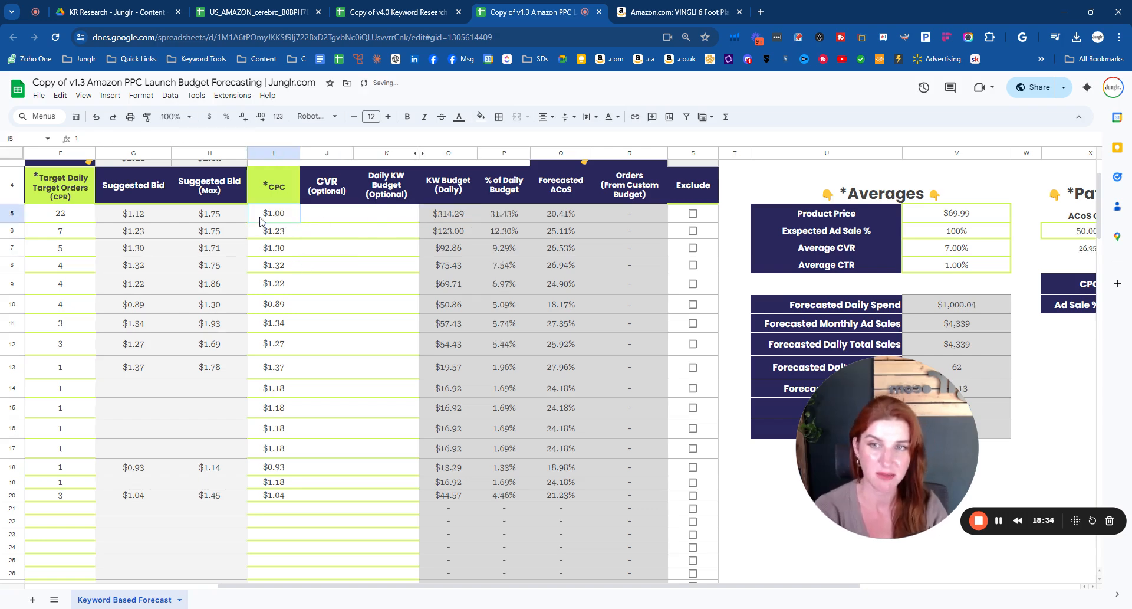
Review the lower-volume keyword rows' CPCs, budgets and ACoS against the forecast summary and the Path to Profits figures.
drag(260, 221, 450, 232)
drag(687, 588, 851, 586)
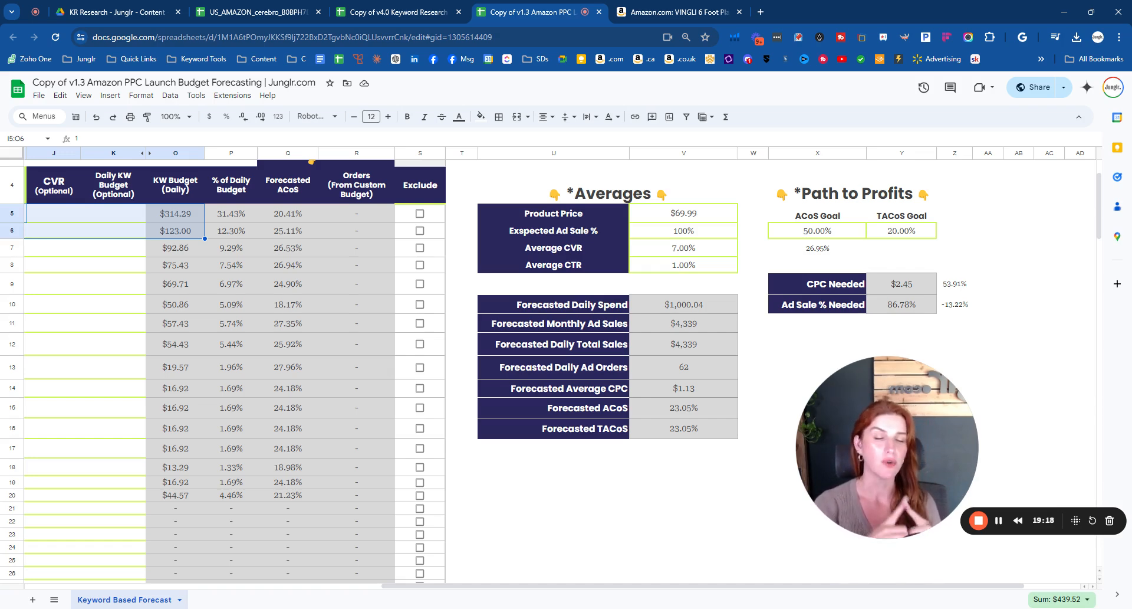
drag(653, 586, 509, 596)
drag(59, 304, 528, 517)
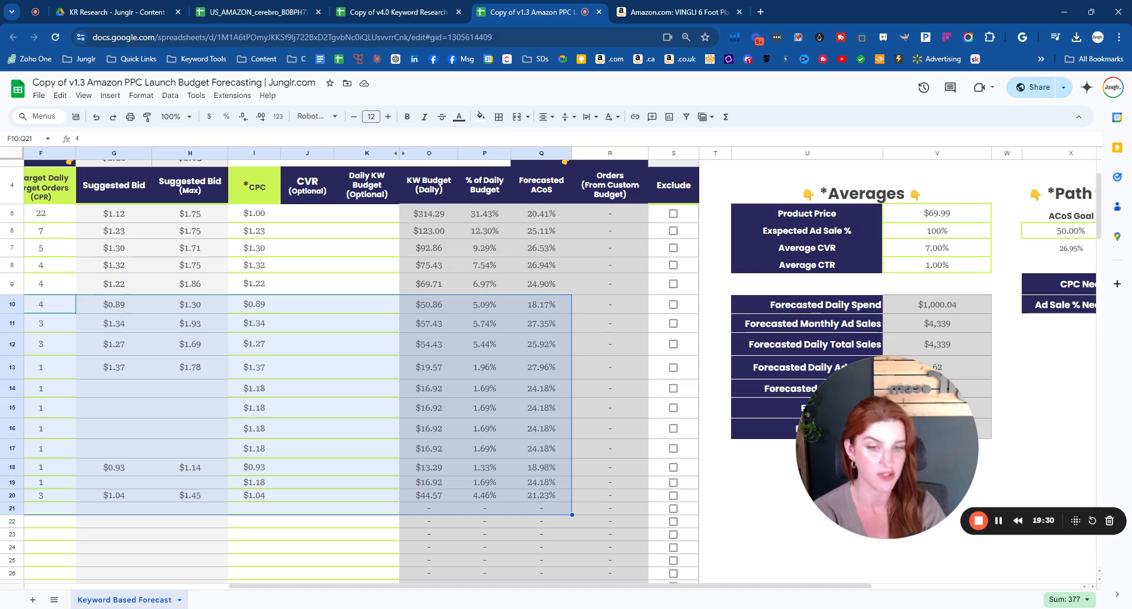
drag(561, 588, 763, 588)
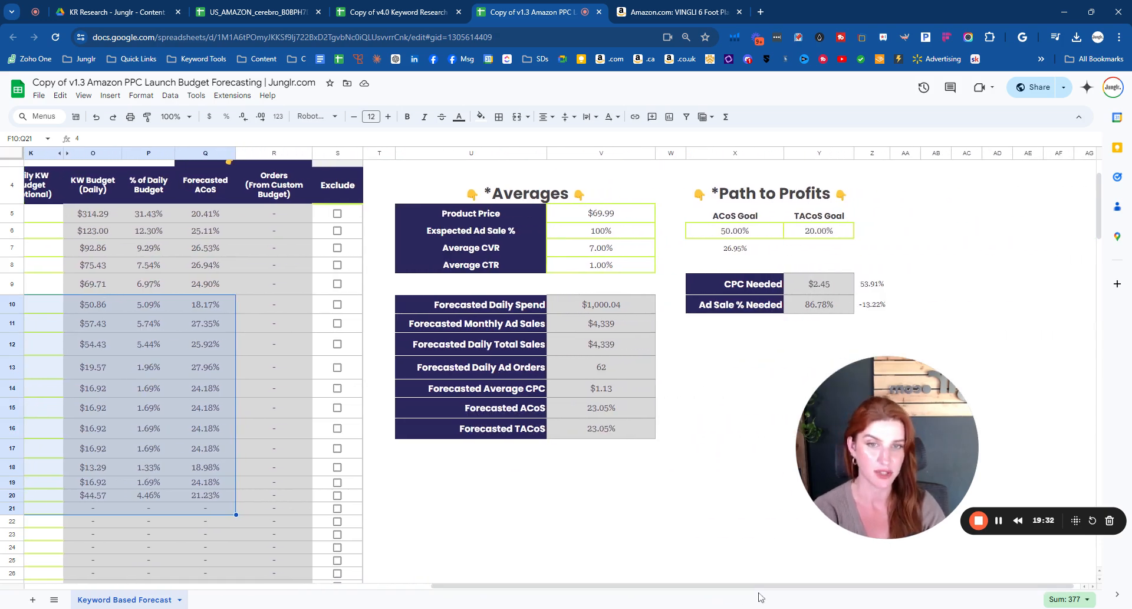
click(596, 548)
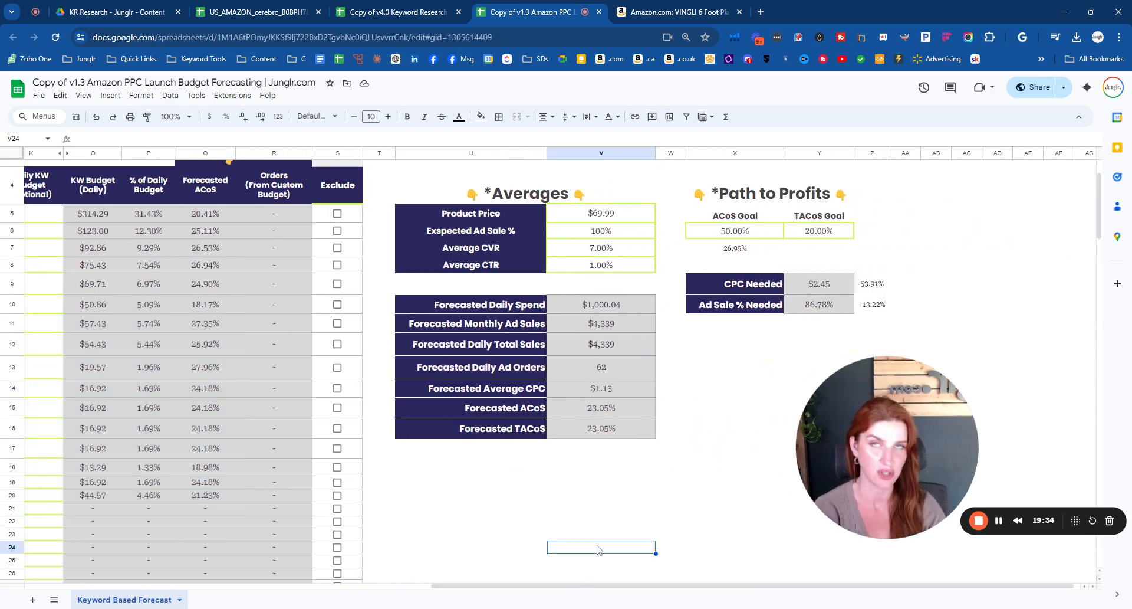
drag(583, 588, 589, 588)
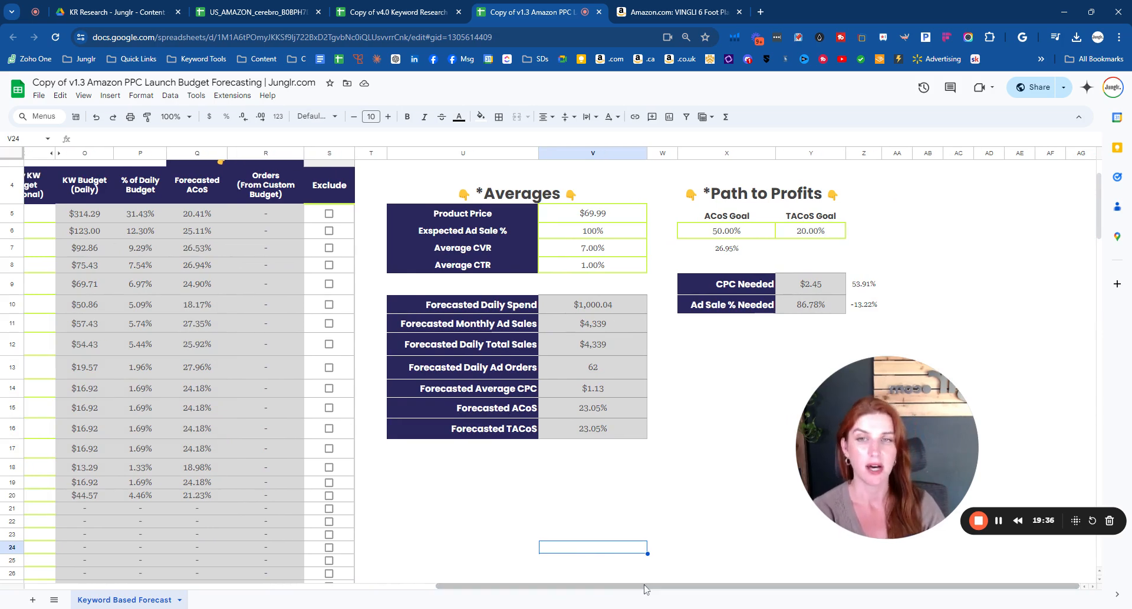